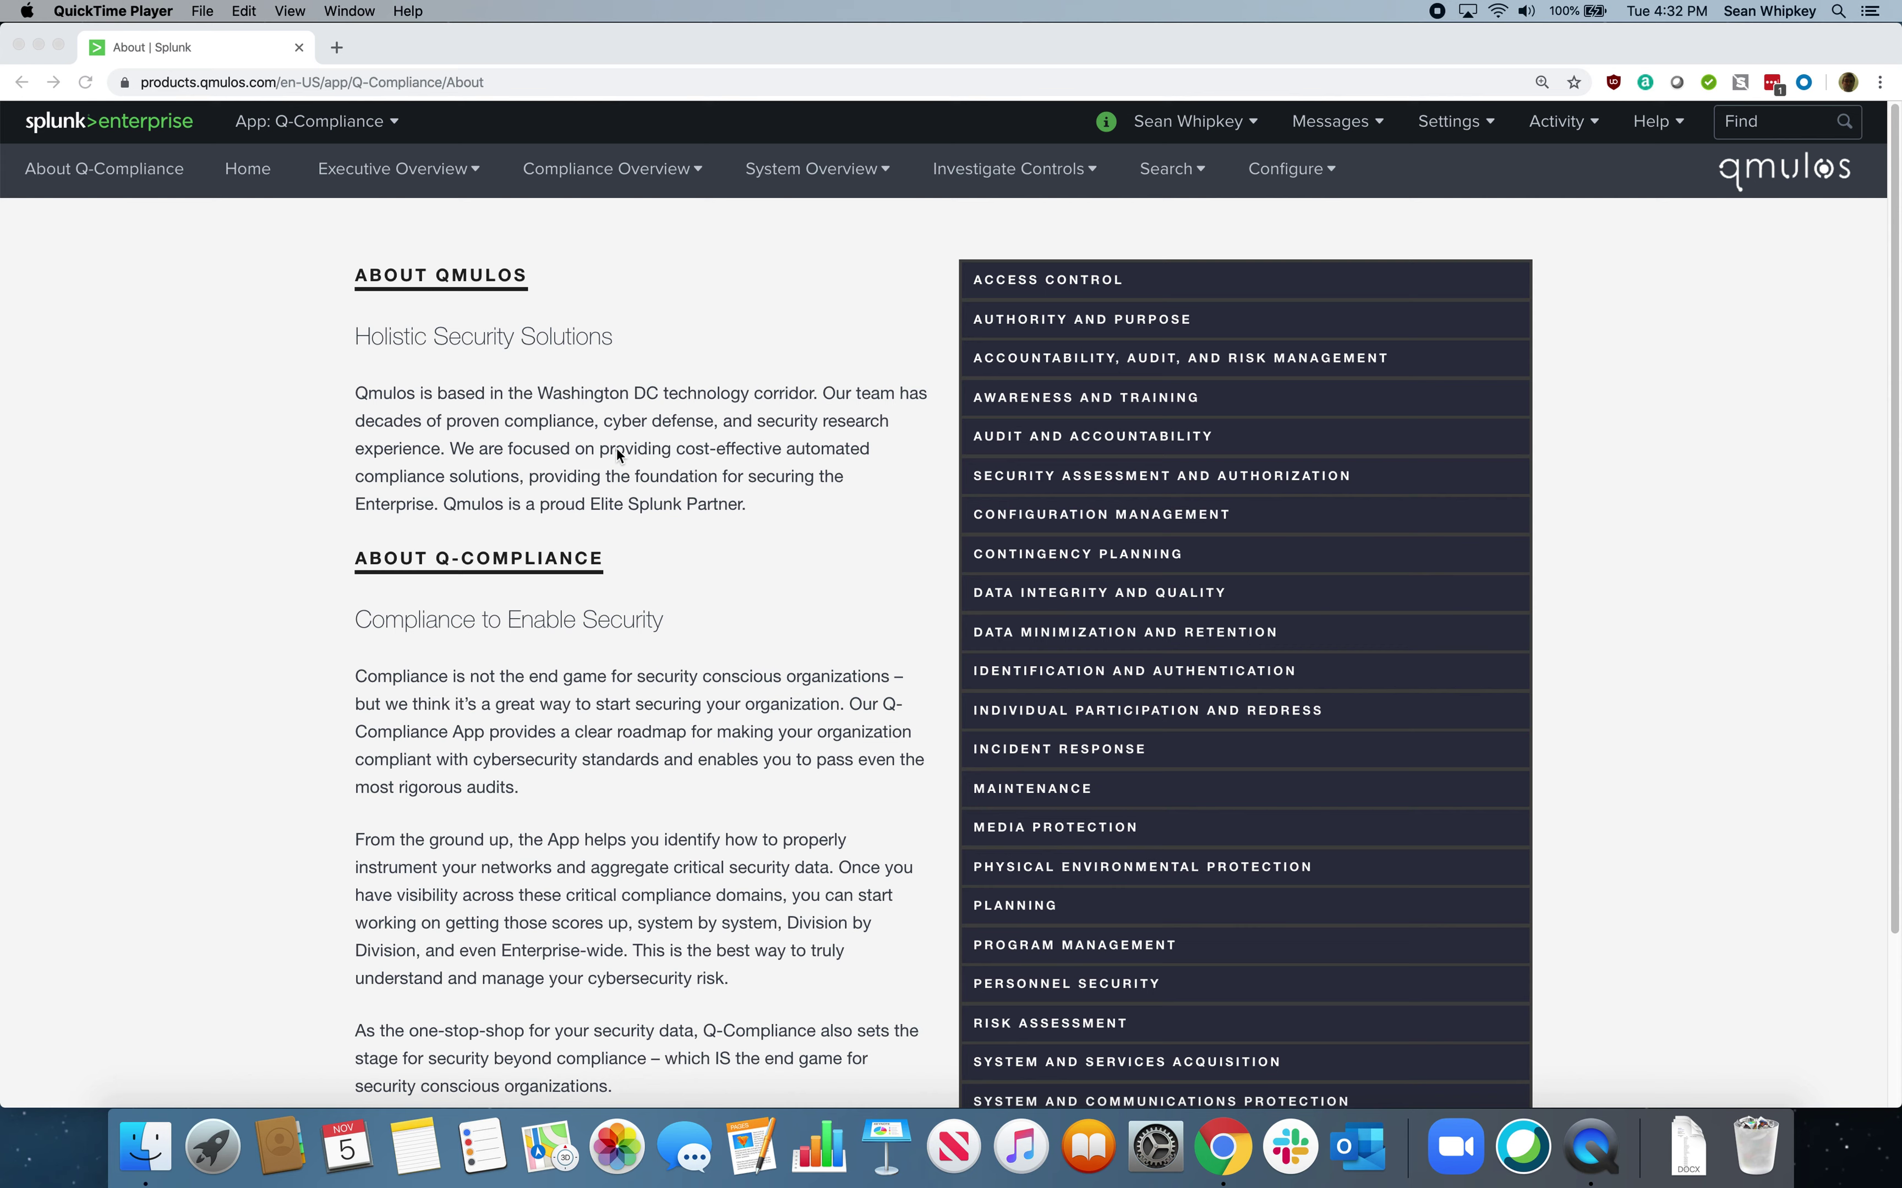
# Open the Executive Overview dashboard list from the Q-Compliance navigation bar
pyautogui.click(431, 169)
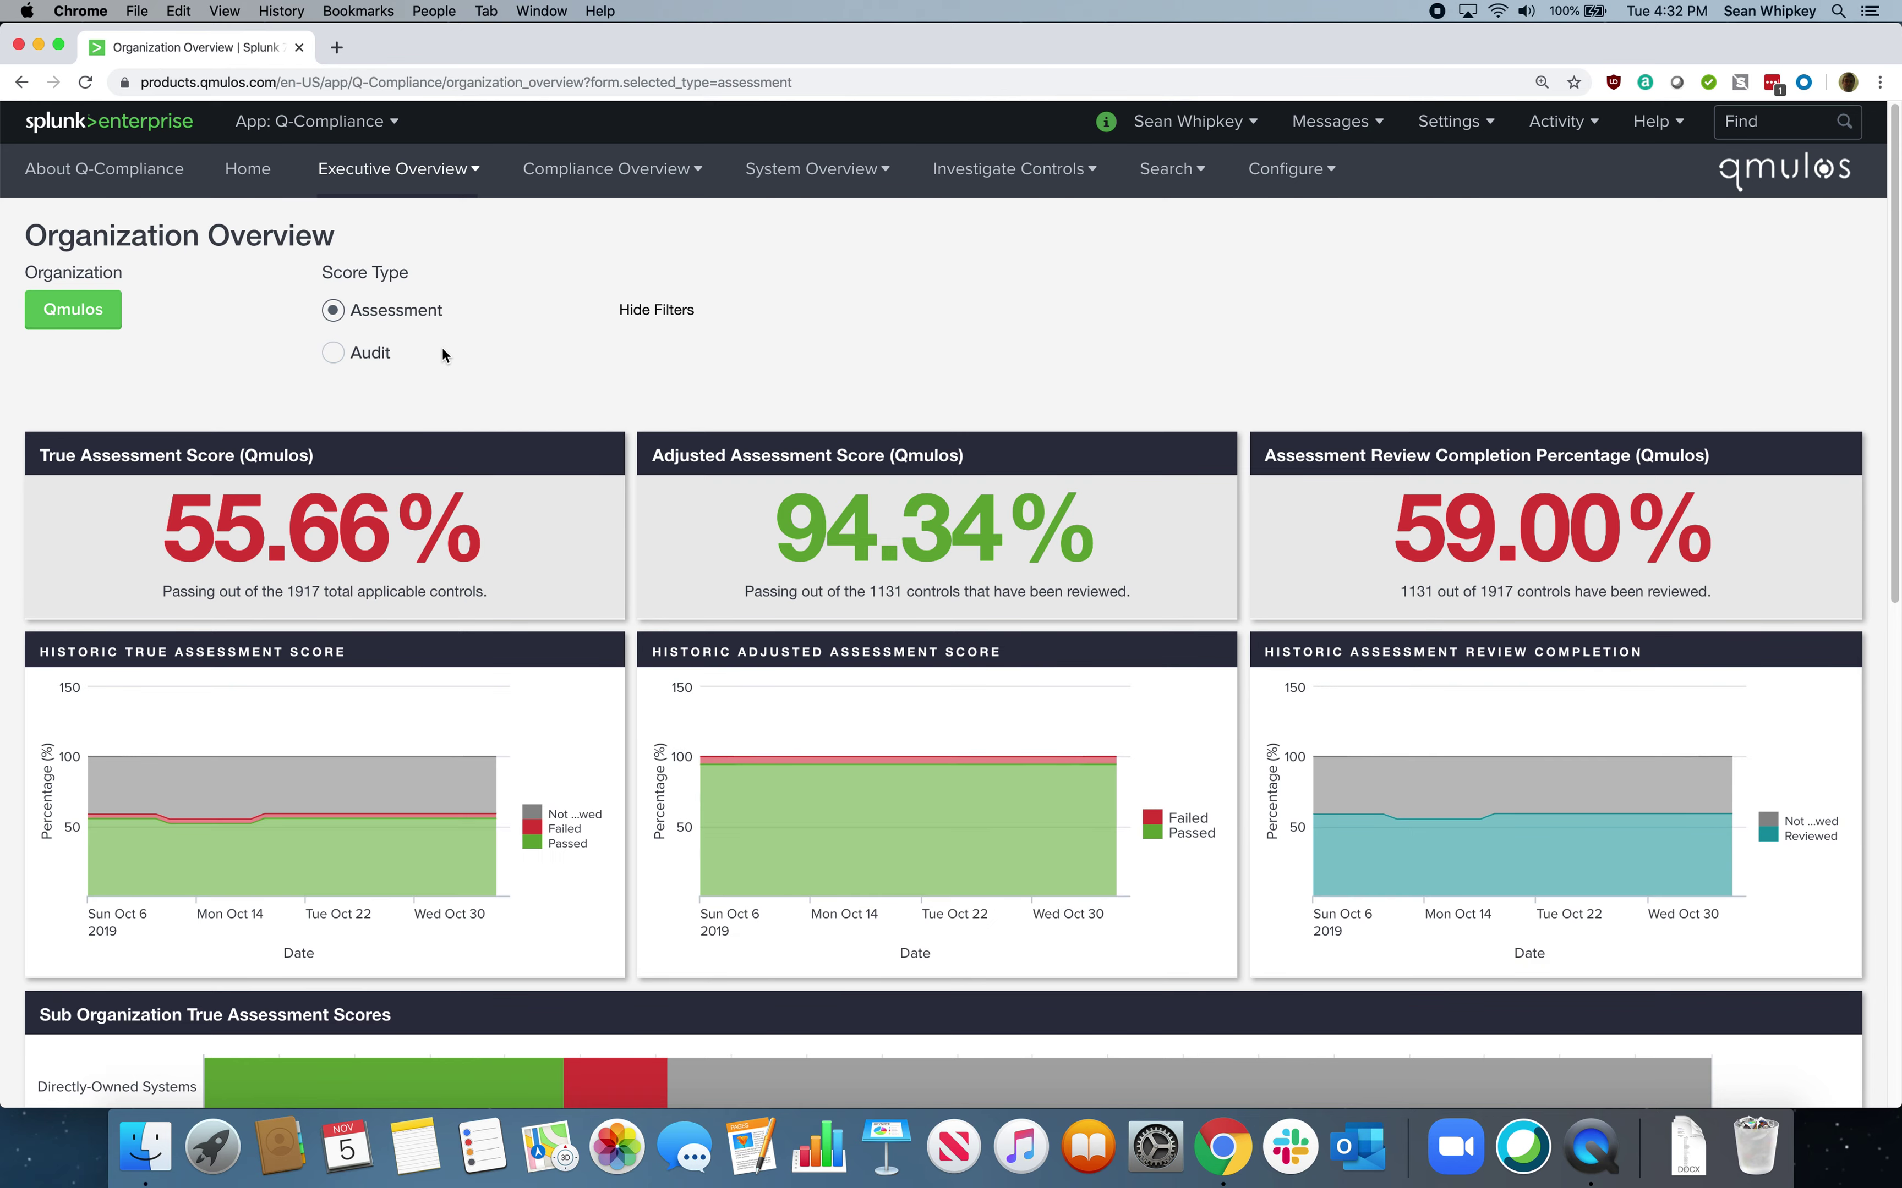
# Scroll to Sub Organization True Assessment Scores and drill into the Directly-Owned Systems bar
pyautogui.scroll(-6, 445, 345)
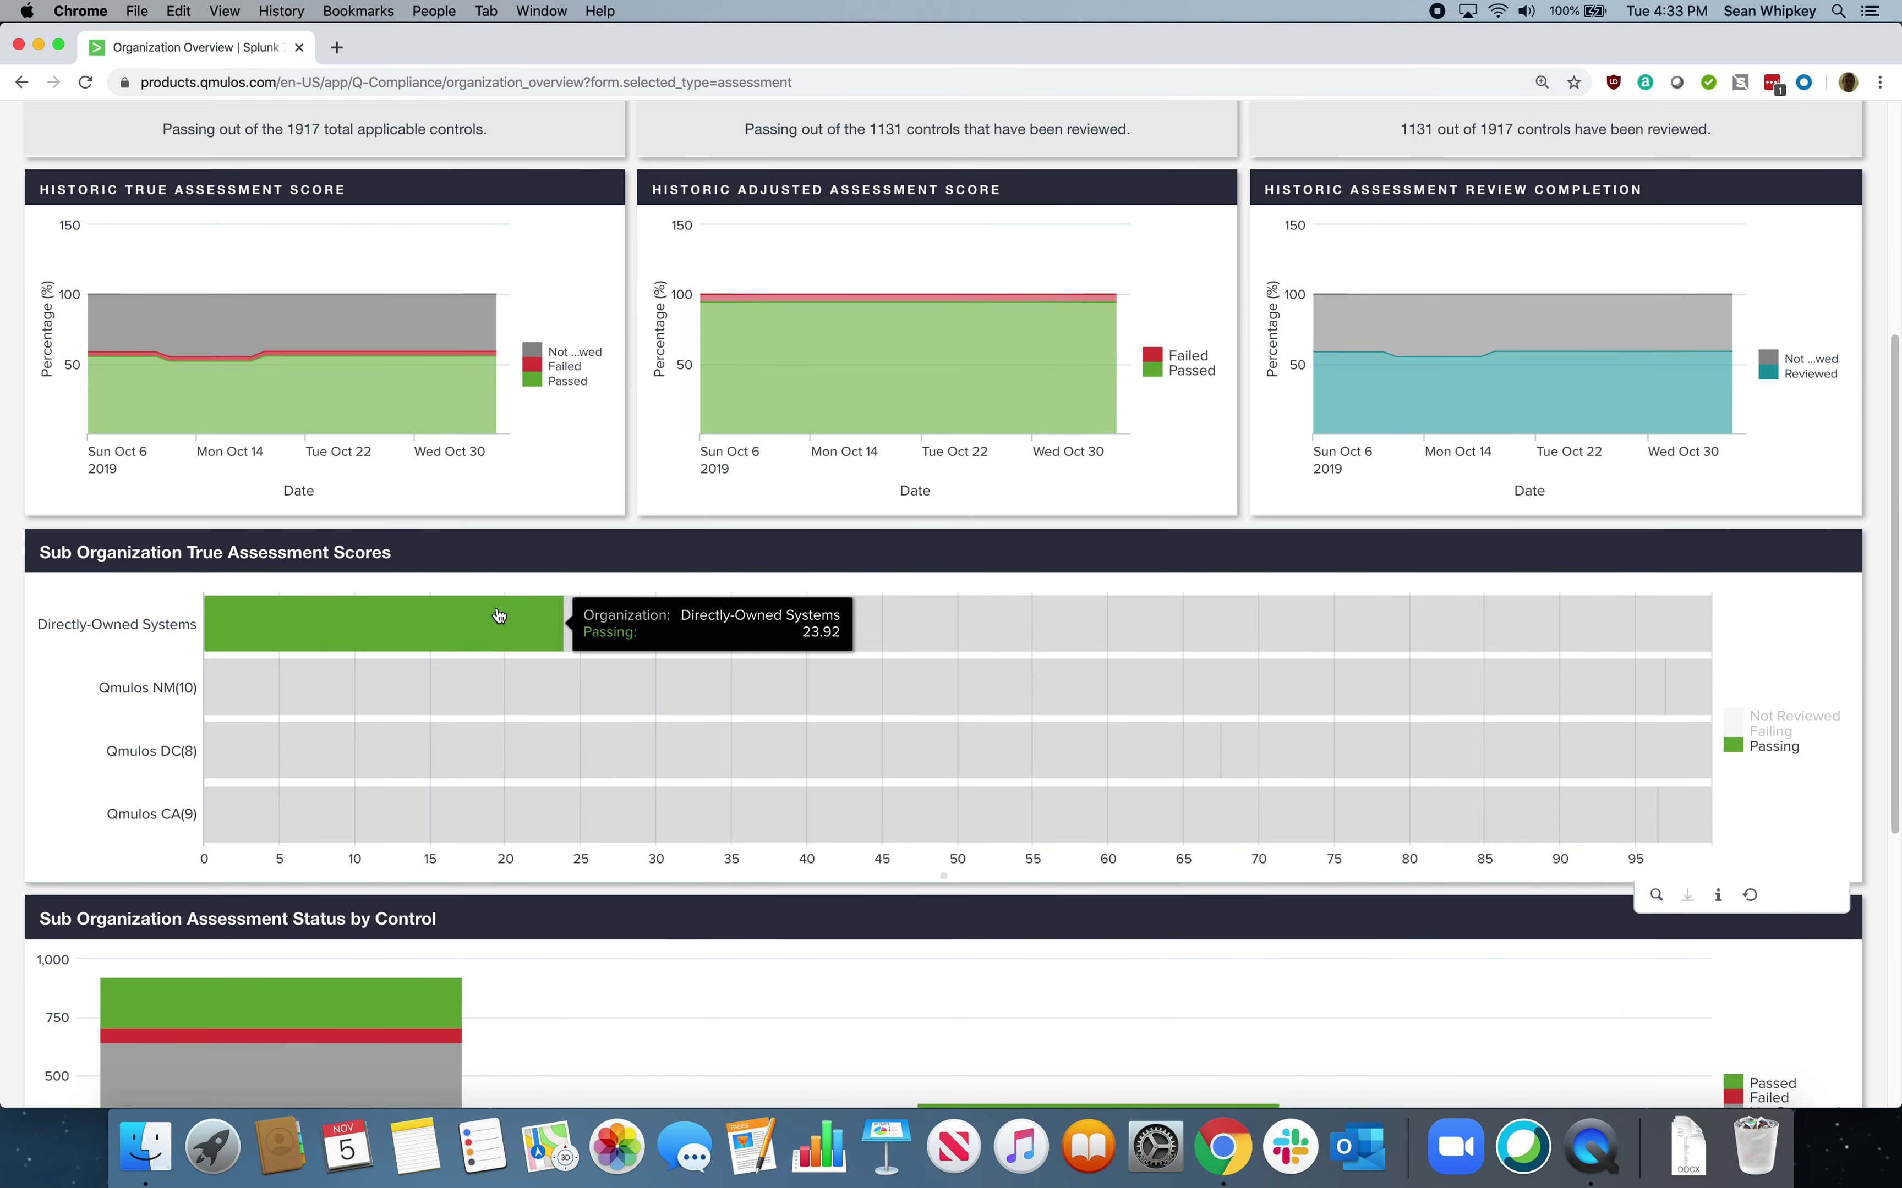
pyautogui.click(499, 615)
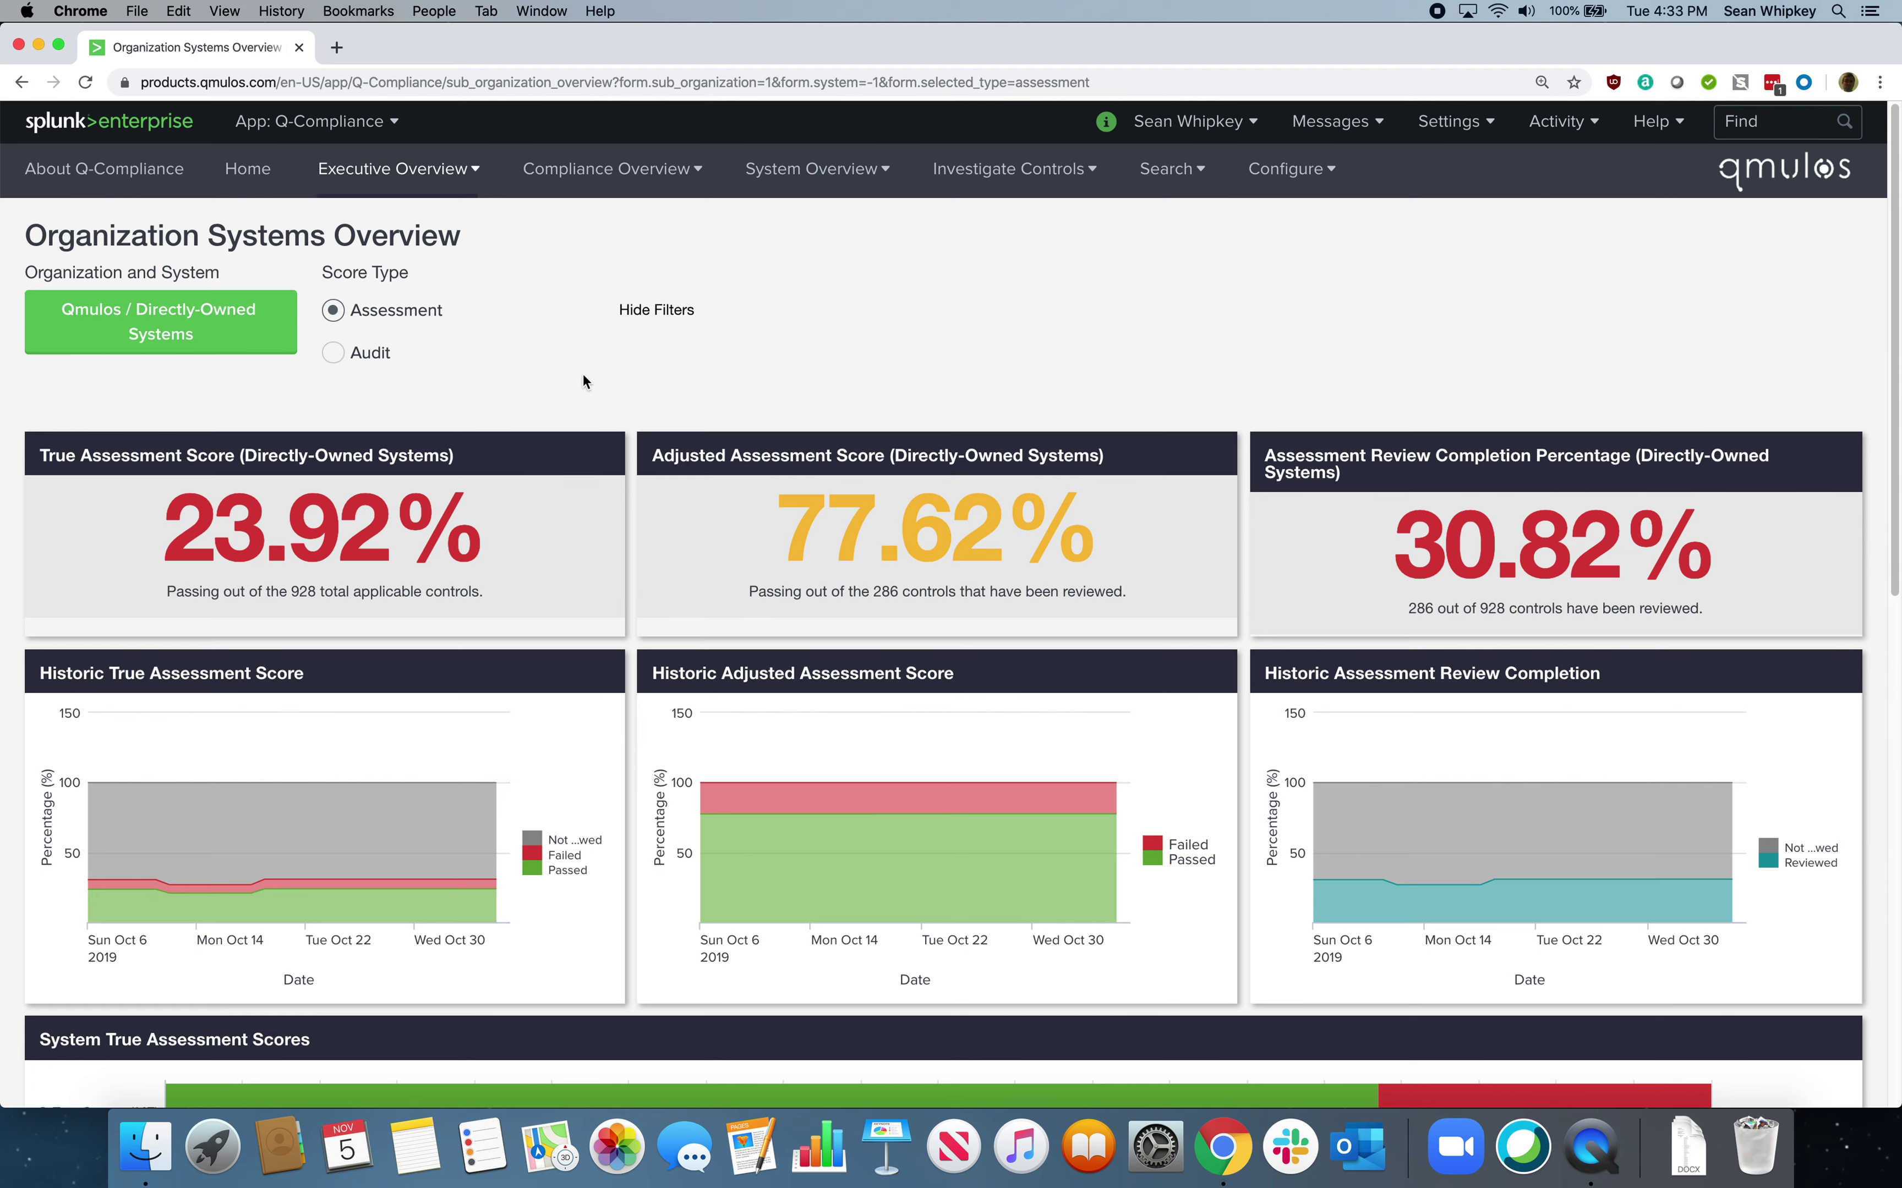
pyautogui.scroll(-5, 582, 374)
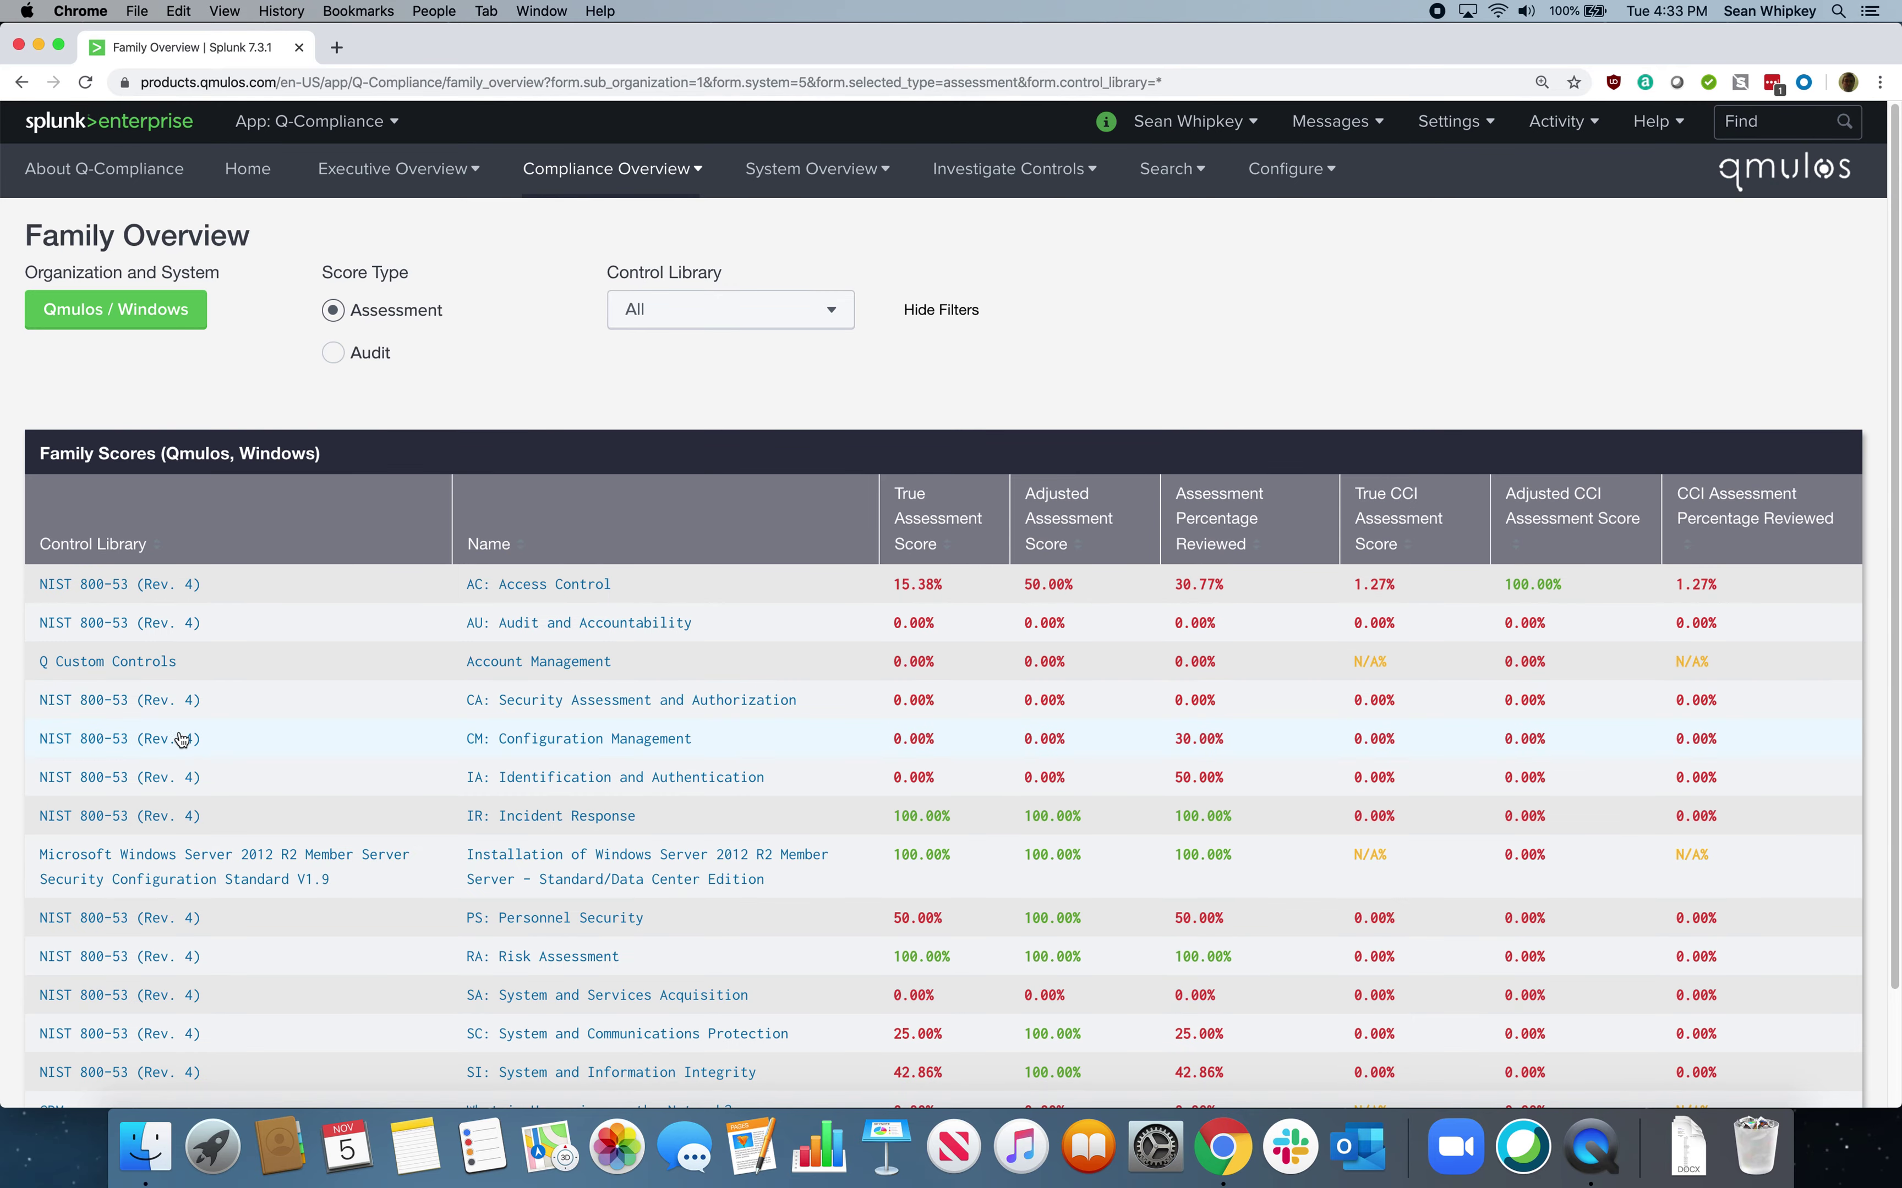
# Drill from the Qmulos / Windows AC: Access Control family into AC-02's audit findings
pyautogui.scroll(-3, 224, 728)
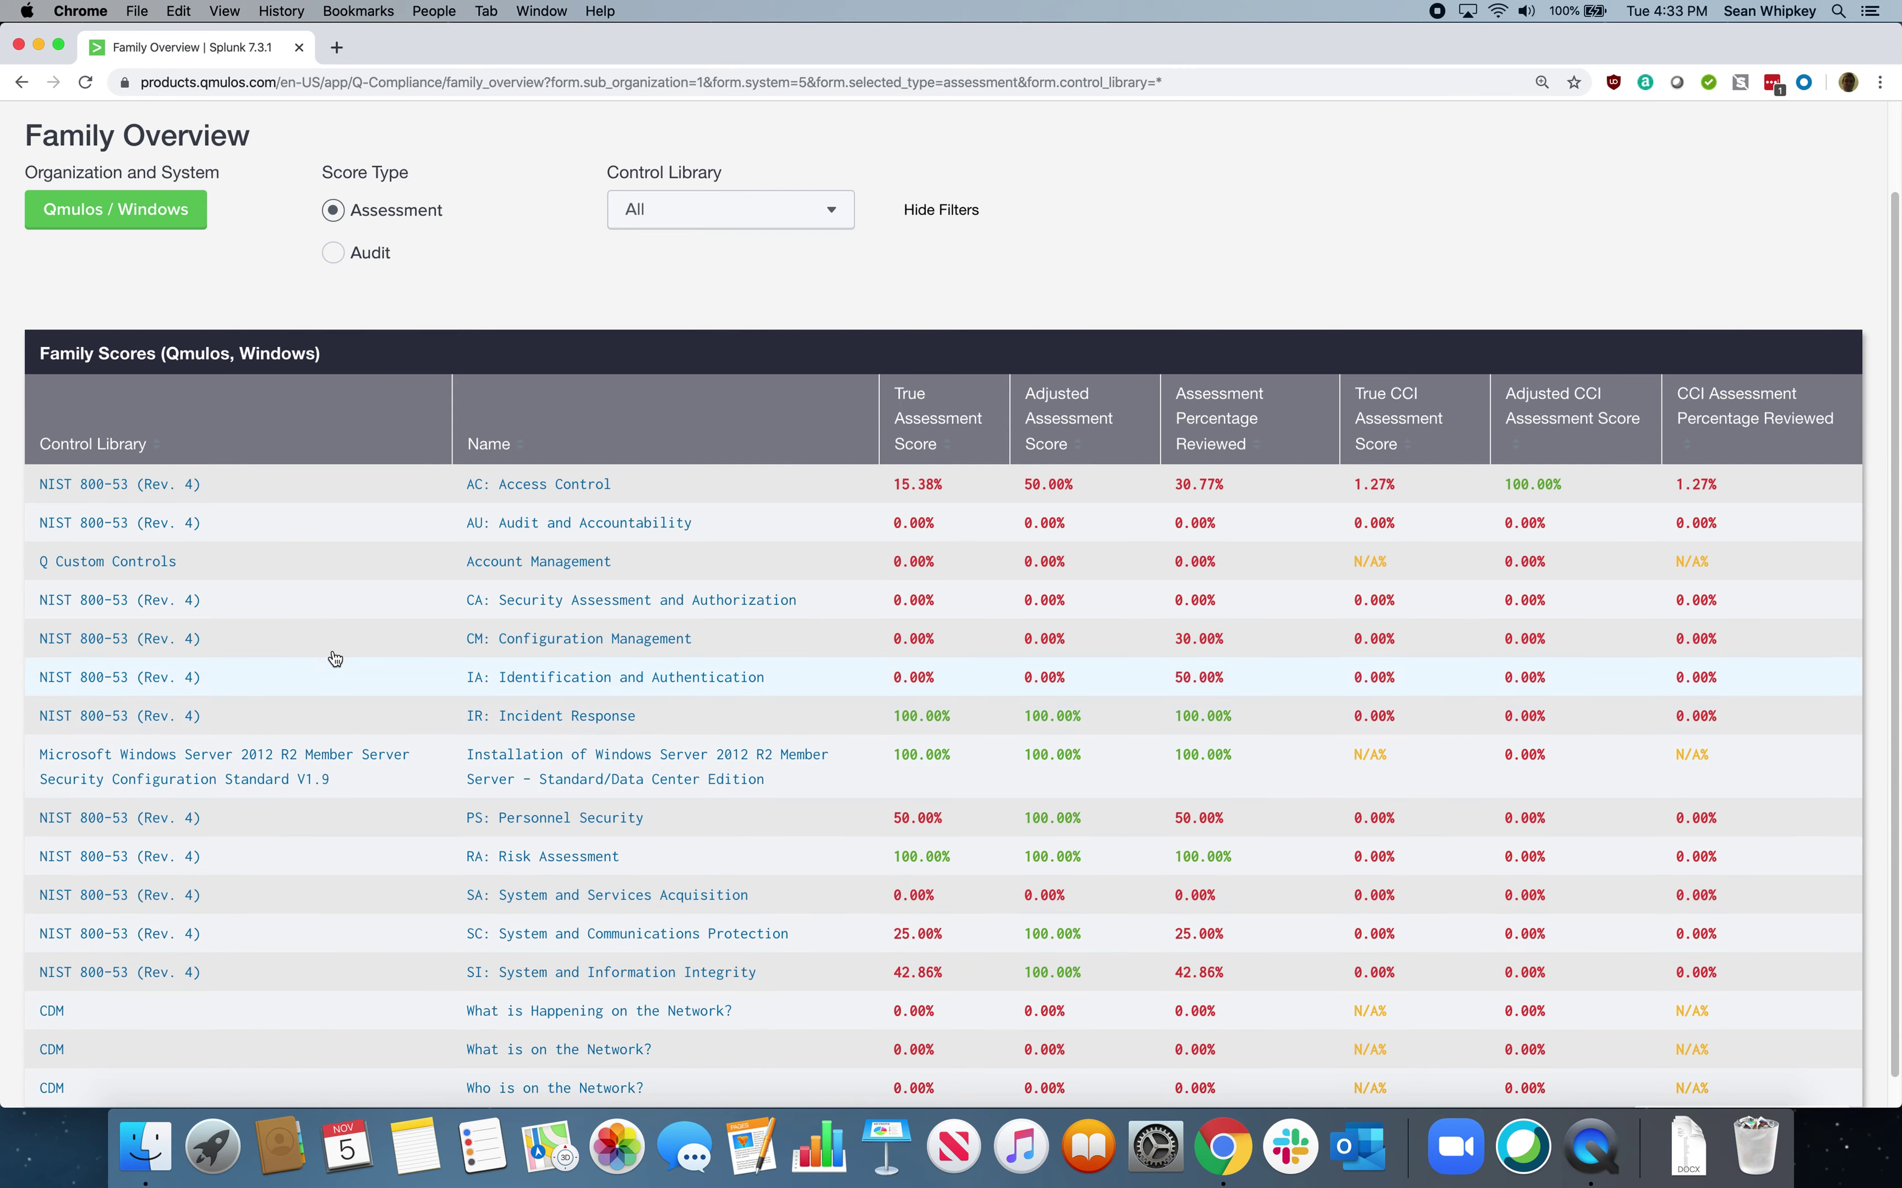
pyautogui.click(327, 488)
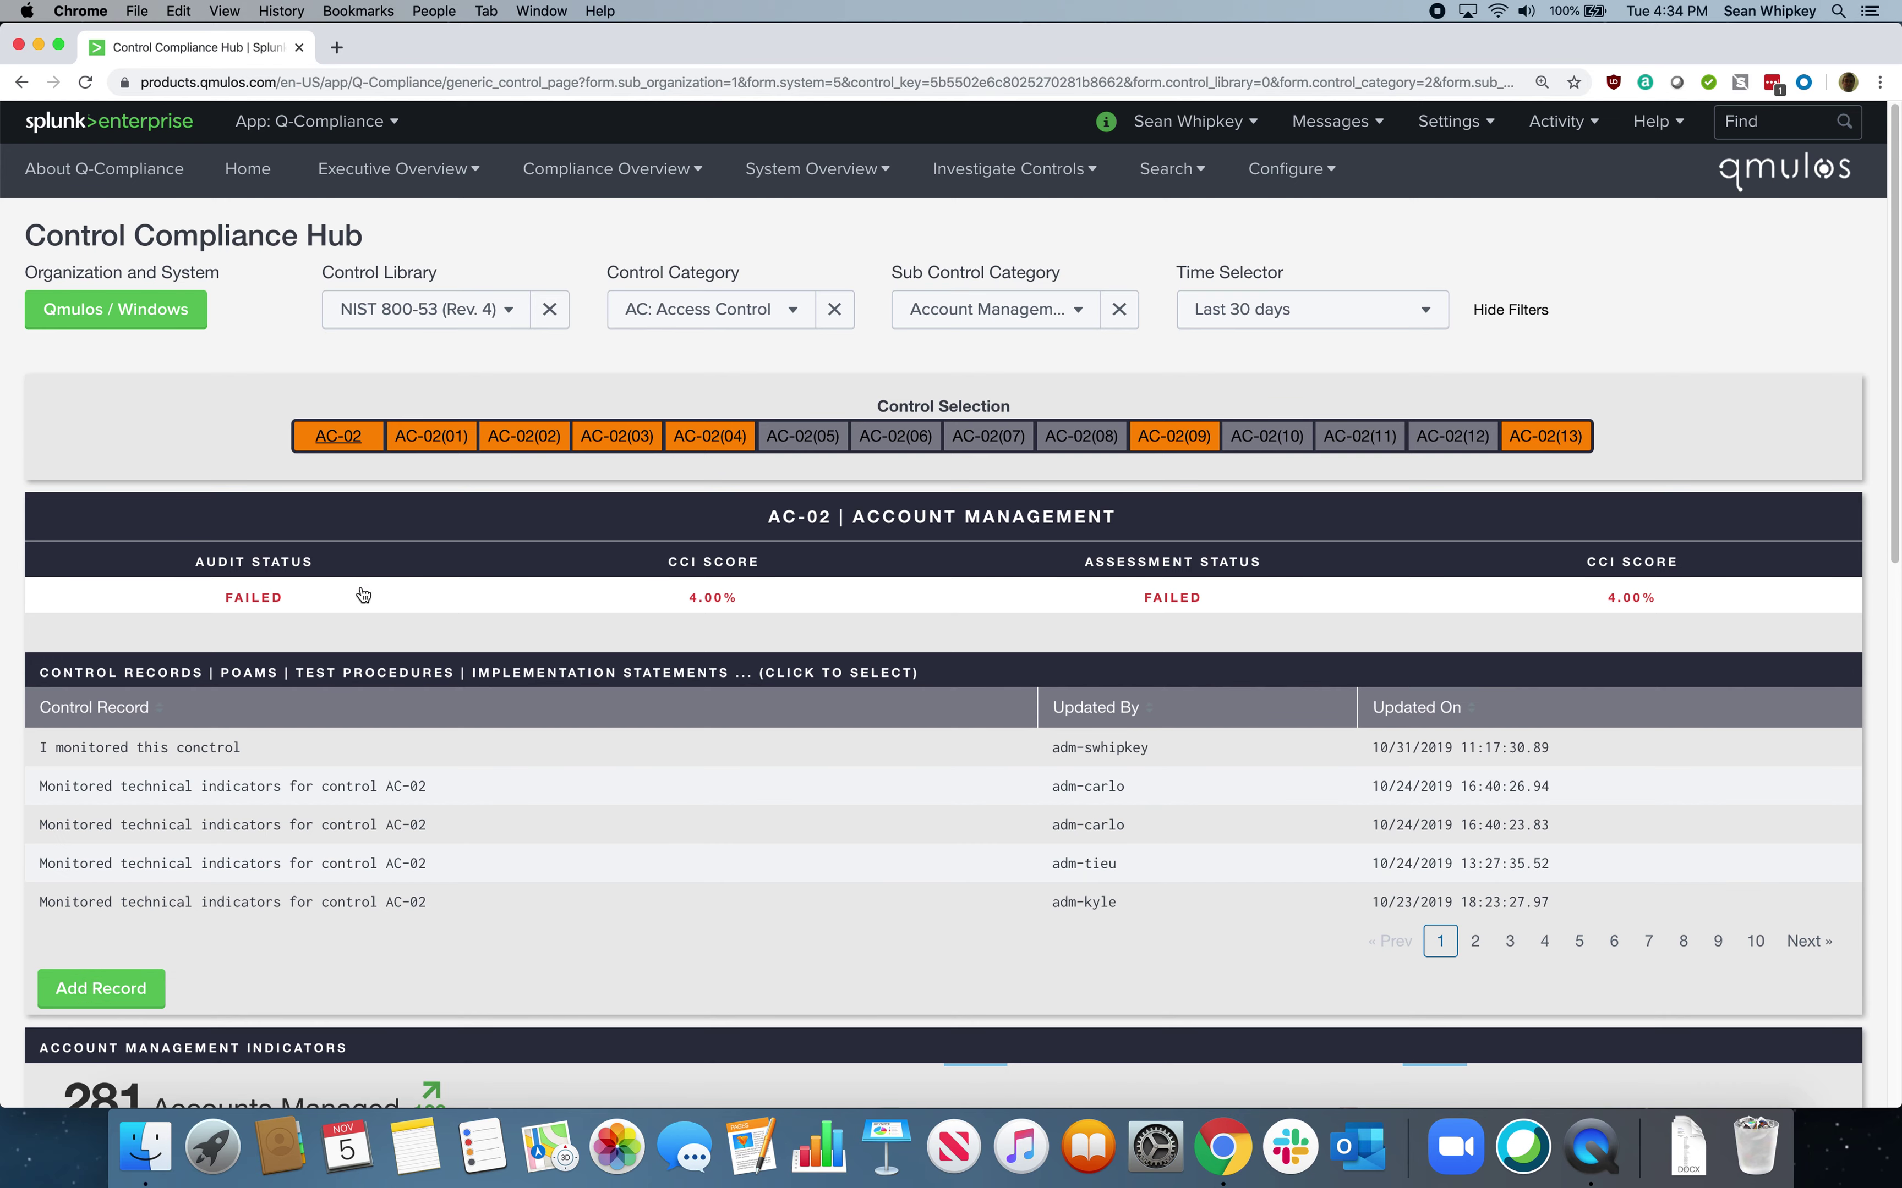
pyautogui.click(263, 600)
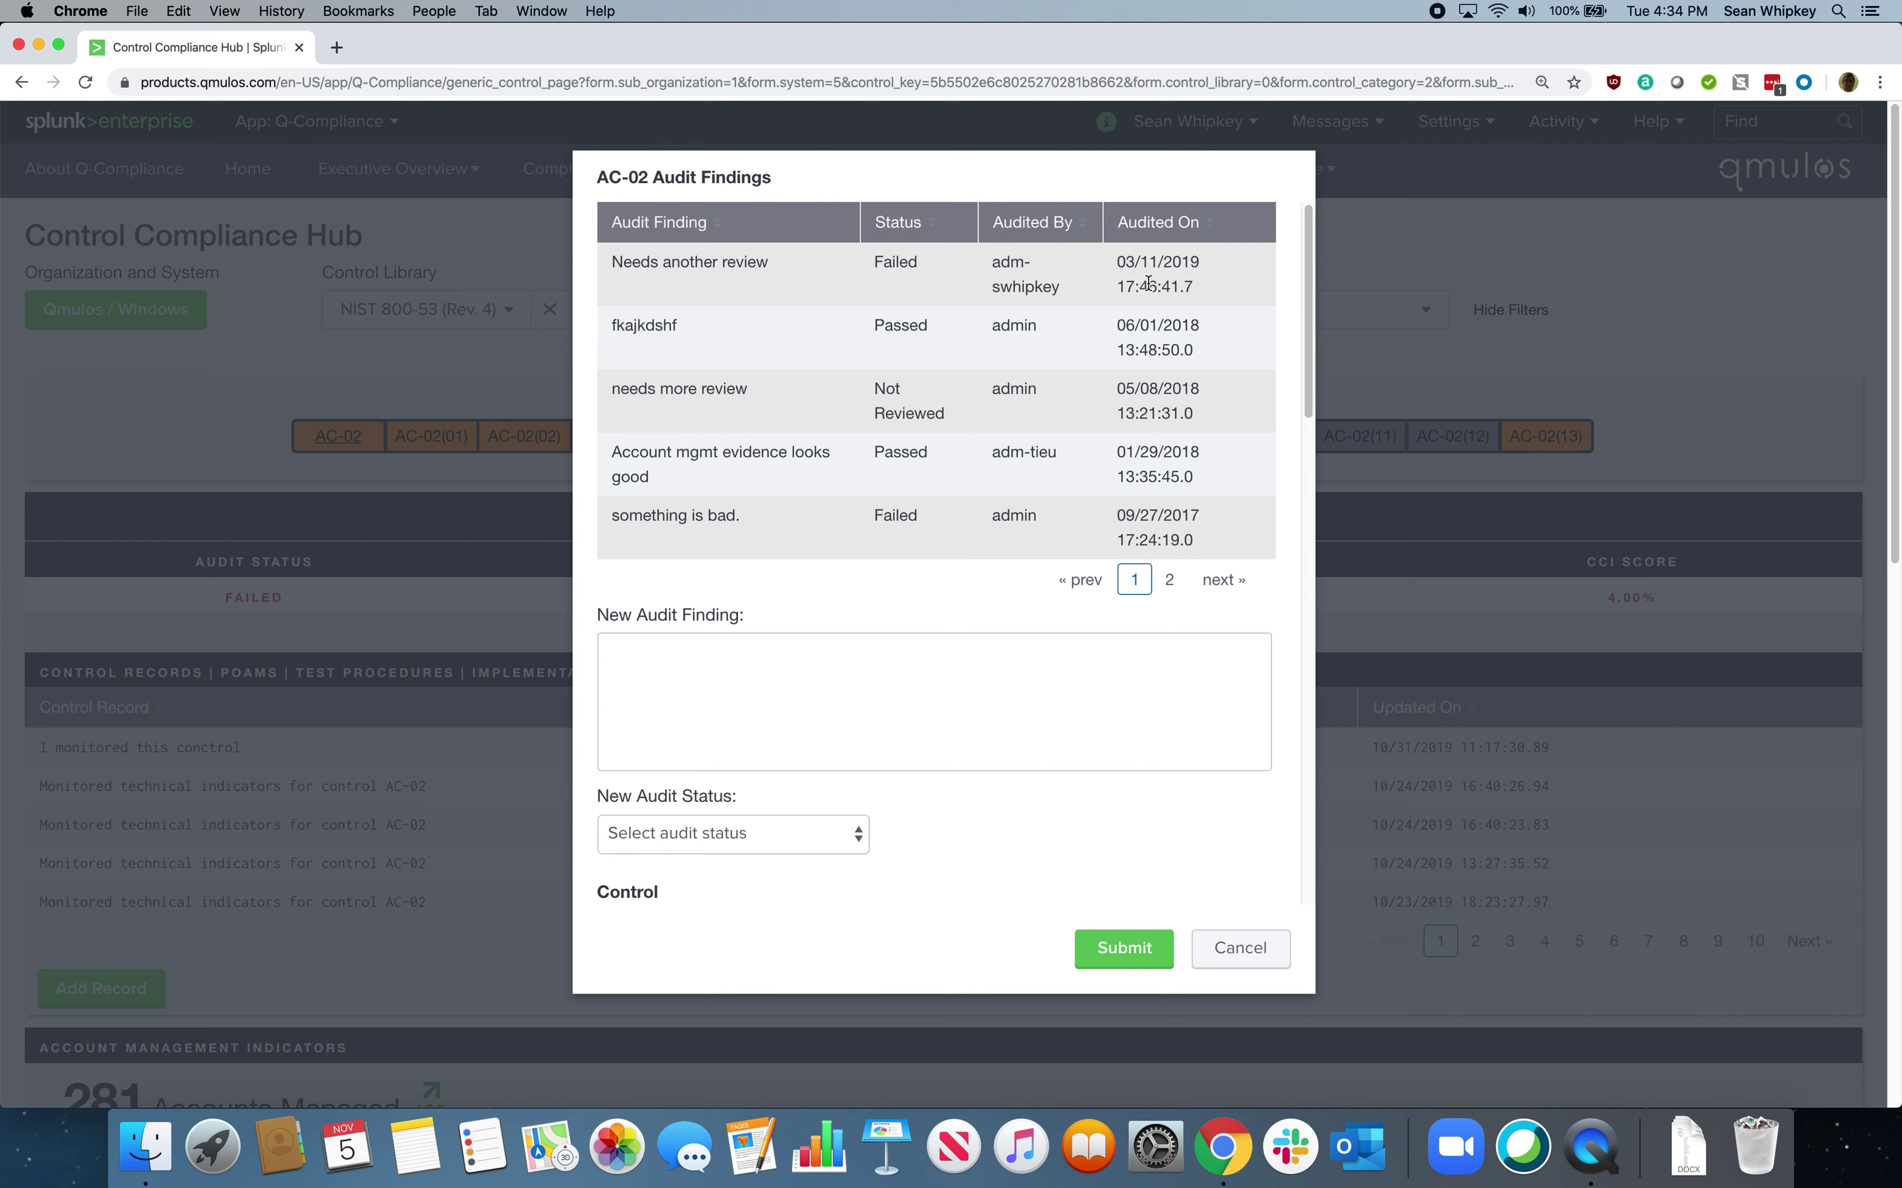
pyautogui.scroll(-4, 962, 515)
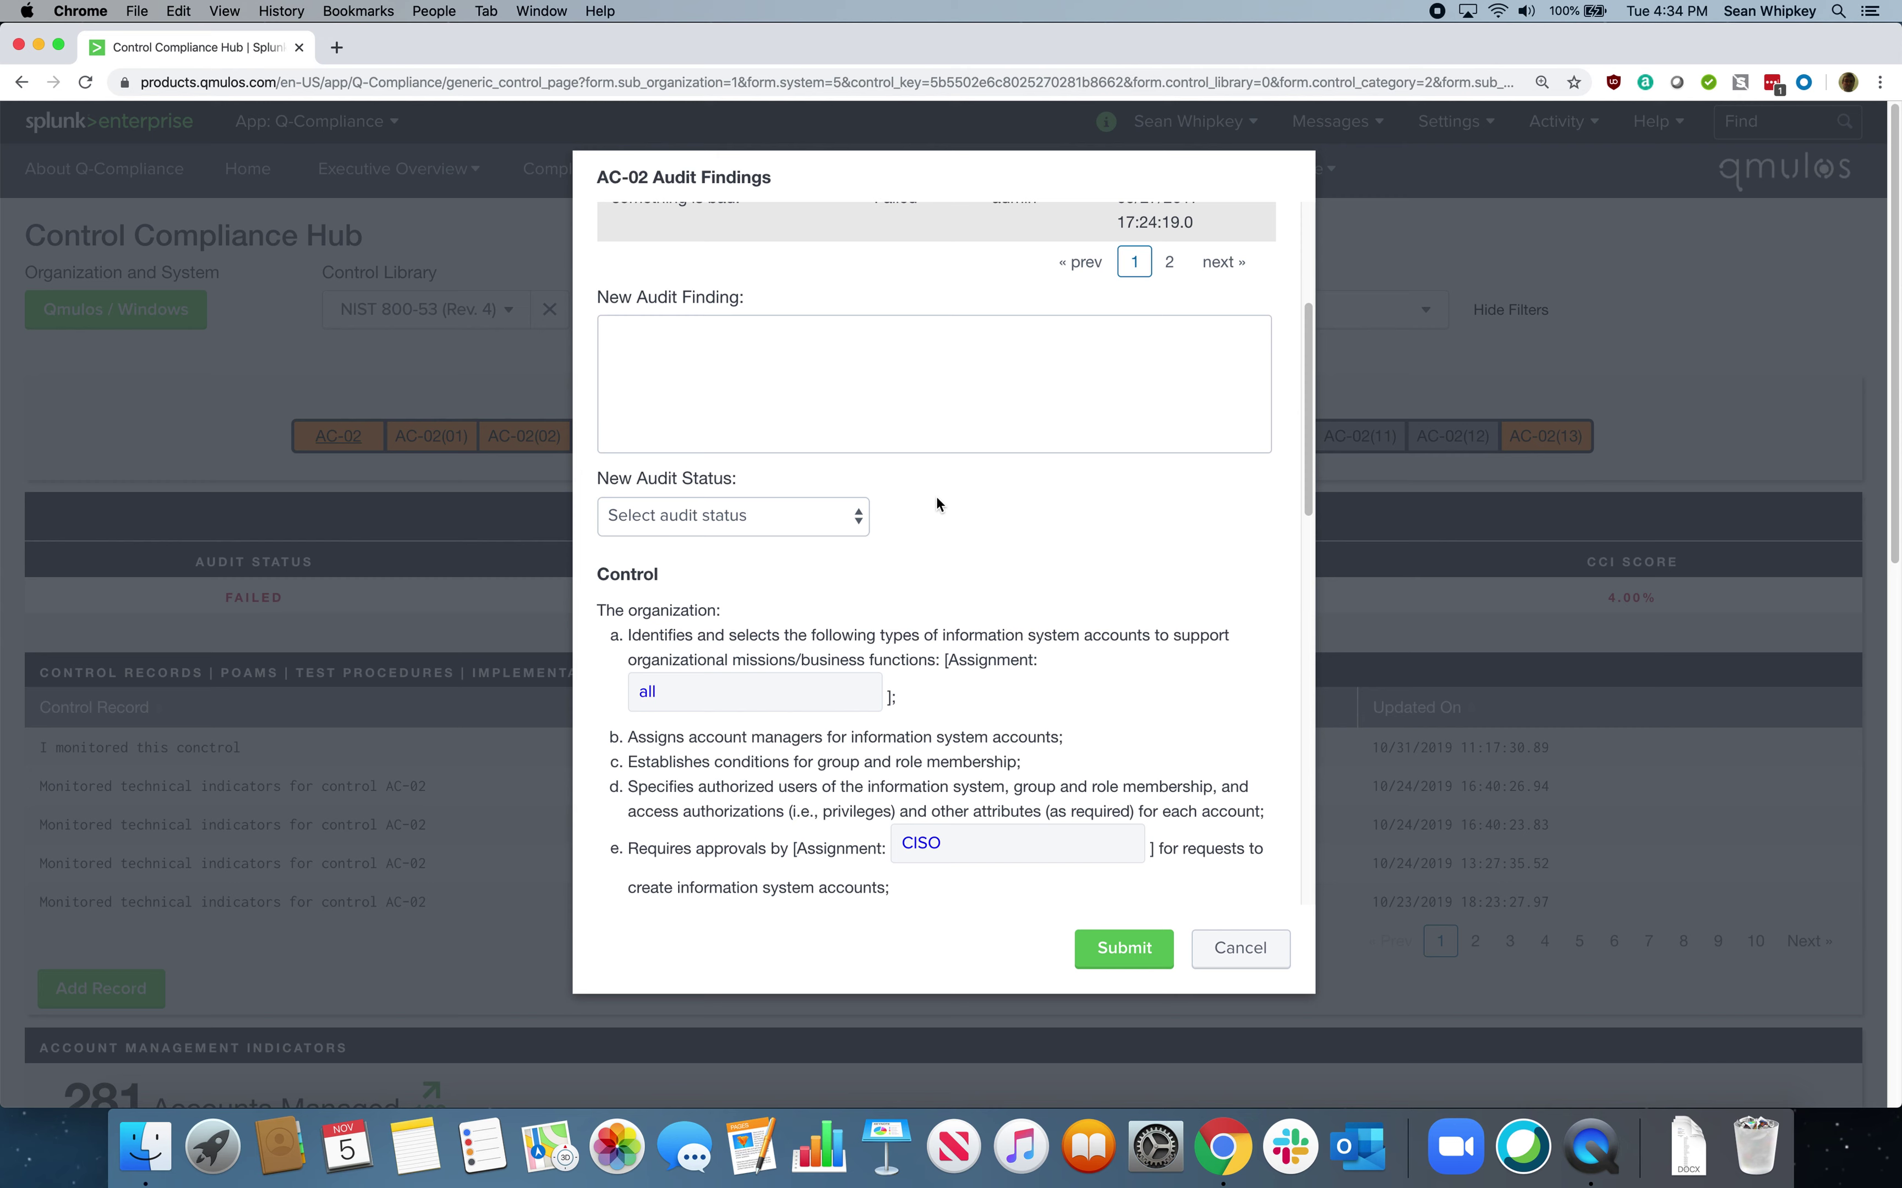
pyautogui.scroll(-3, 936, 499)
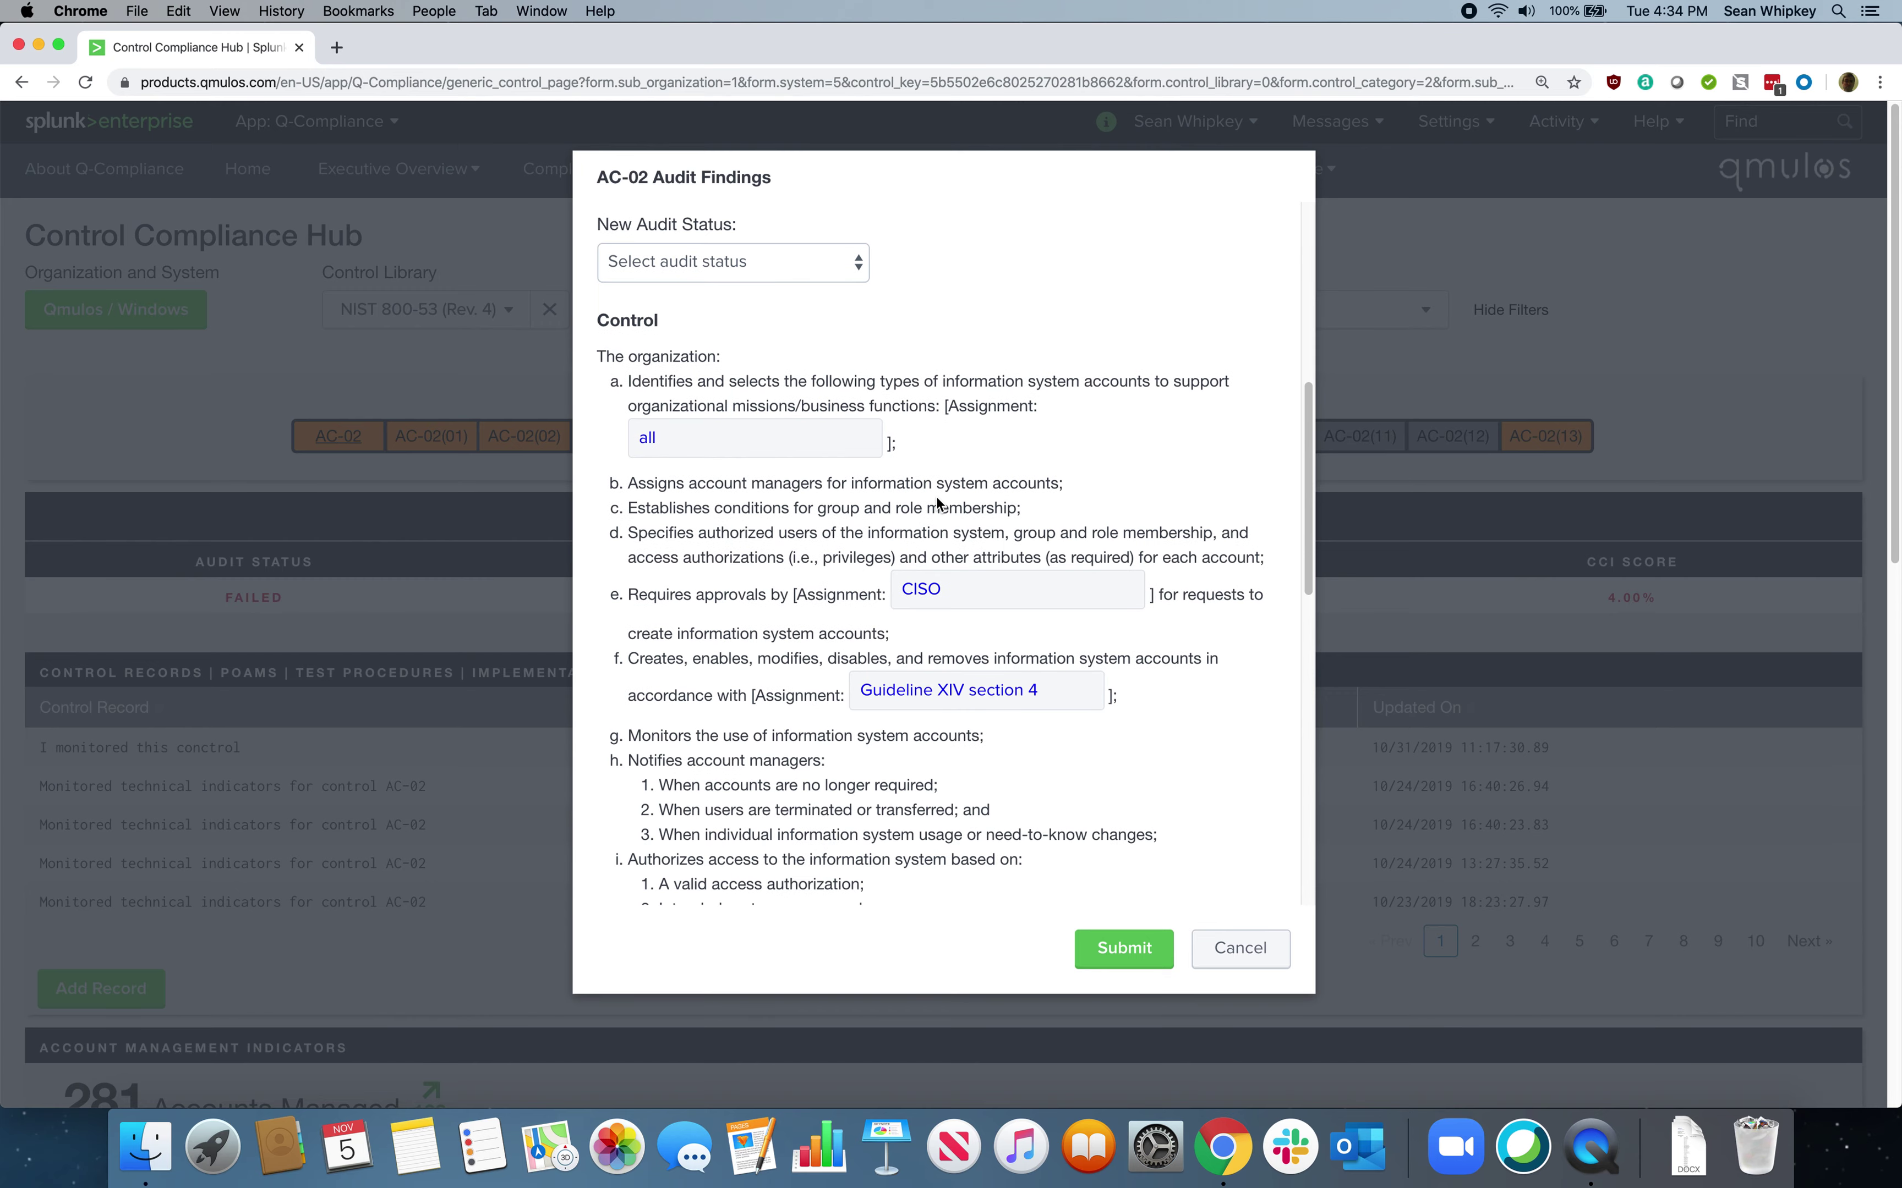
pyautogui.scroll(-2, 943, 495)
pyautogui.scroll(-10, 959, 503)
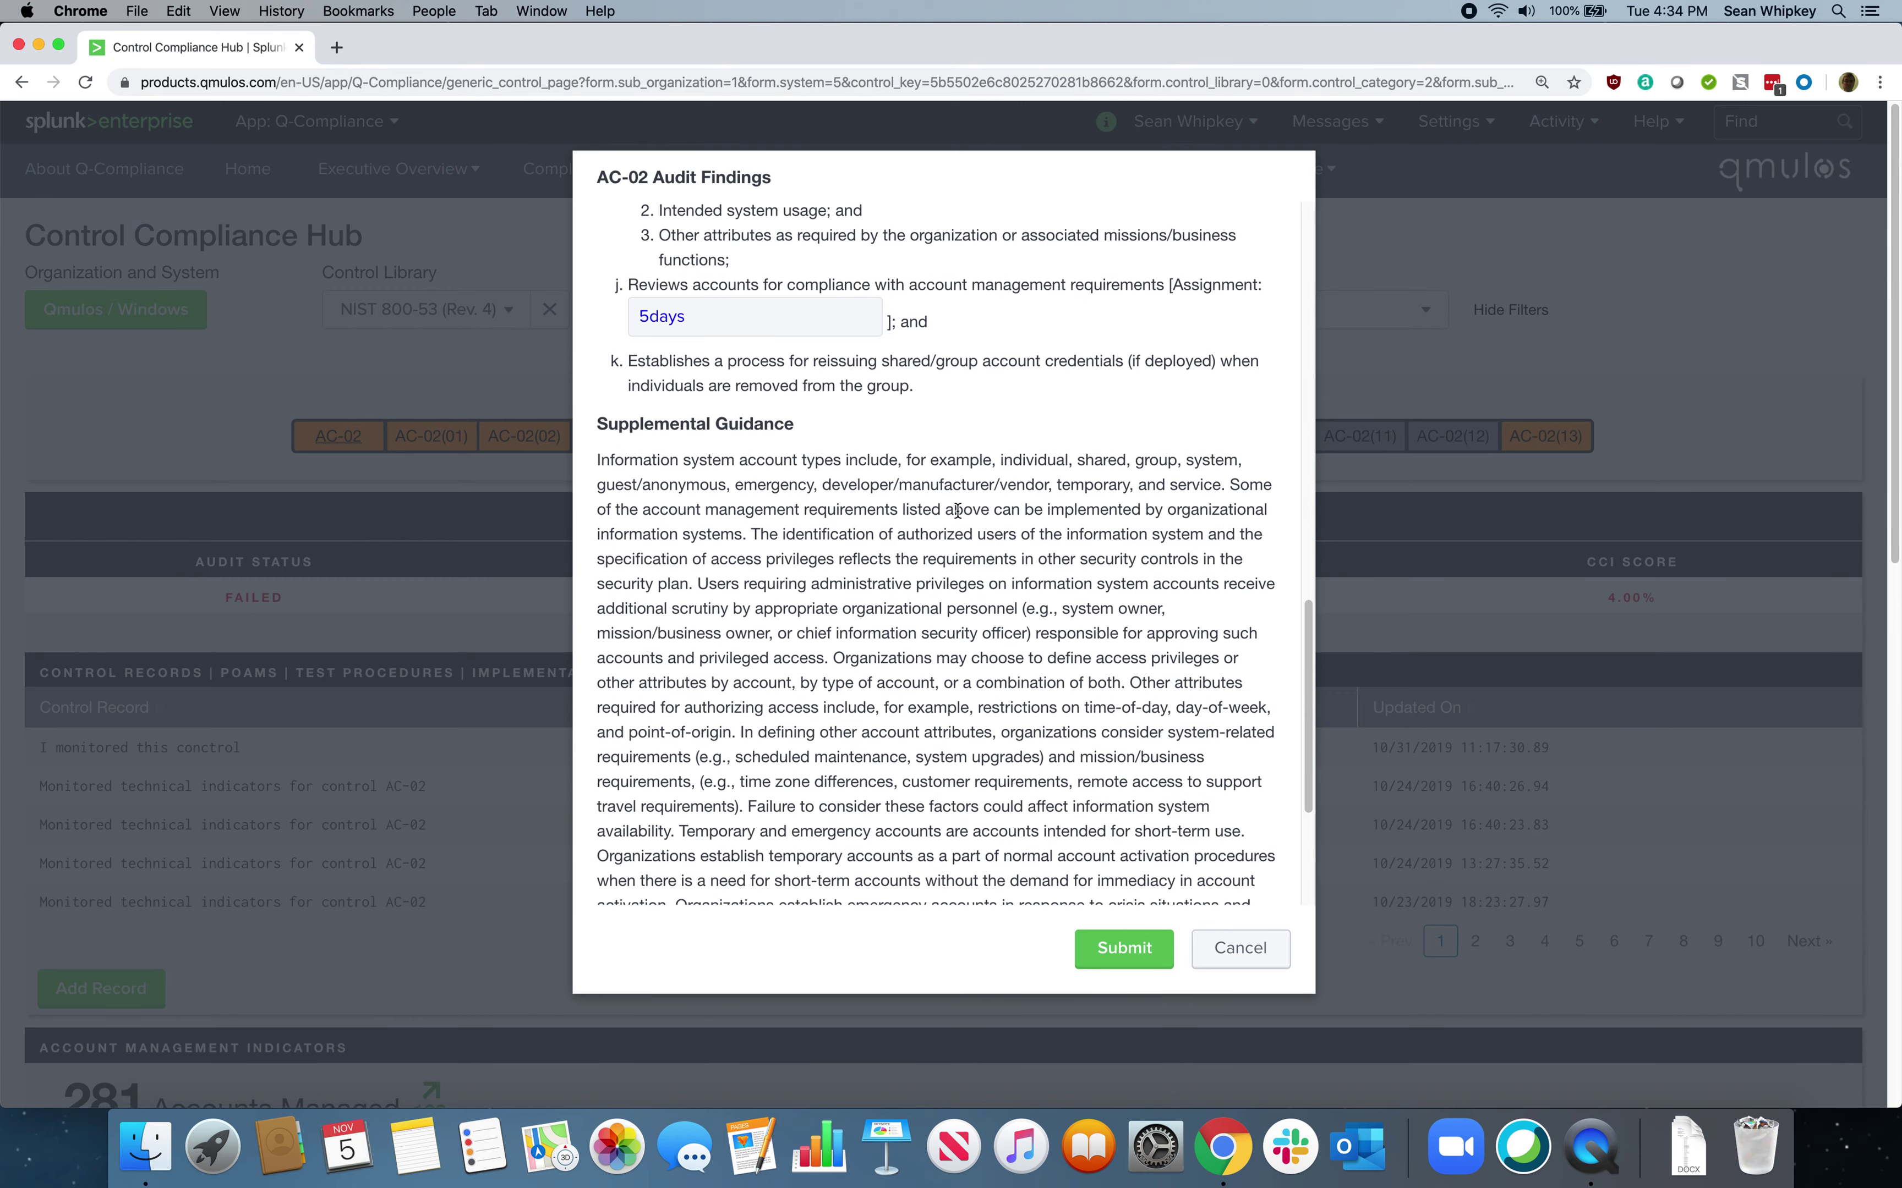
pyautogui.click(1242, 951)
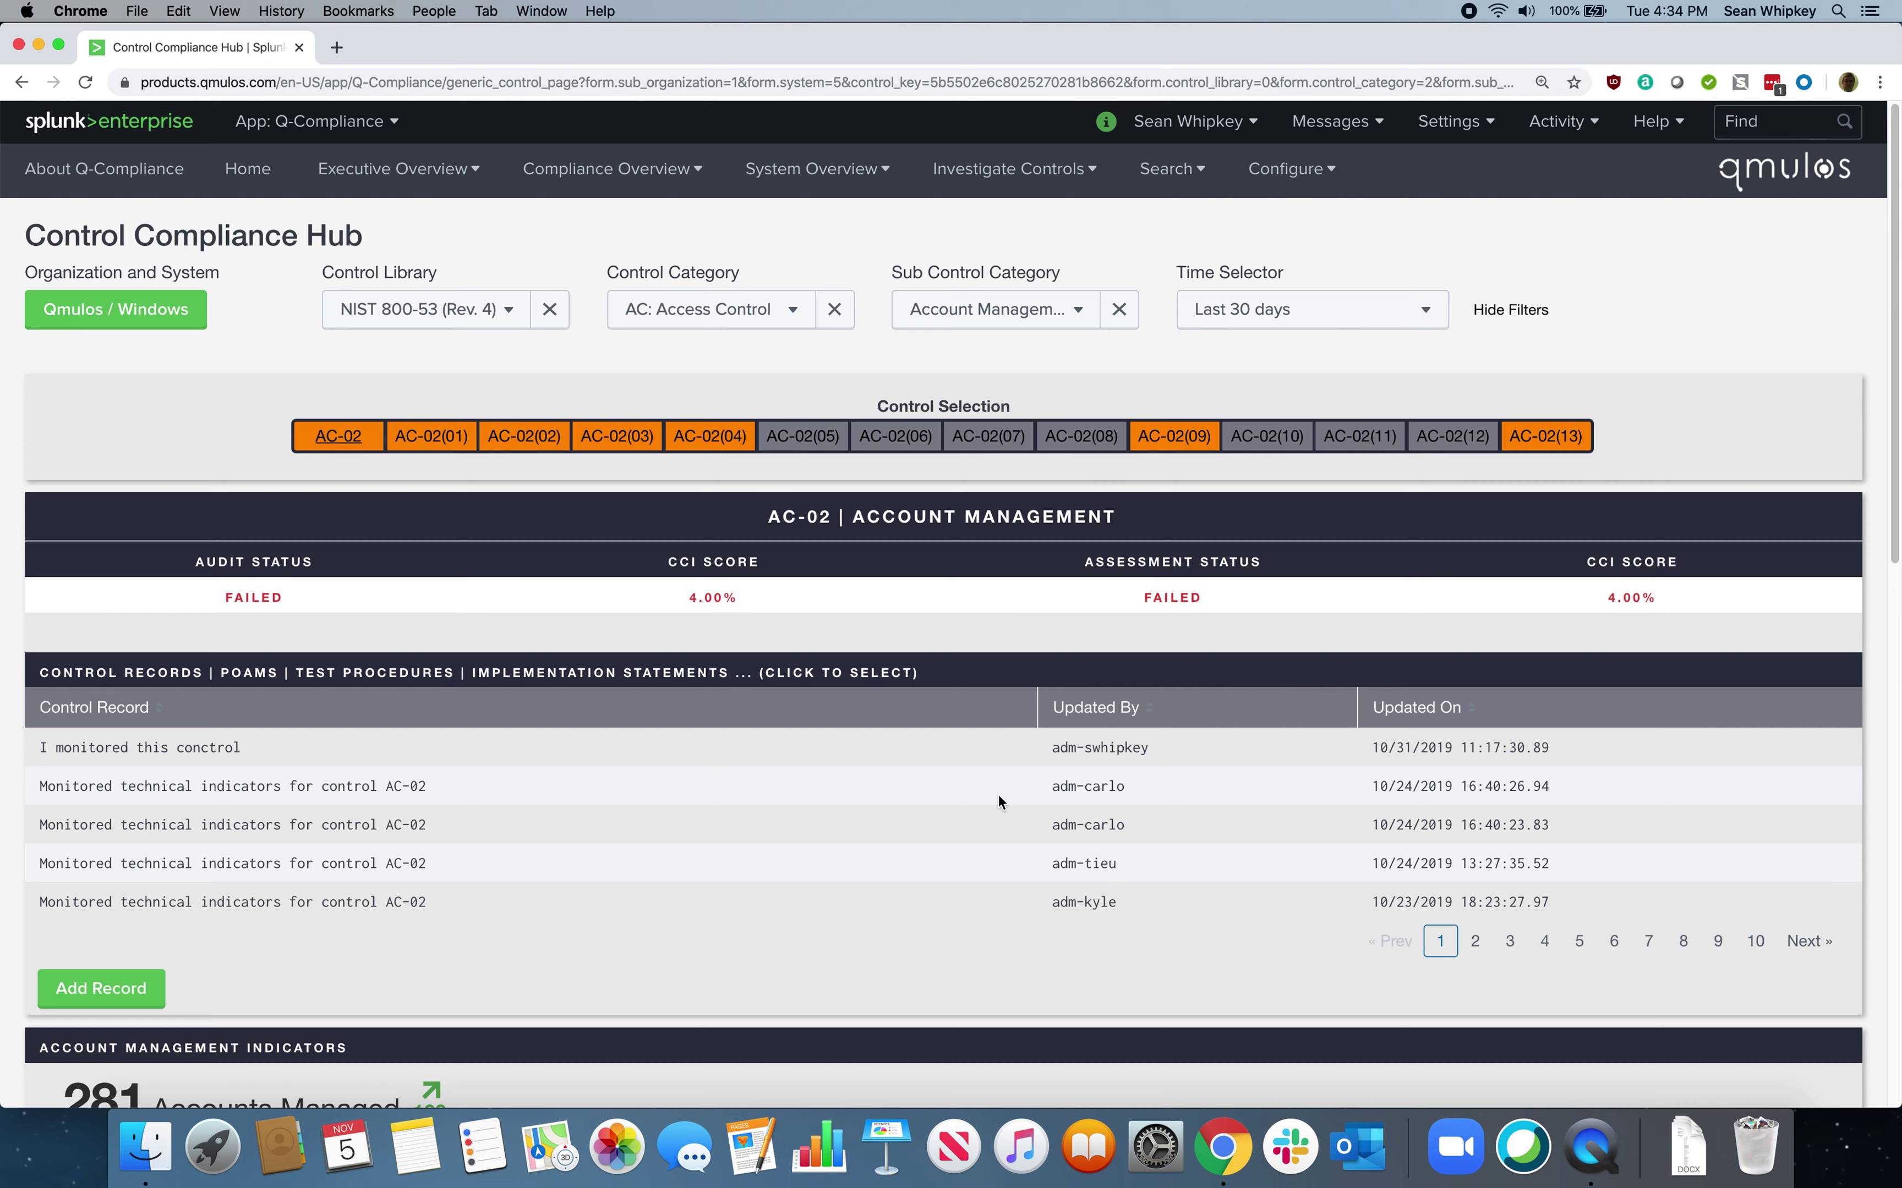
# Show AC-02's POAMs, then open the Accounts Deleted panel's query in a new search tab
pyautogui.scroll(-3, 732, 664)
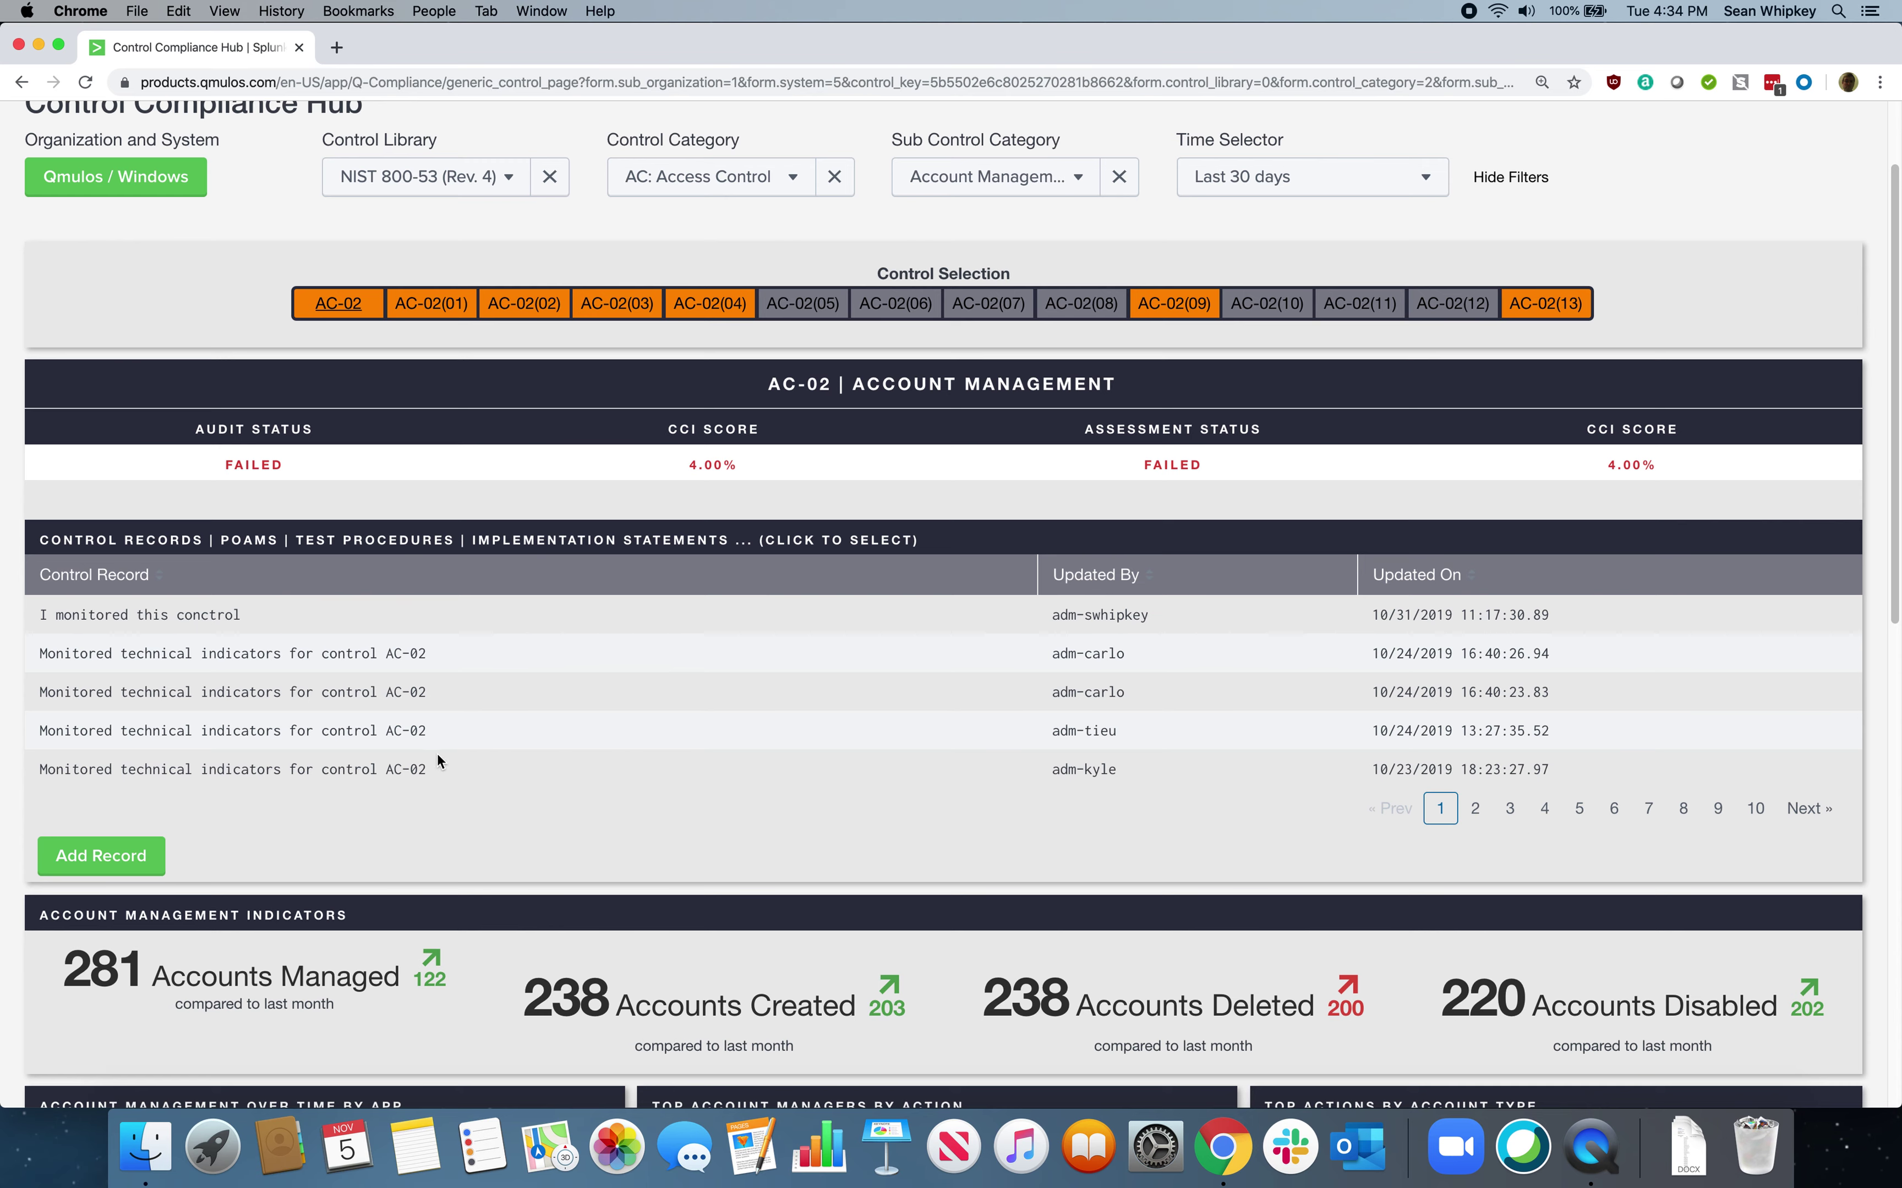
pyautogui.click(235, 543)
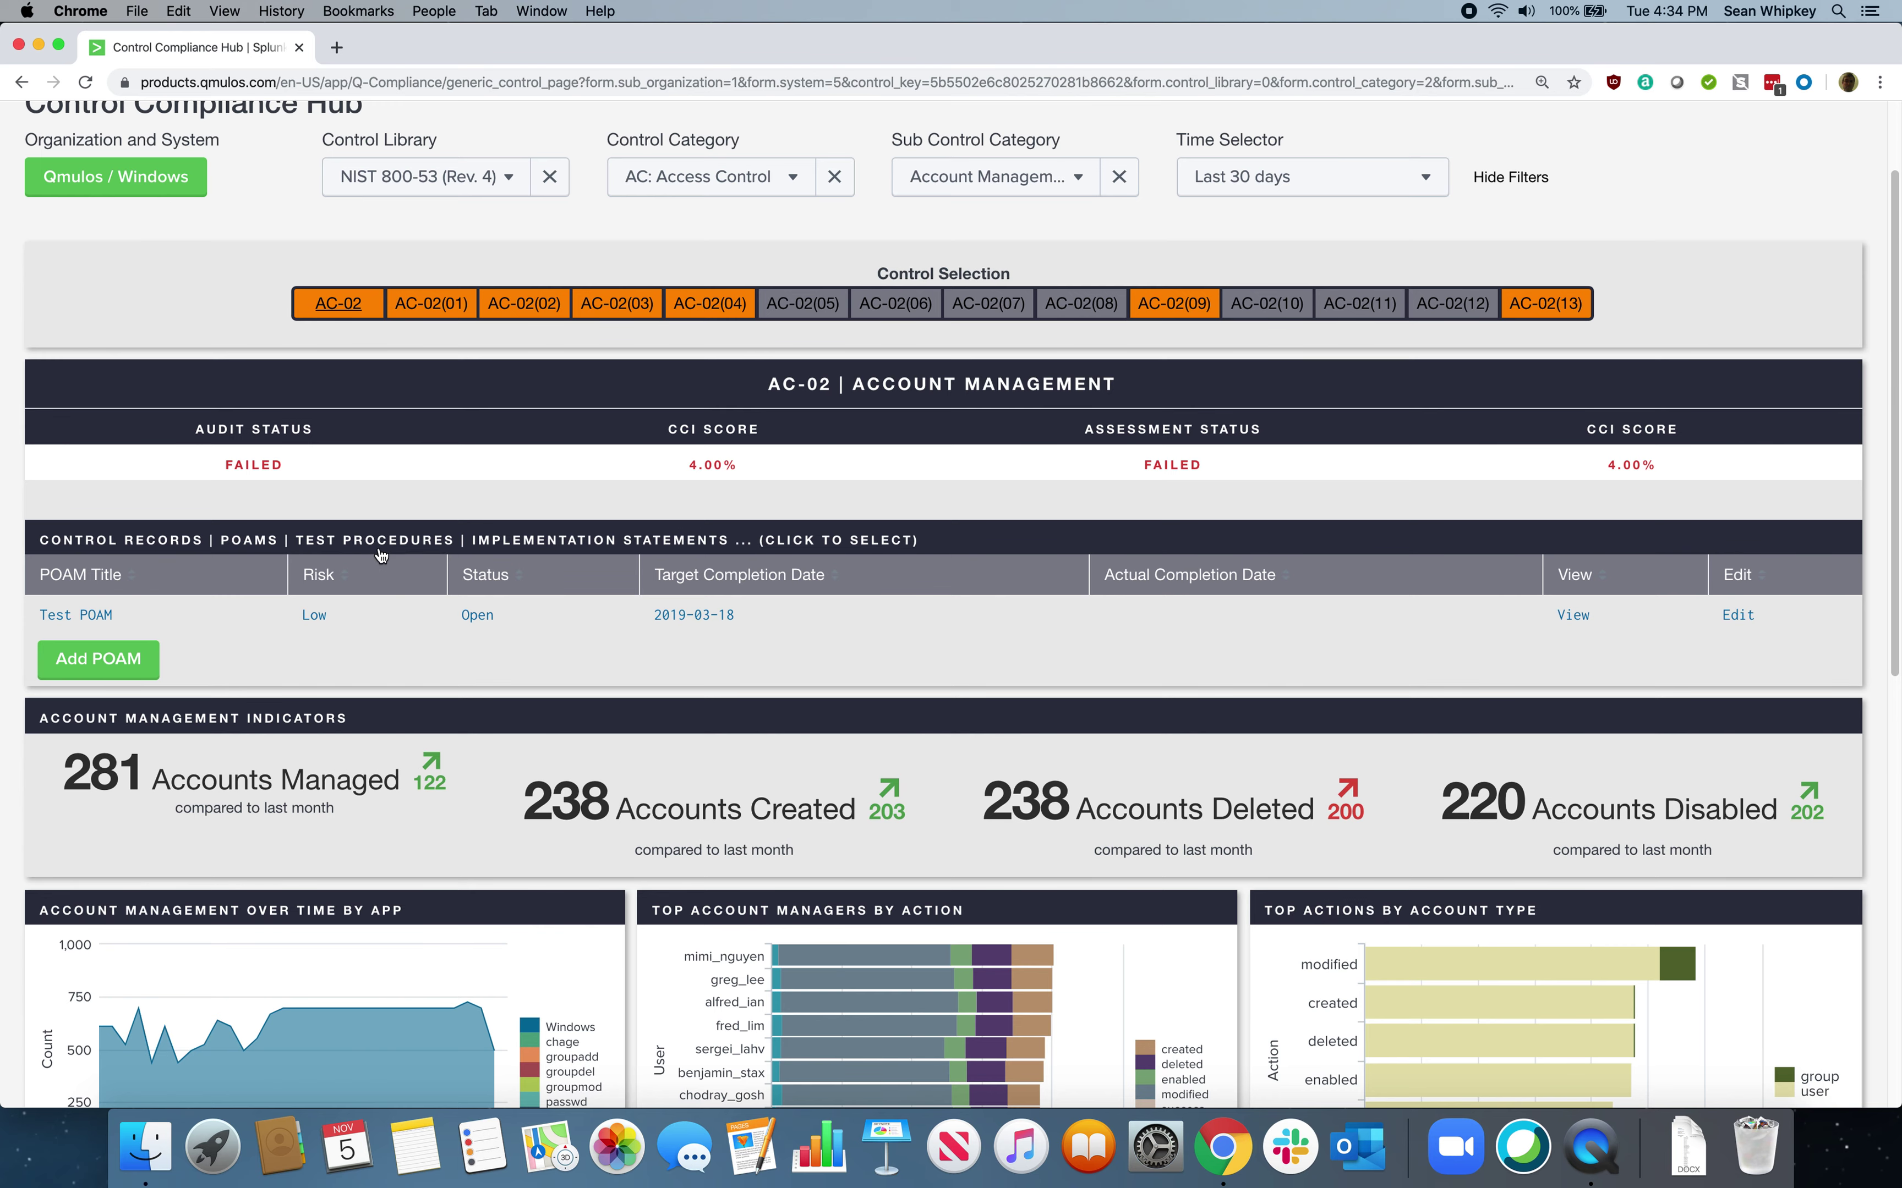
pyautogui.scroll(-5, 380, 555)
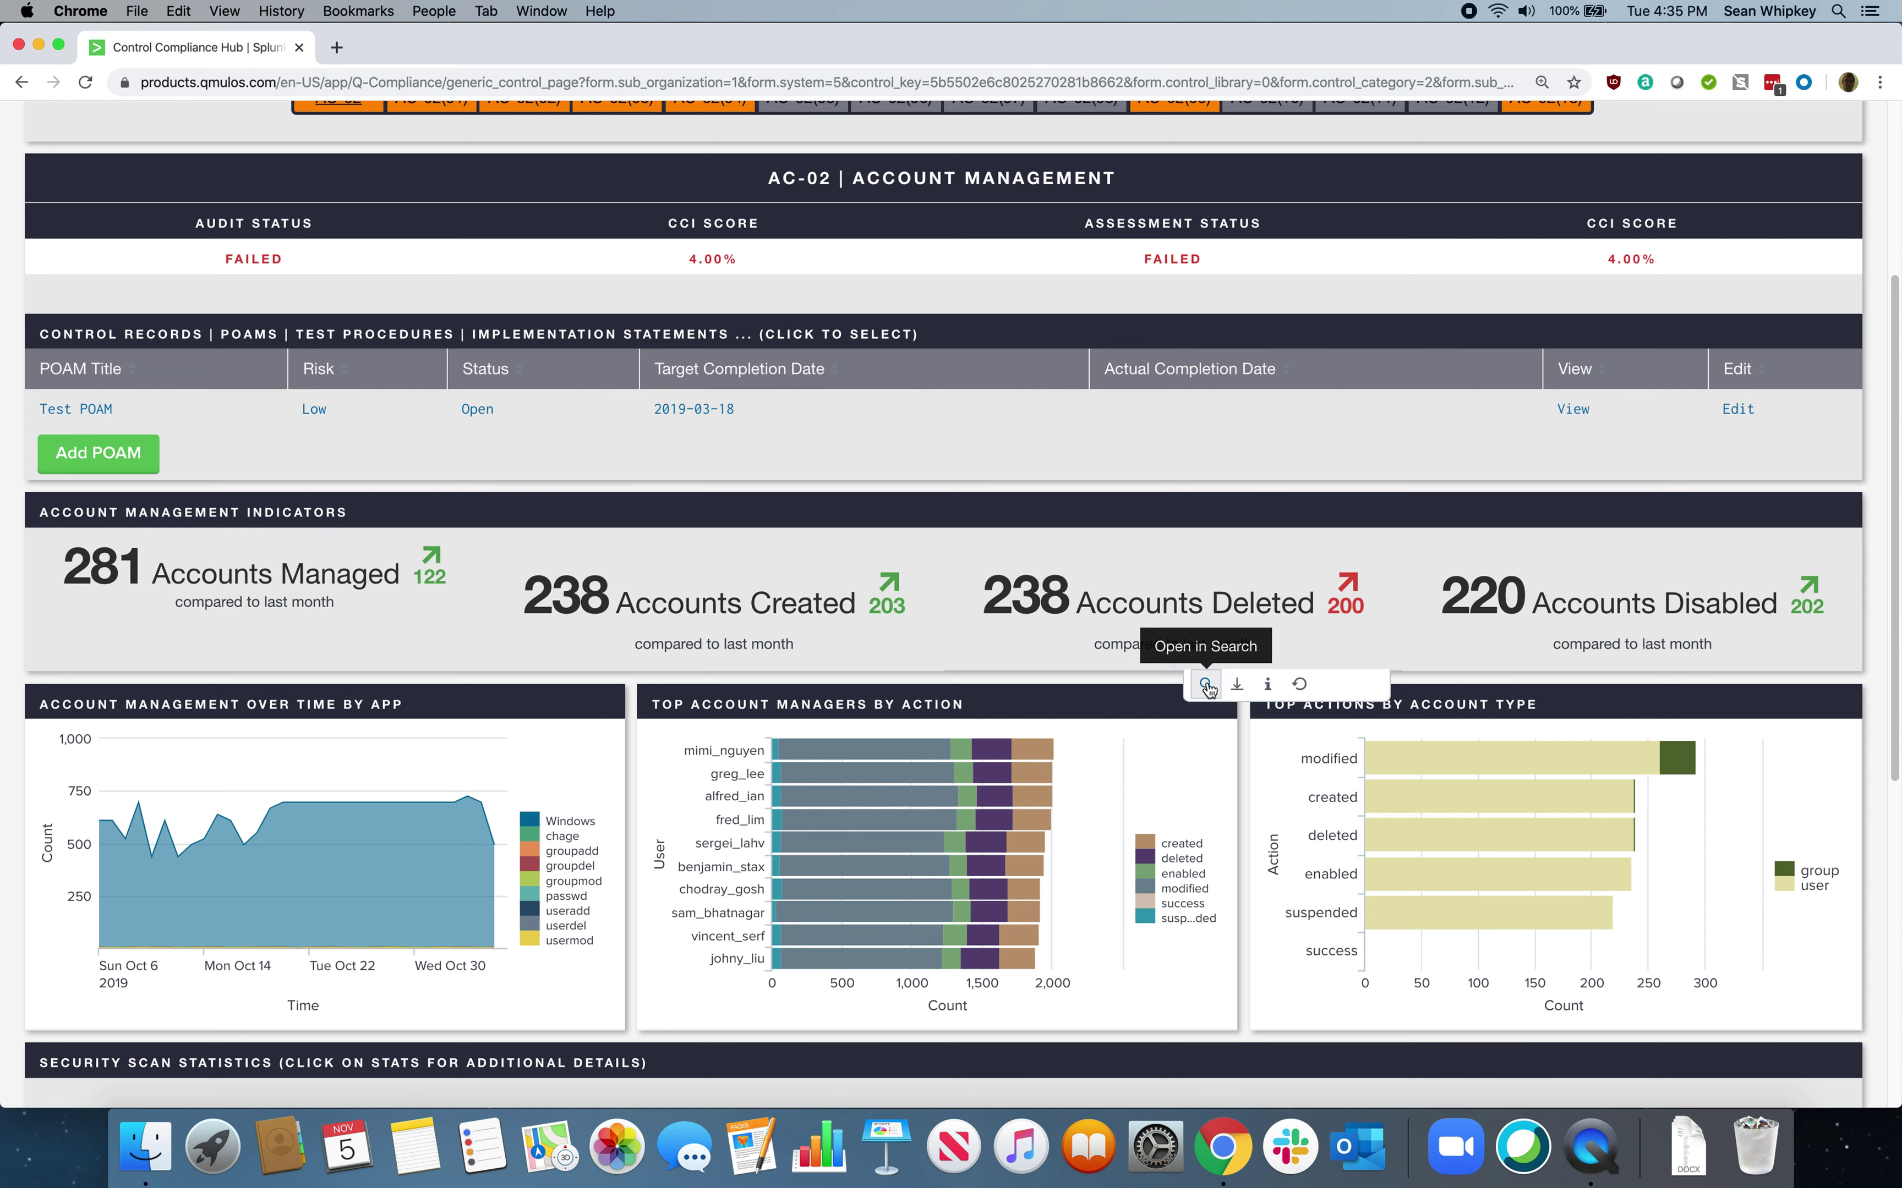
pyautogui.click(1206, 683)
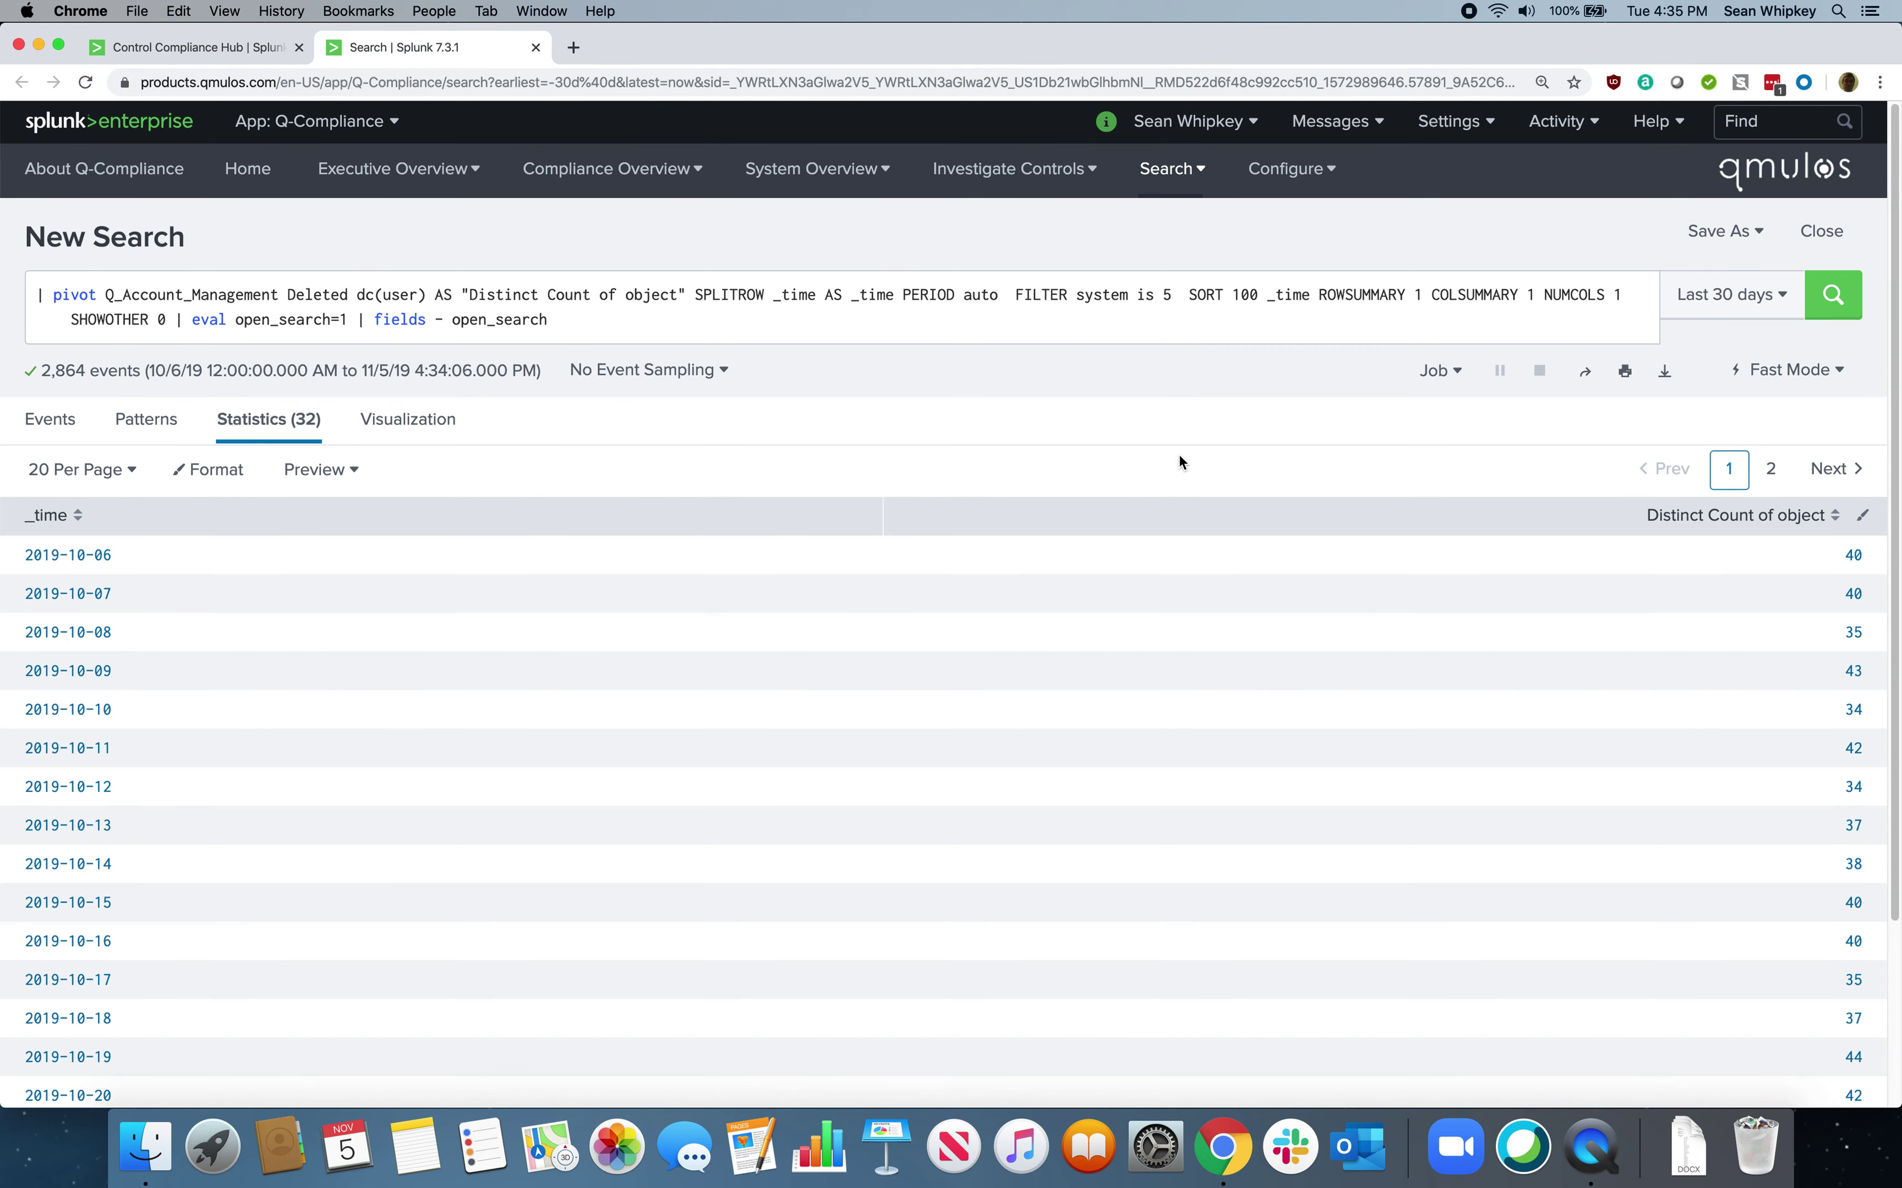
# Start saving the search as an alert with a Set Control Status action for audit and assessment
pyautogui.click(1725, 231)
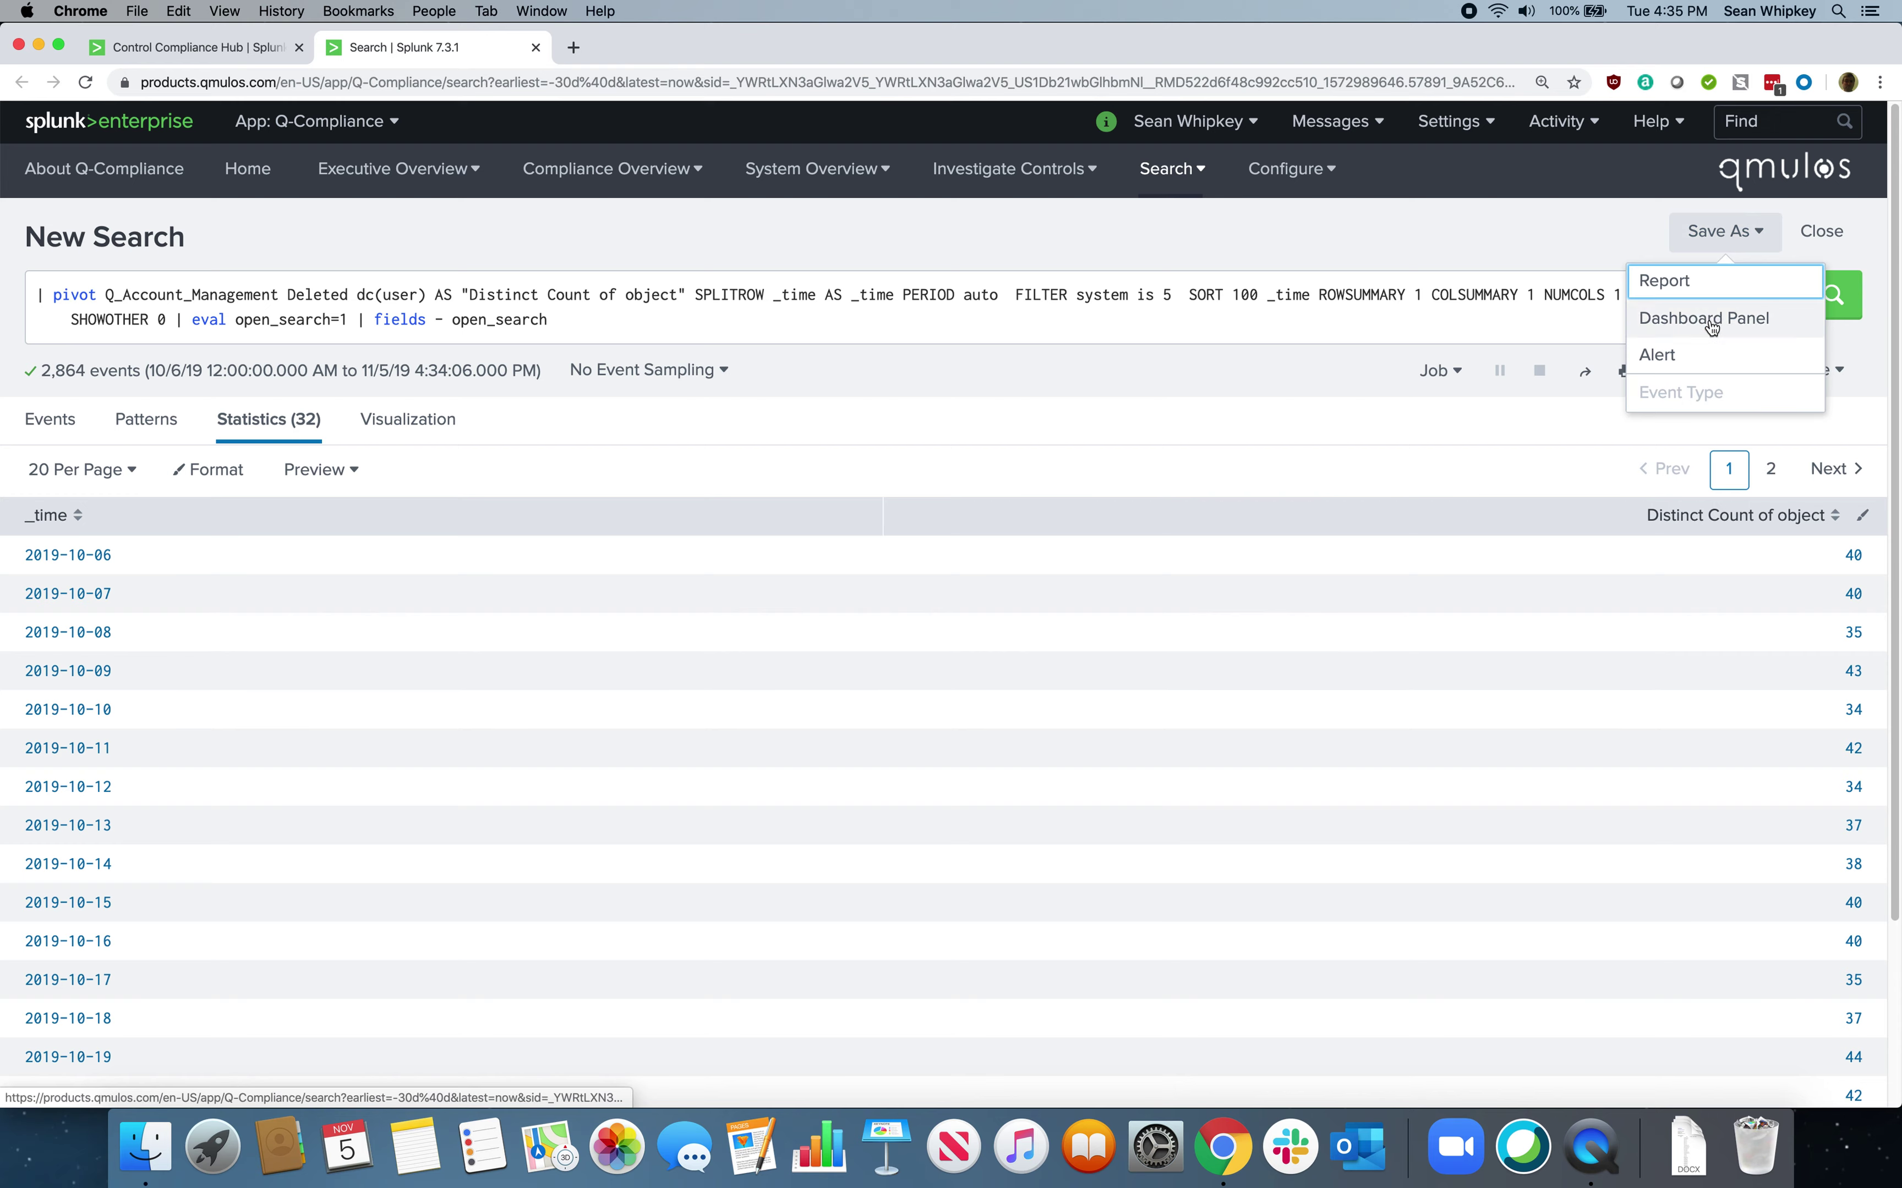
pyautogui.click(1677, 356)
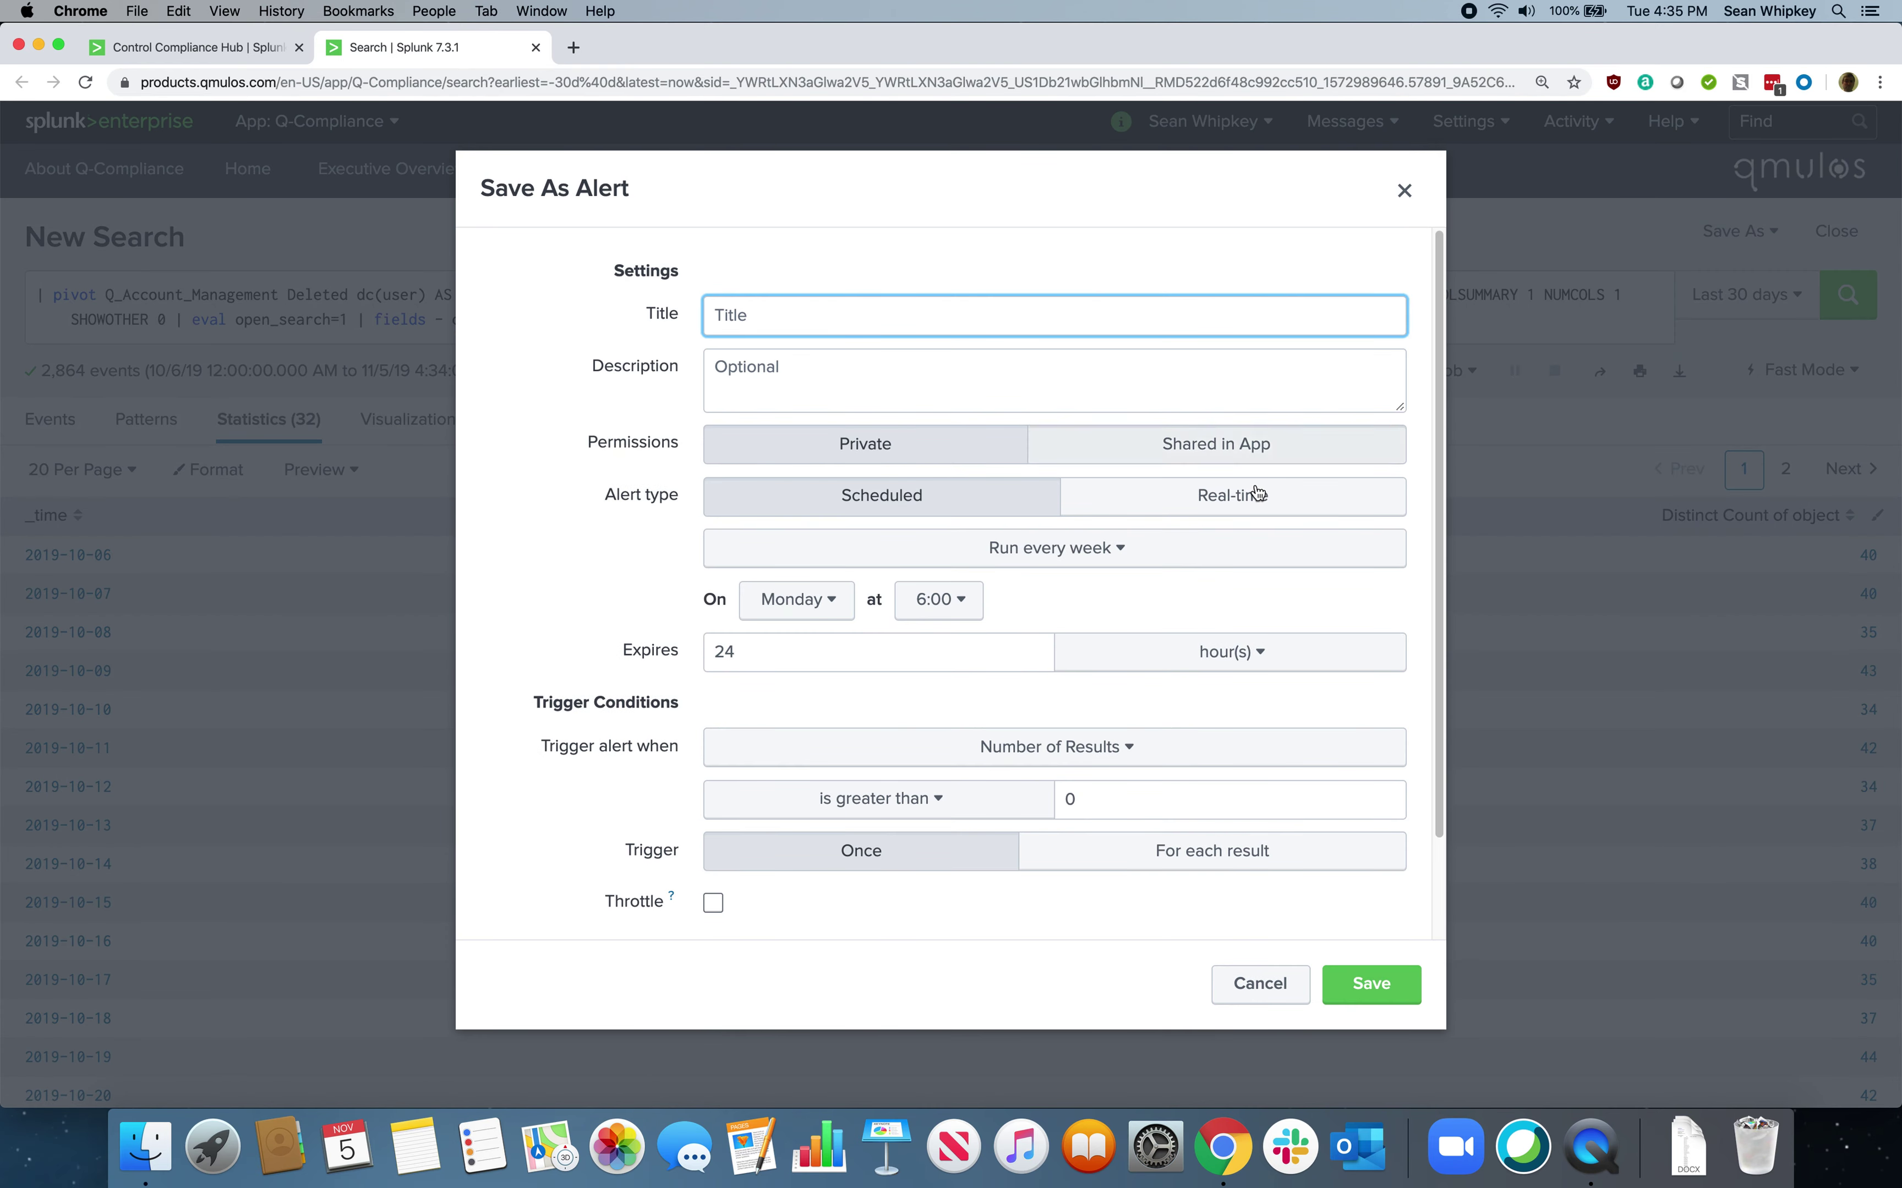
pyautogui.scroll(-3, 1202, 493)
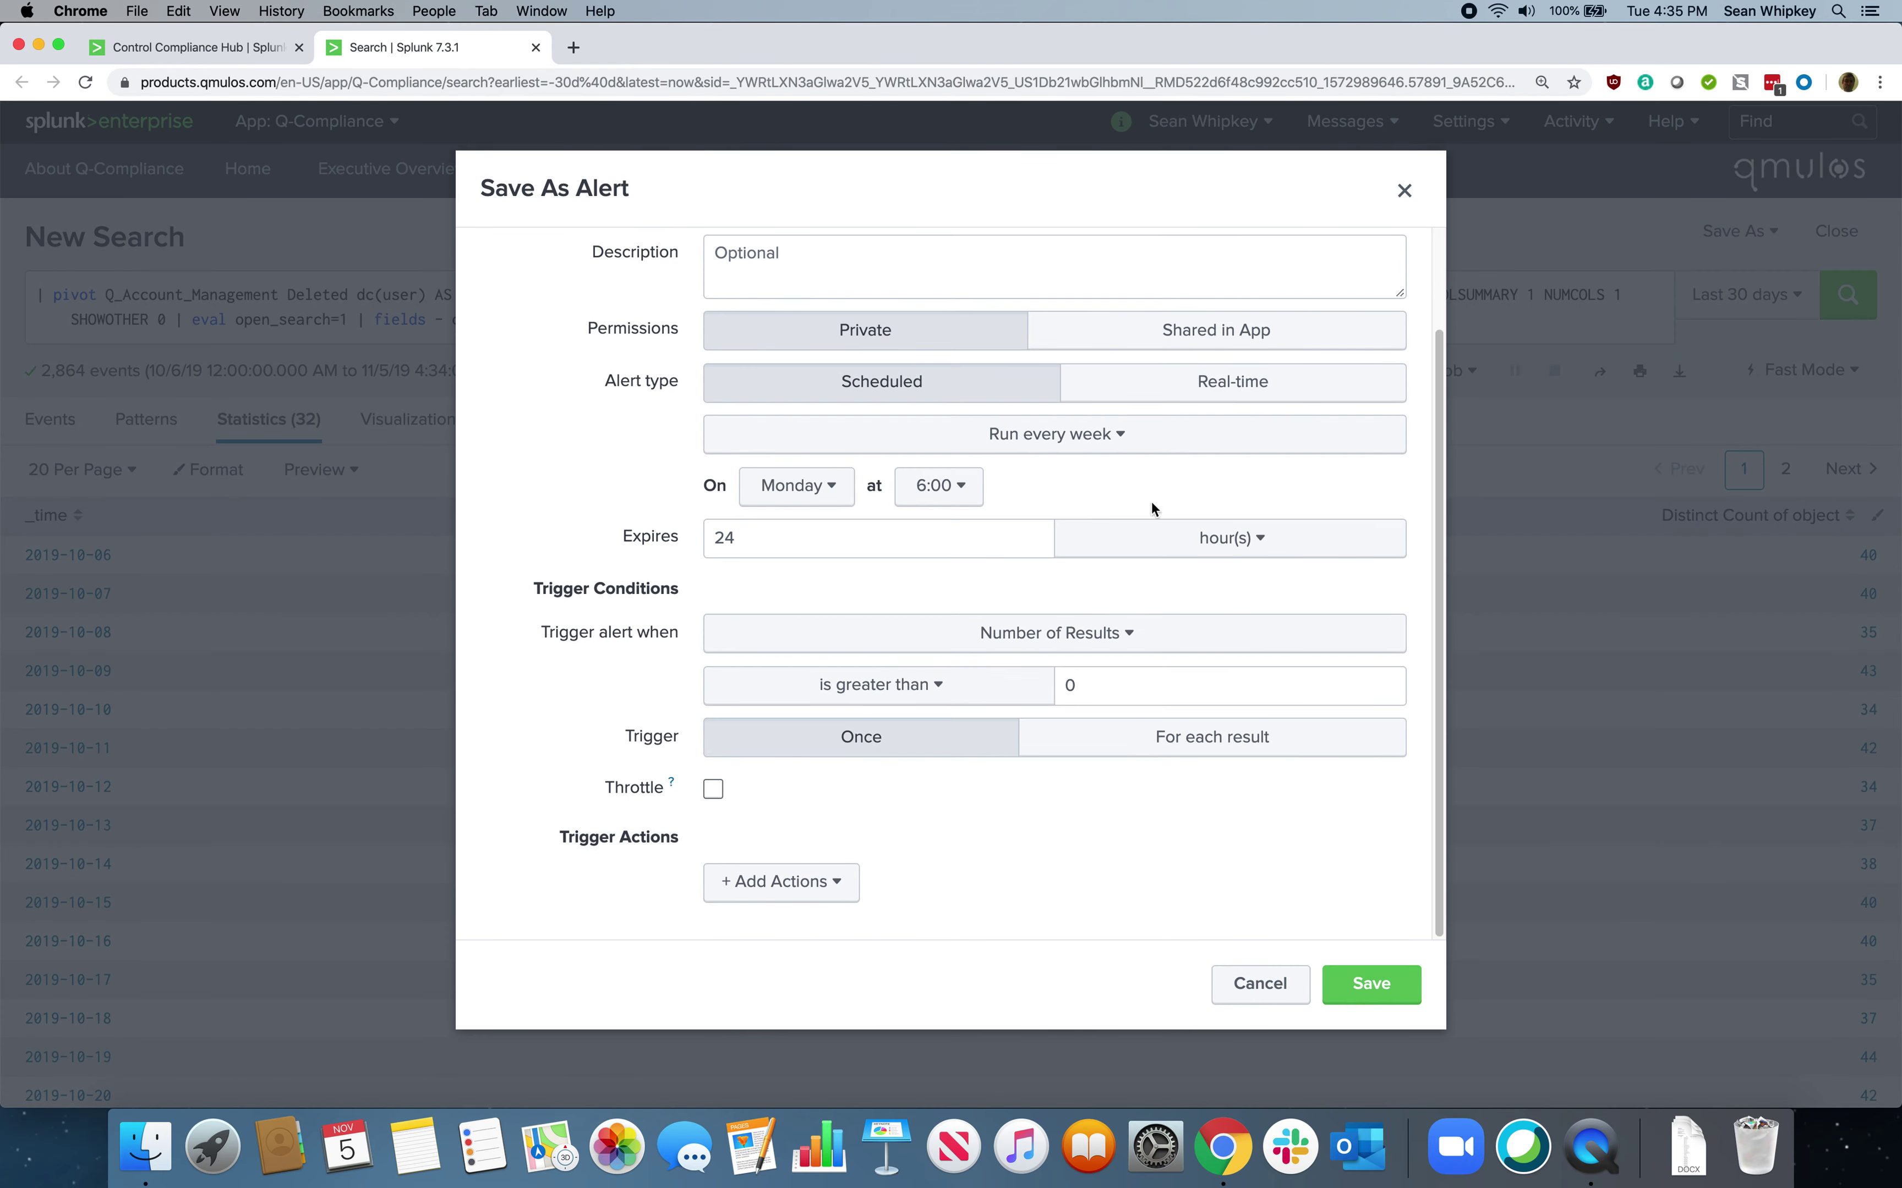
pyautogui.click(819, 882)
pyautogui.scroll(-3, 872, 719)
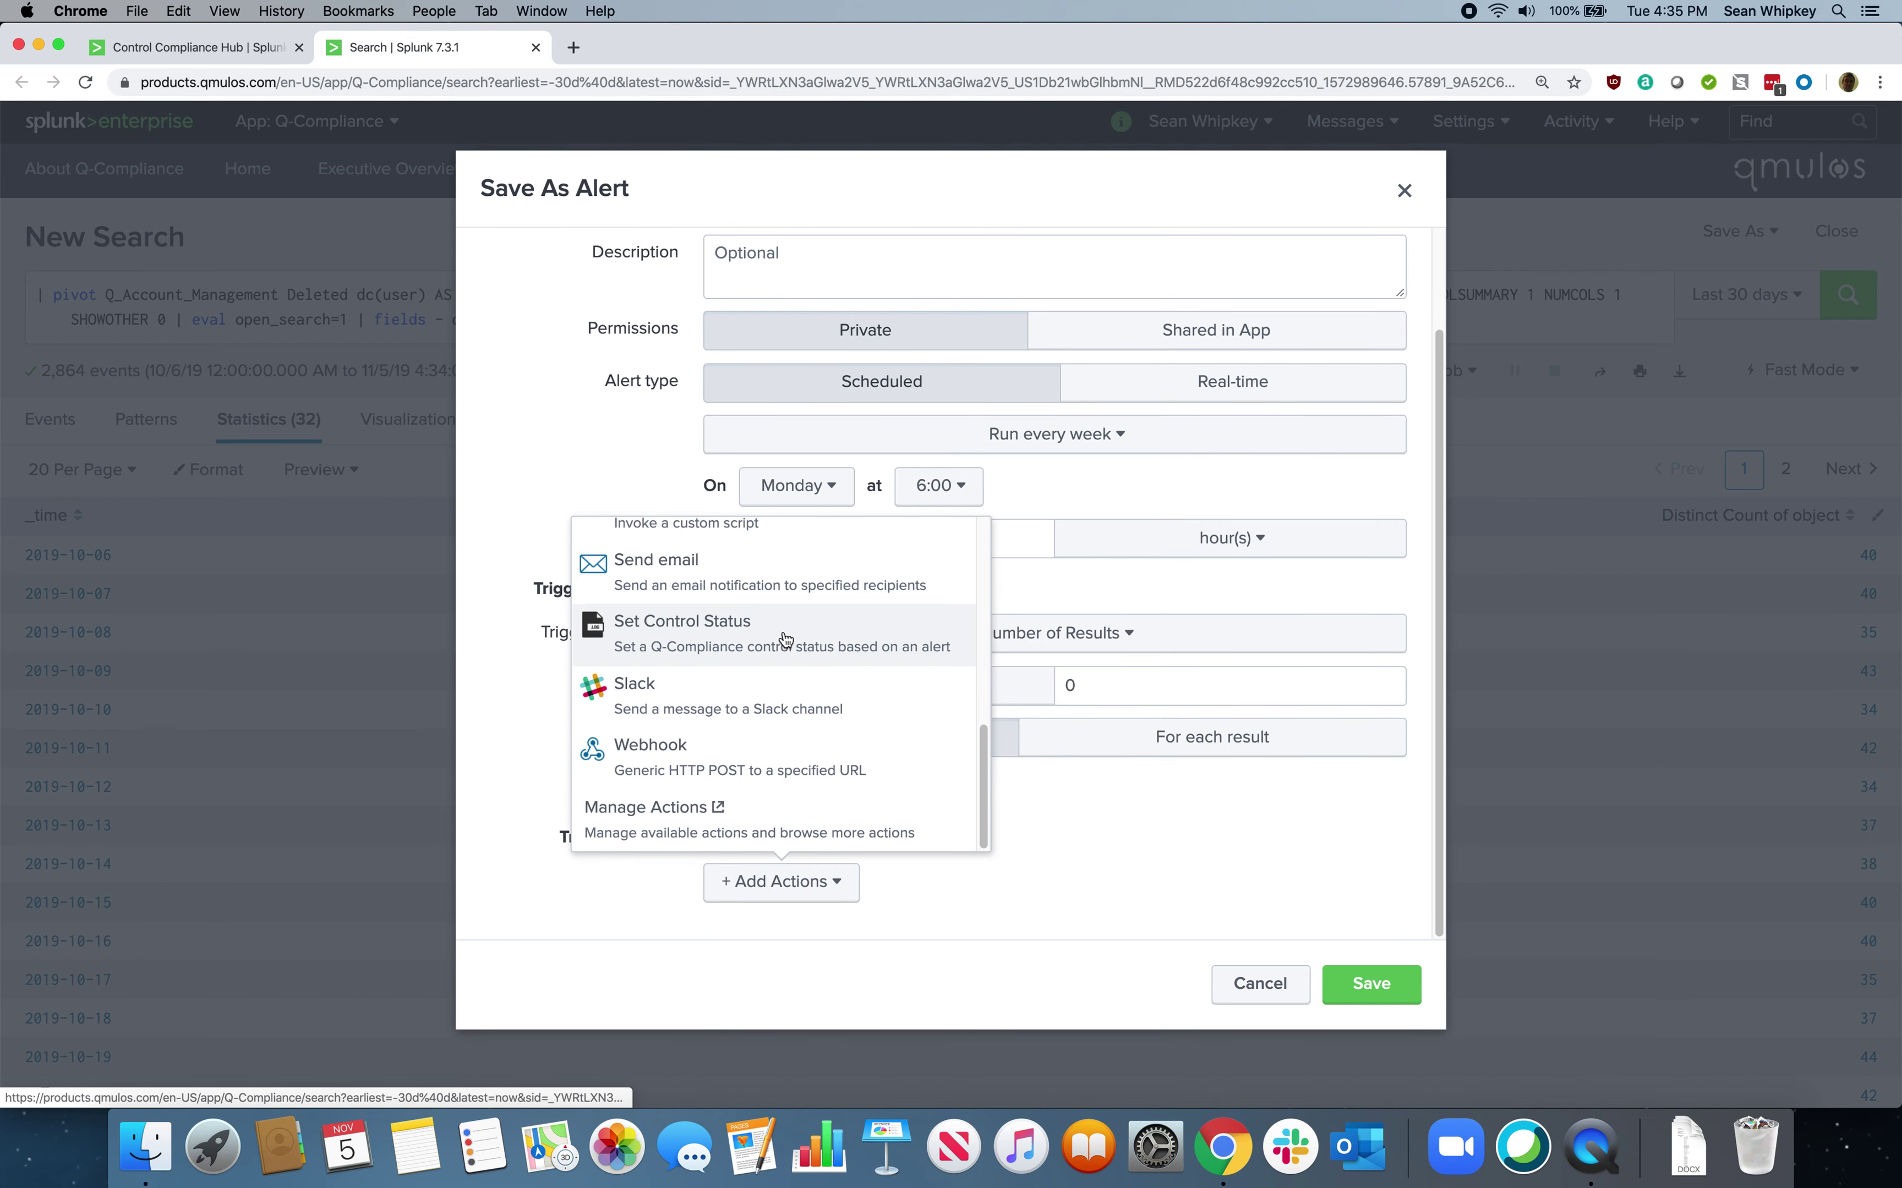
pyautogui.click(802, 651)
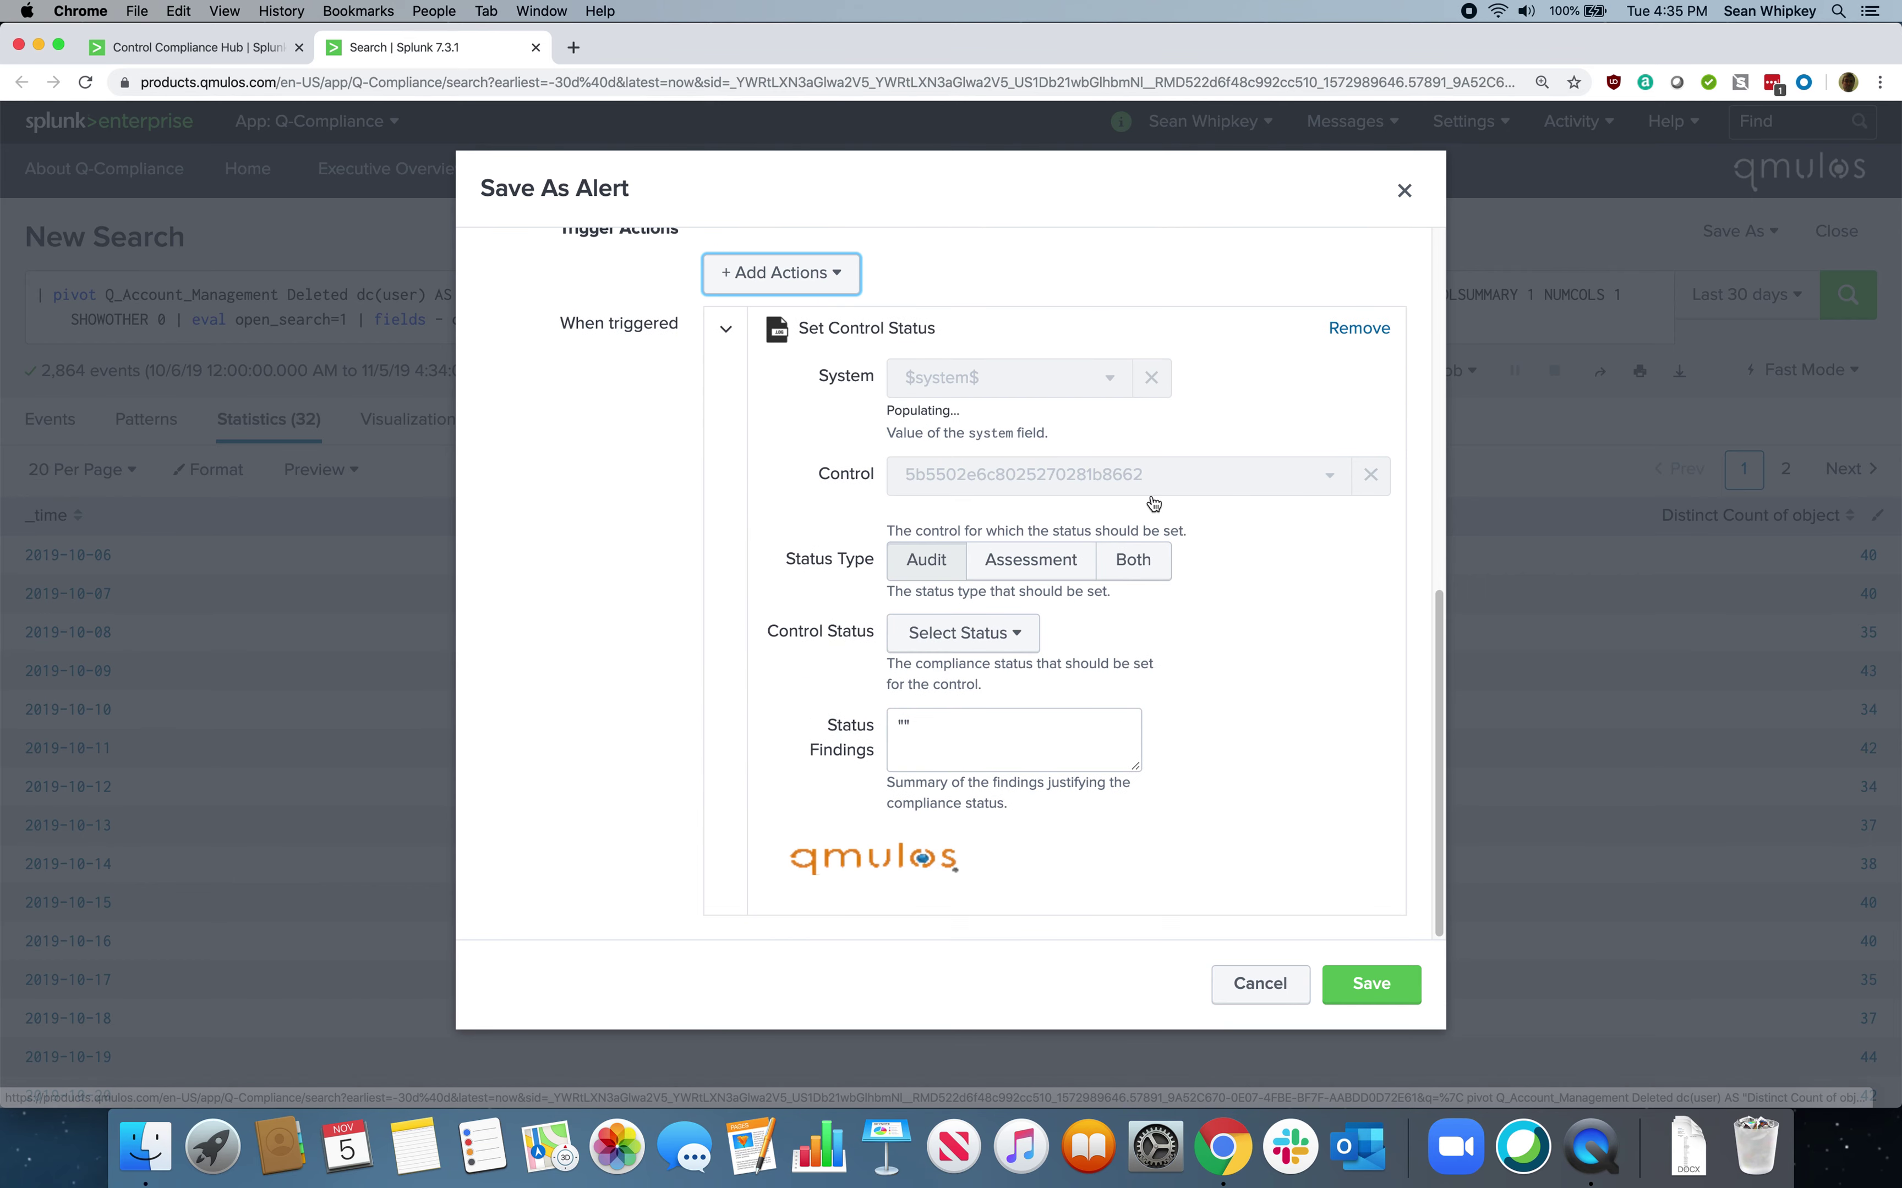
pyautogui.click(1129, 558)
# Set the control status to Failed, then discard the alert and close the search tab
pyautogui.click(1008, 635)
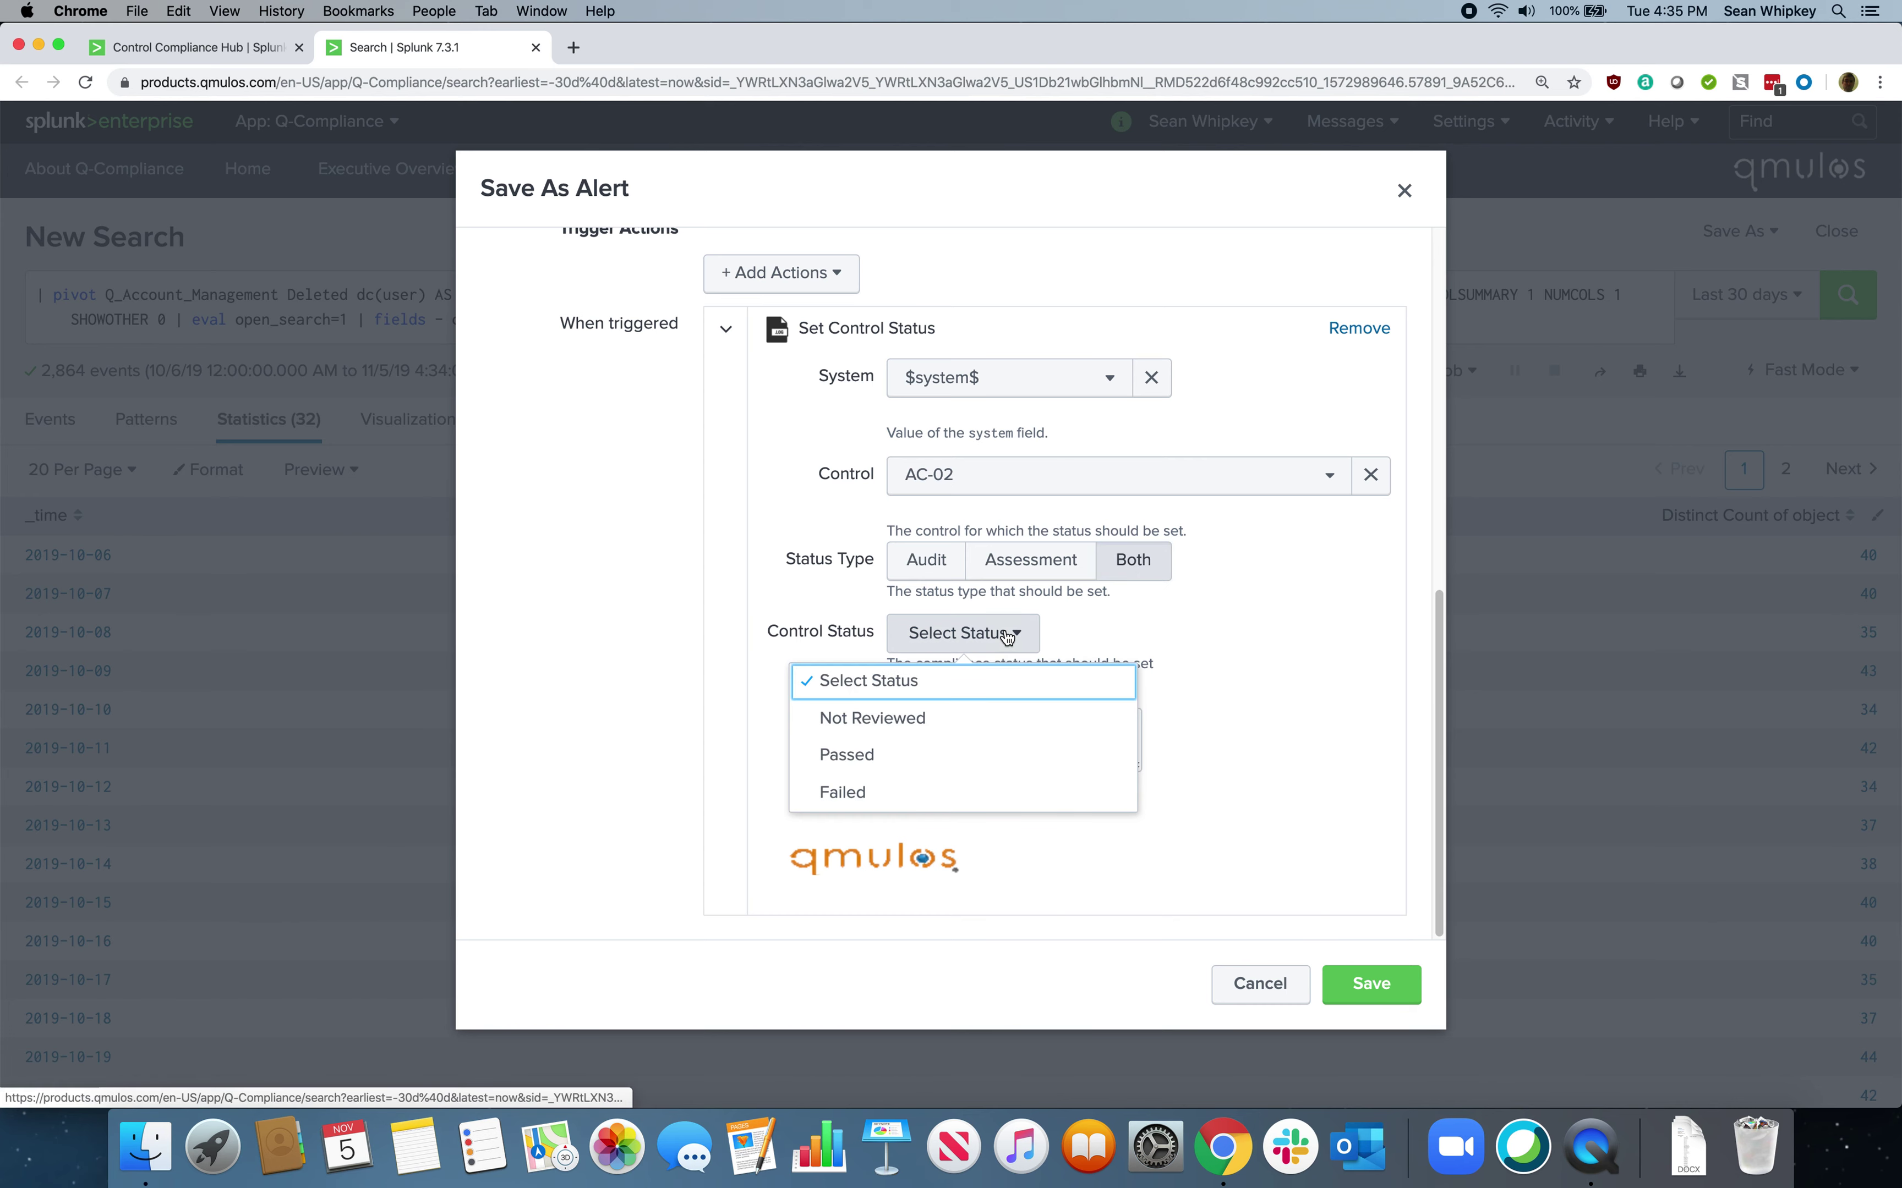
pyautogui.click(978, 792)
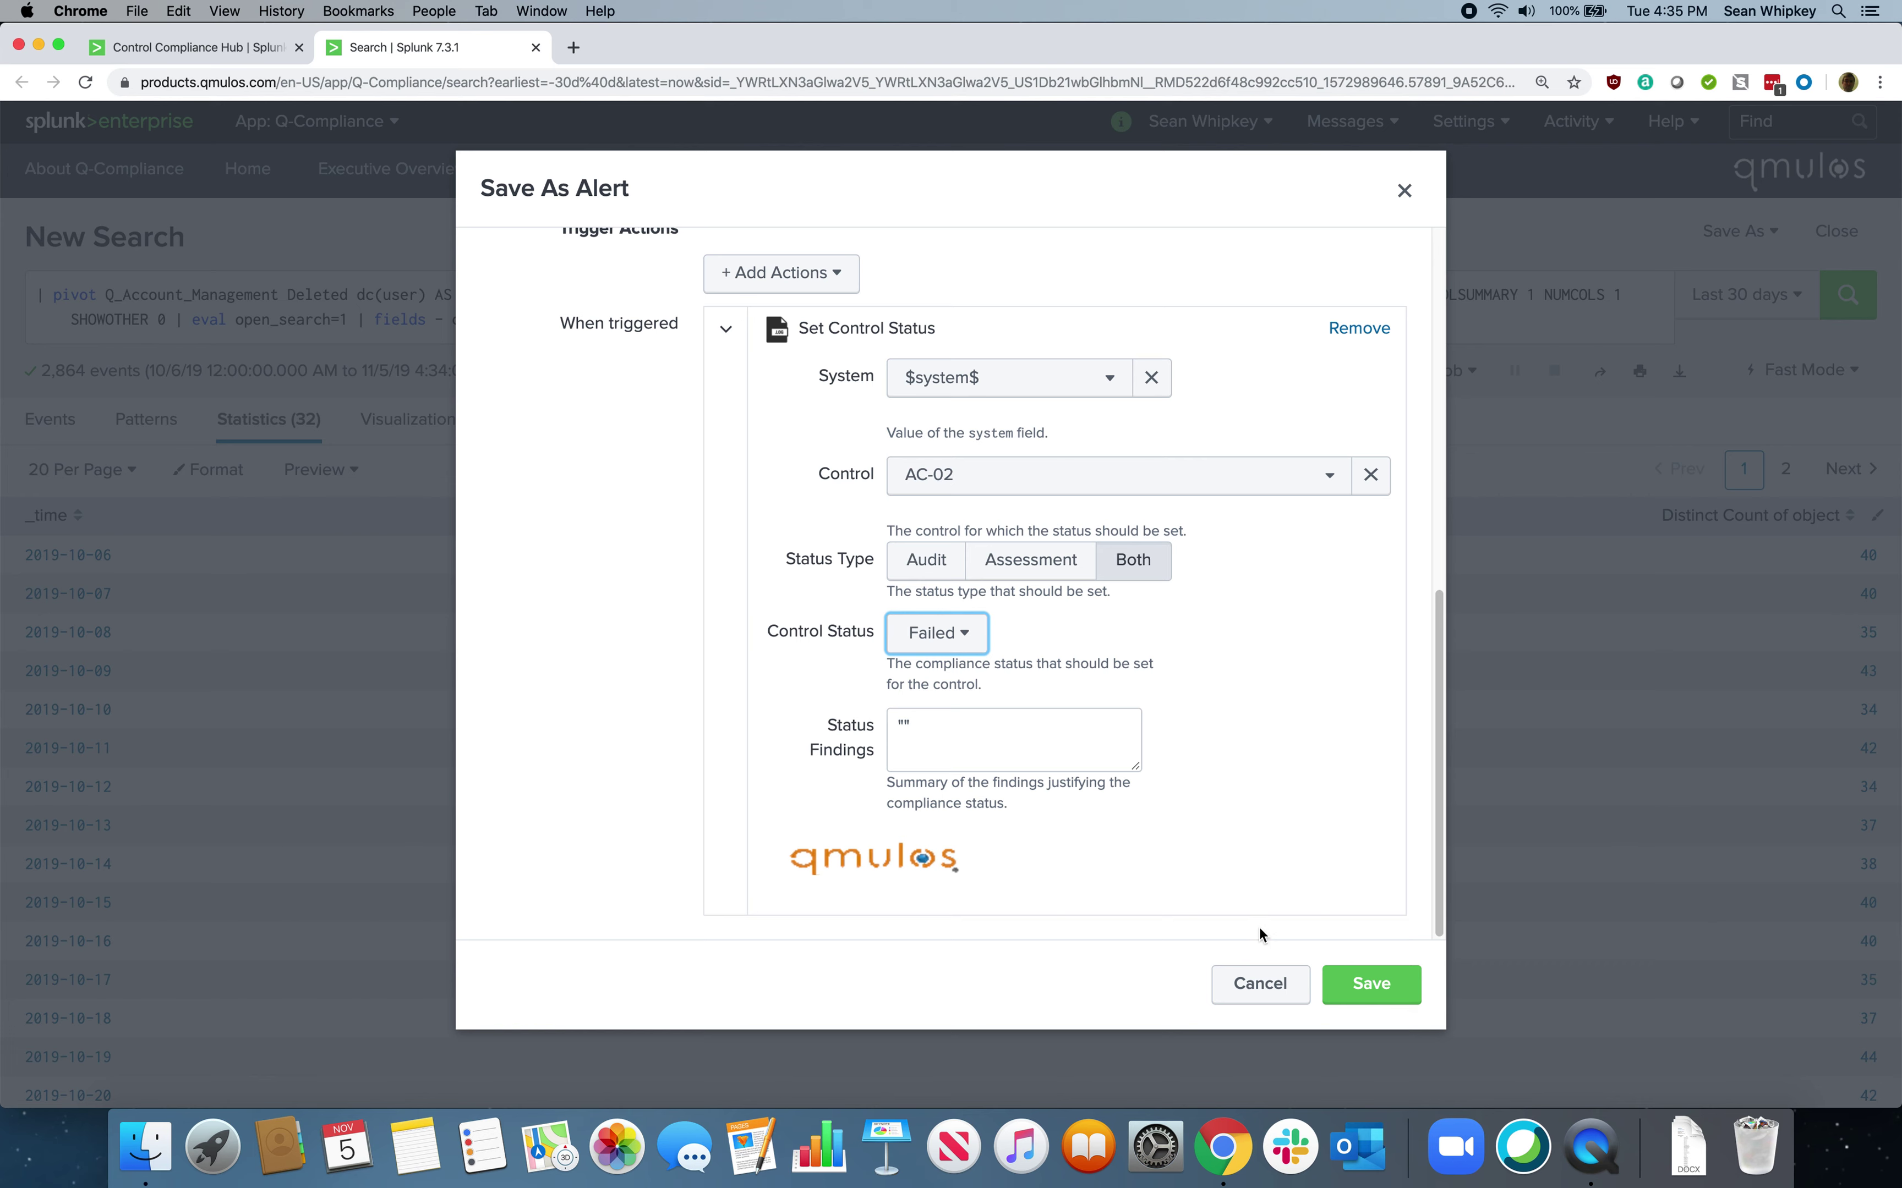
pyautogui.click(1278, 996)
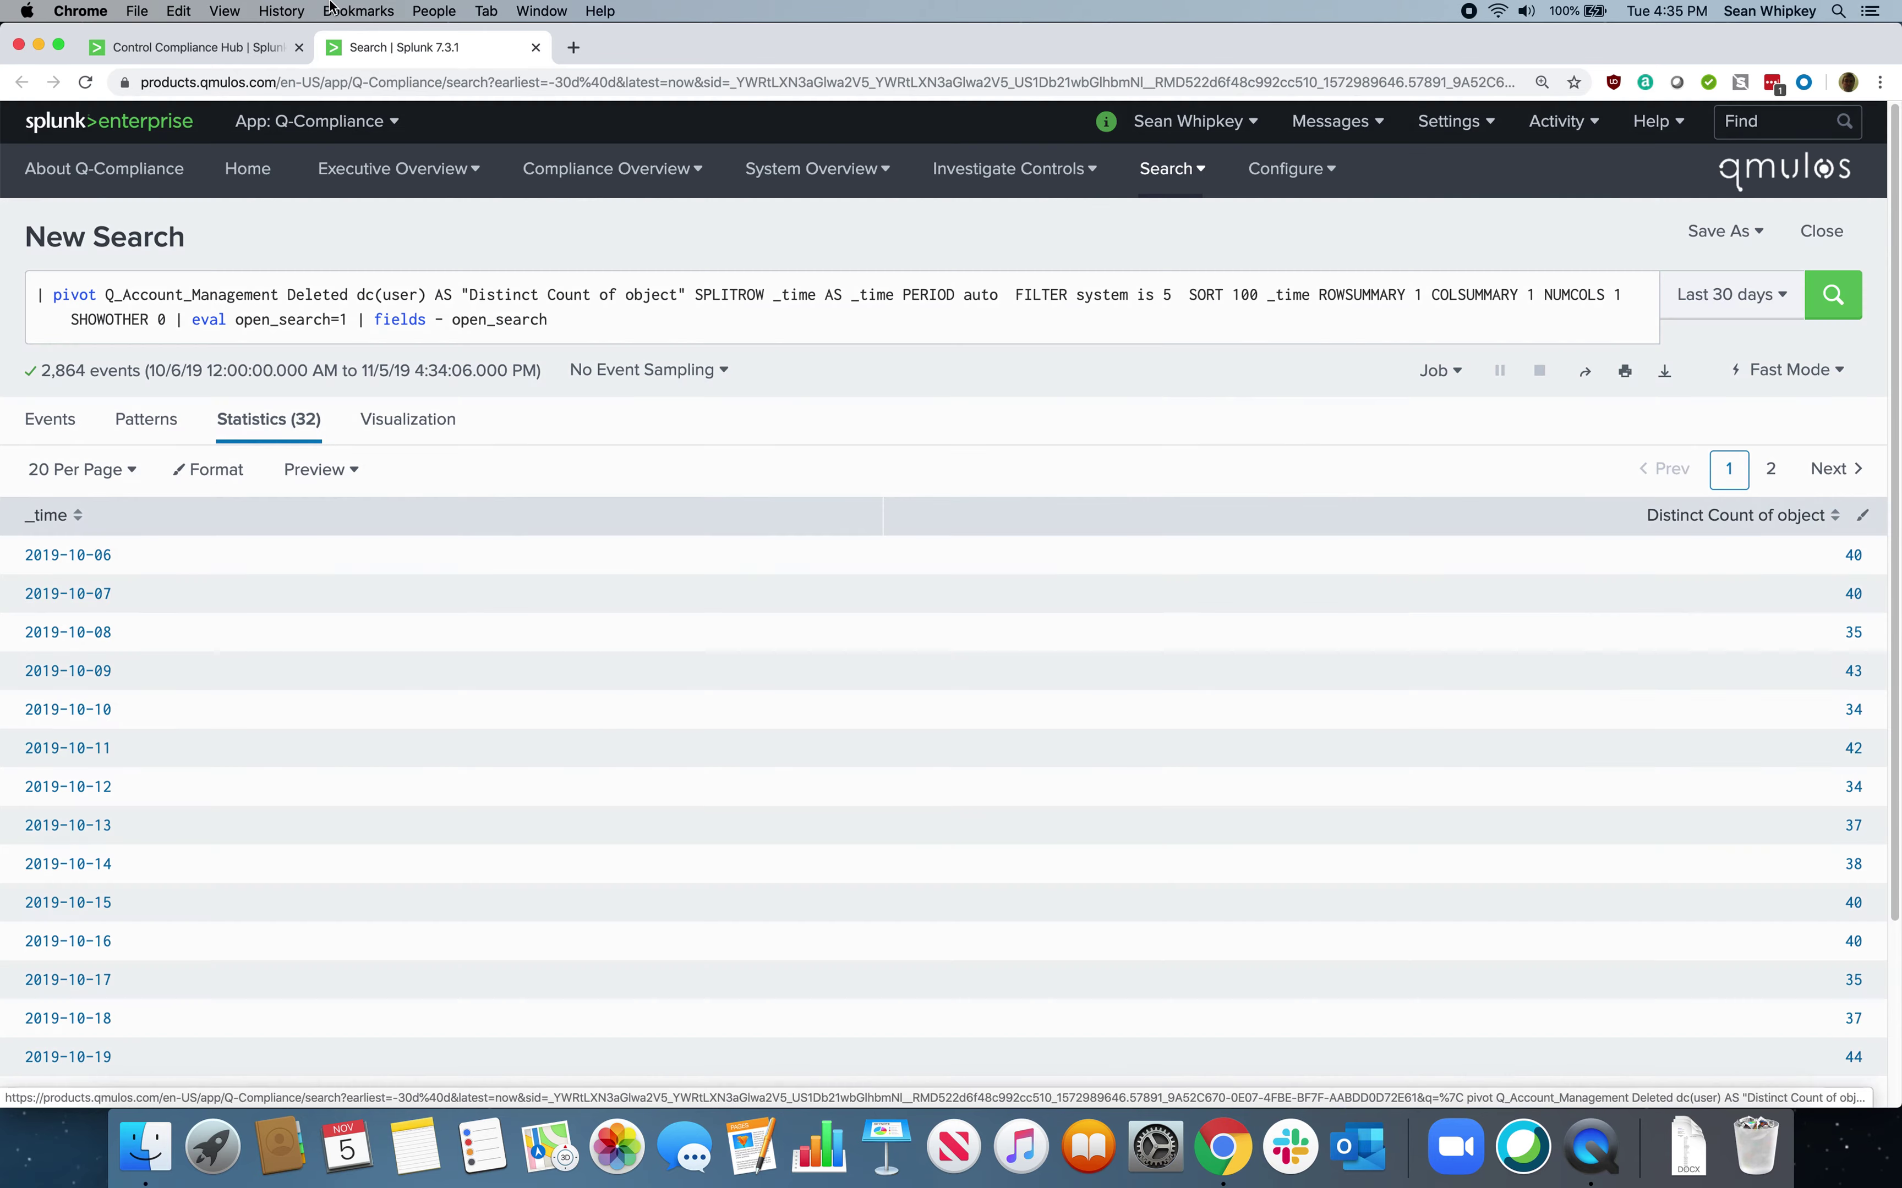
pyautogui.click(536, 47)
# Scroll through AC-02's Control Compliance Hub, then bring up the System Overview pages
pyautogui.scroll(-10, 720, 515)
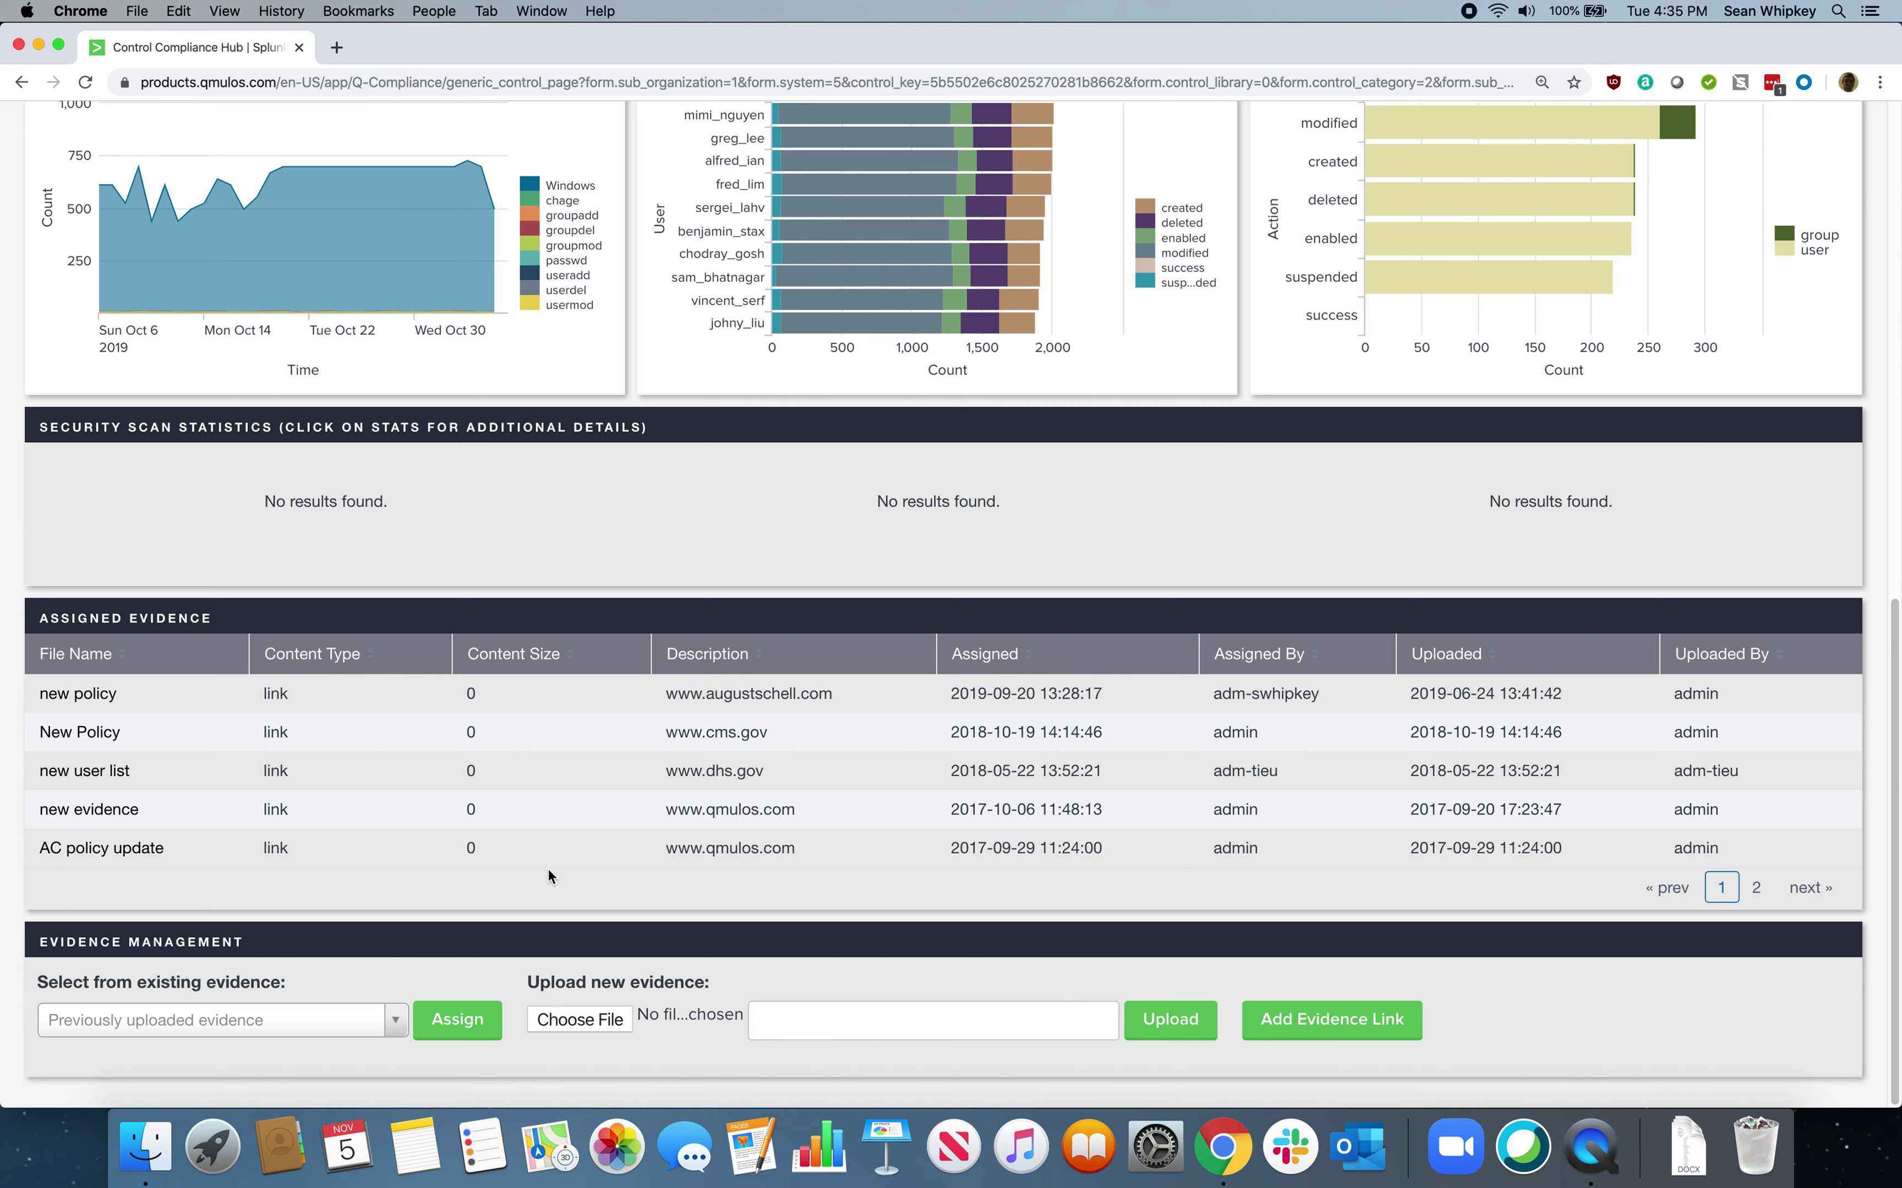
pyautogui.scroll(12, 549, 868)
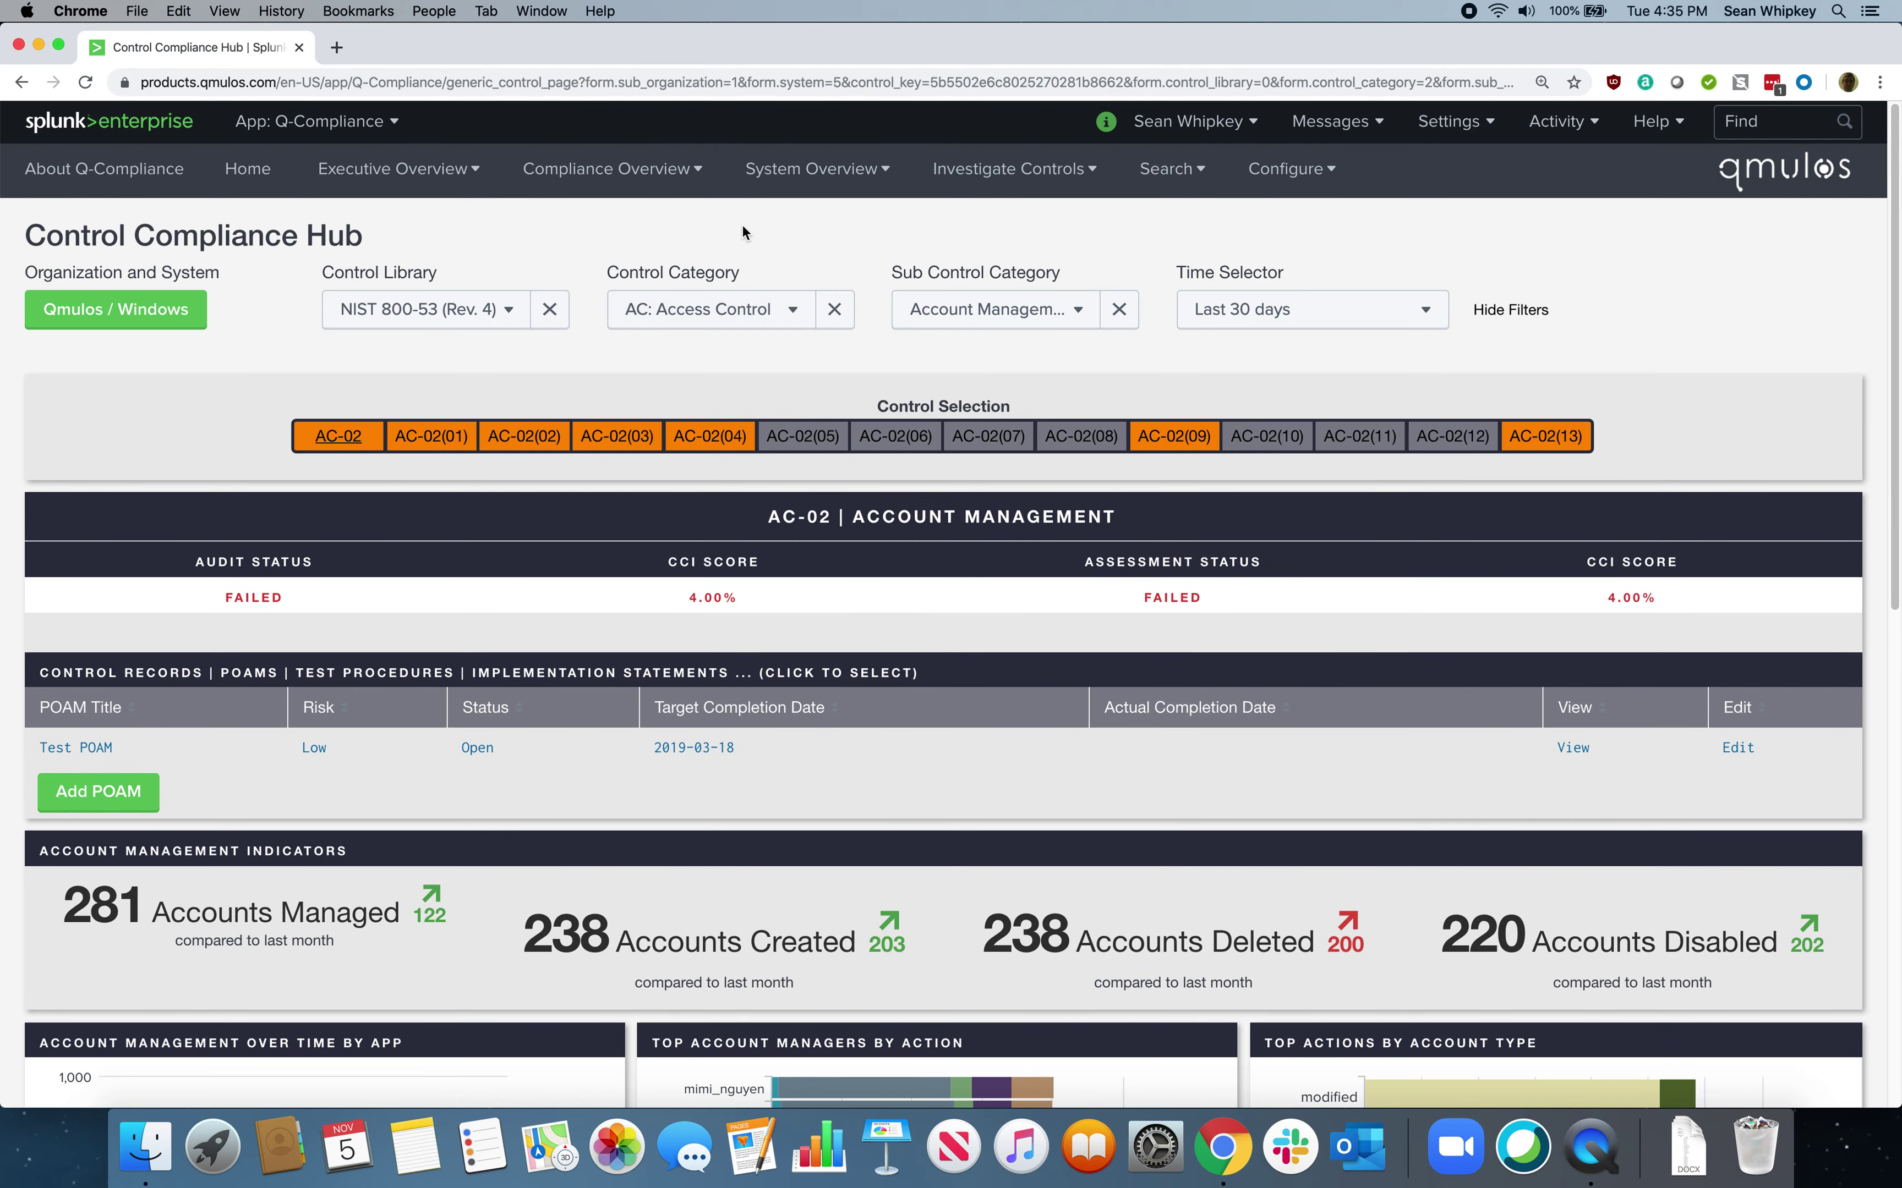
pyautogui.click(813, 169)
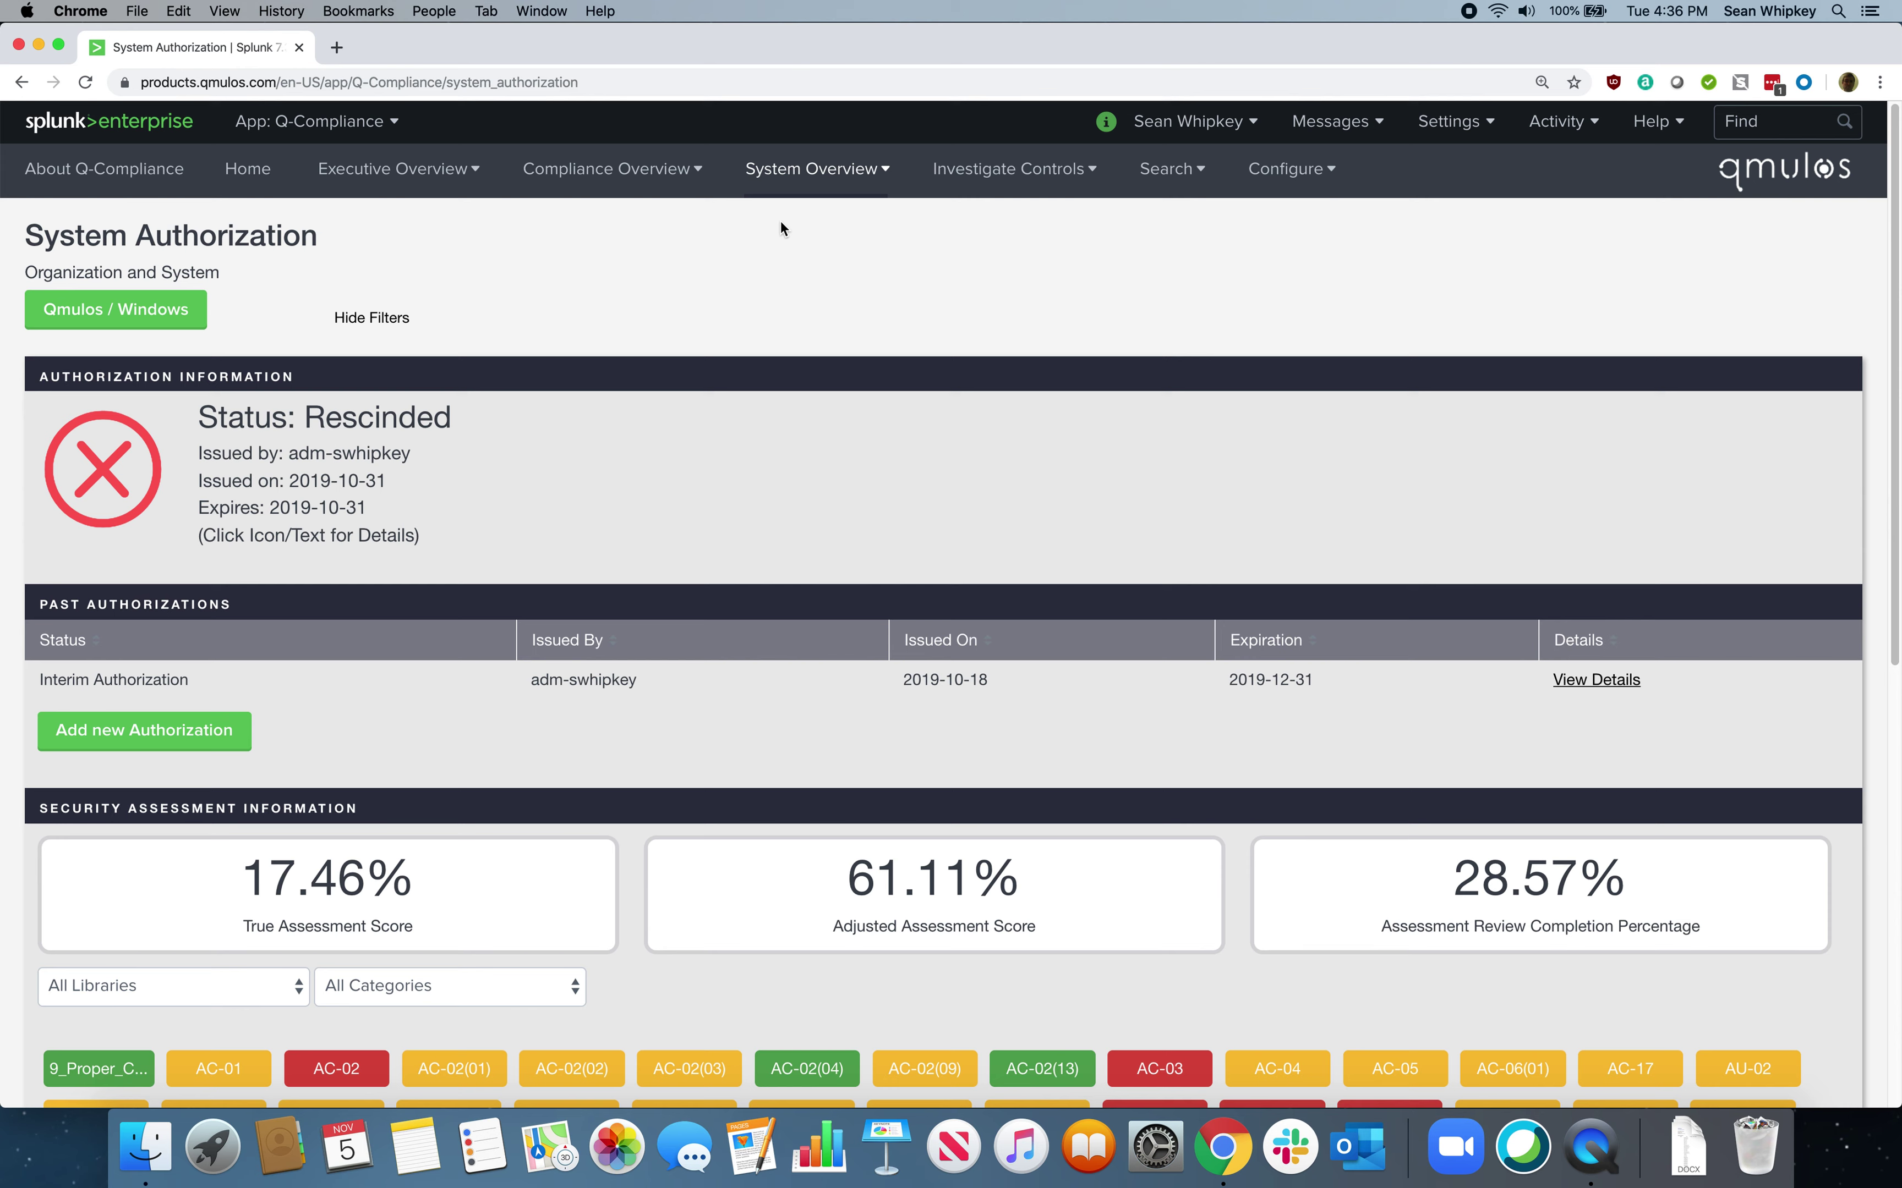
pyautogui.click(868, 169)
# Review the System Continuous Monitoring tiles down to AC-02, then open the System Actions Page
pyautogui.click(813, 264)
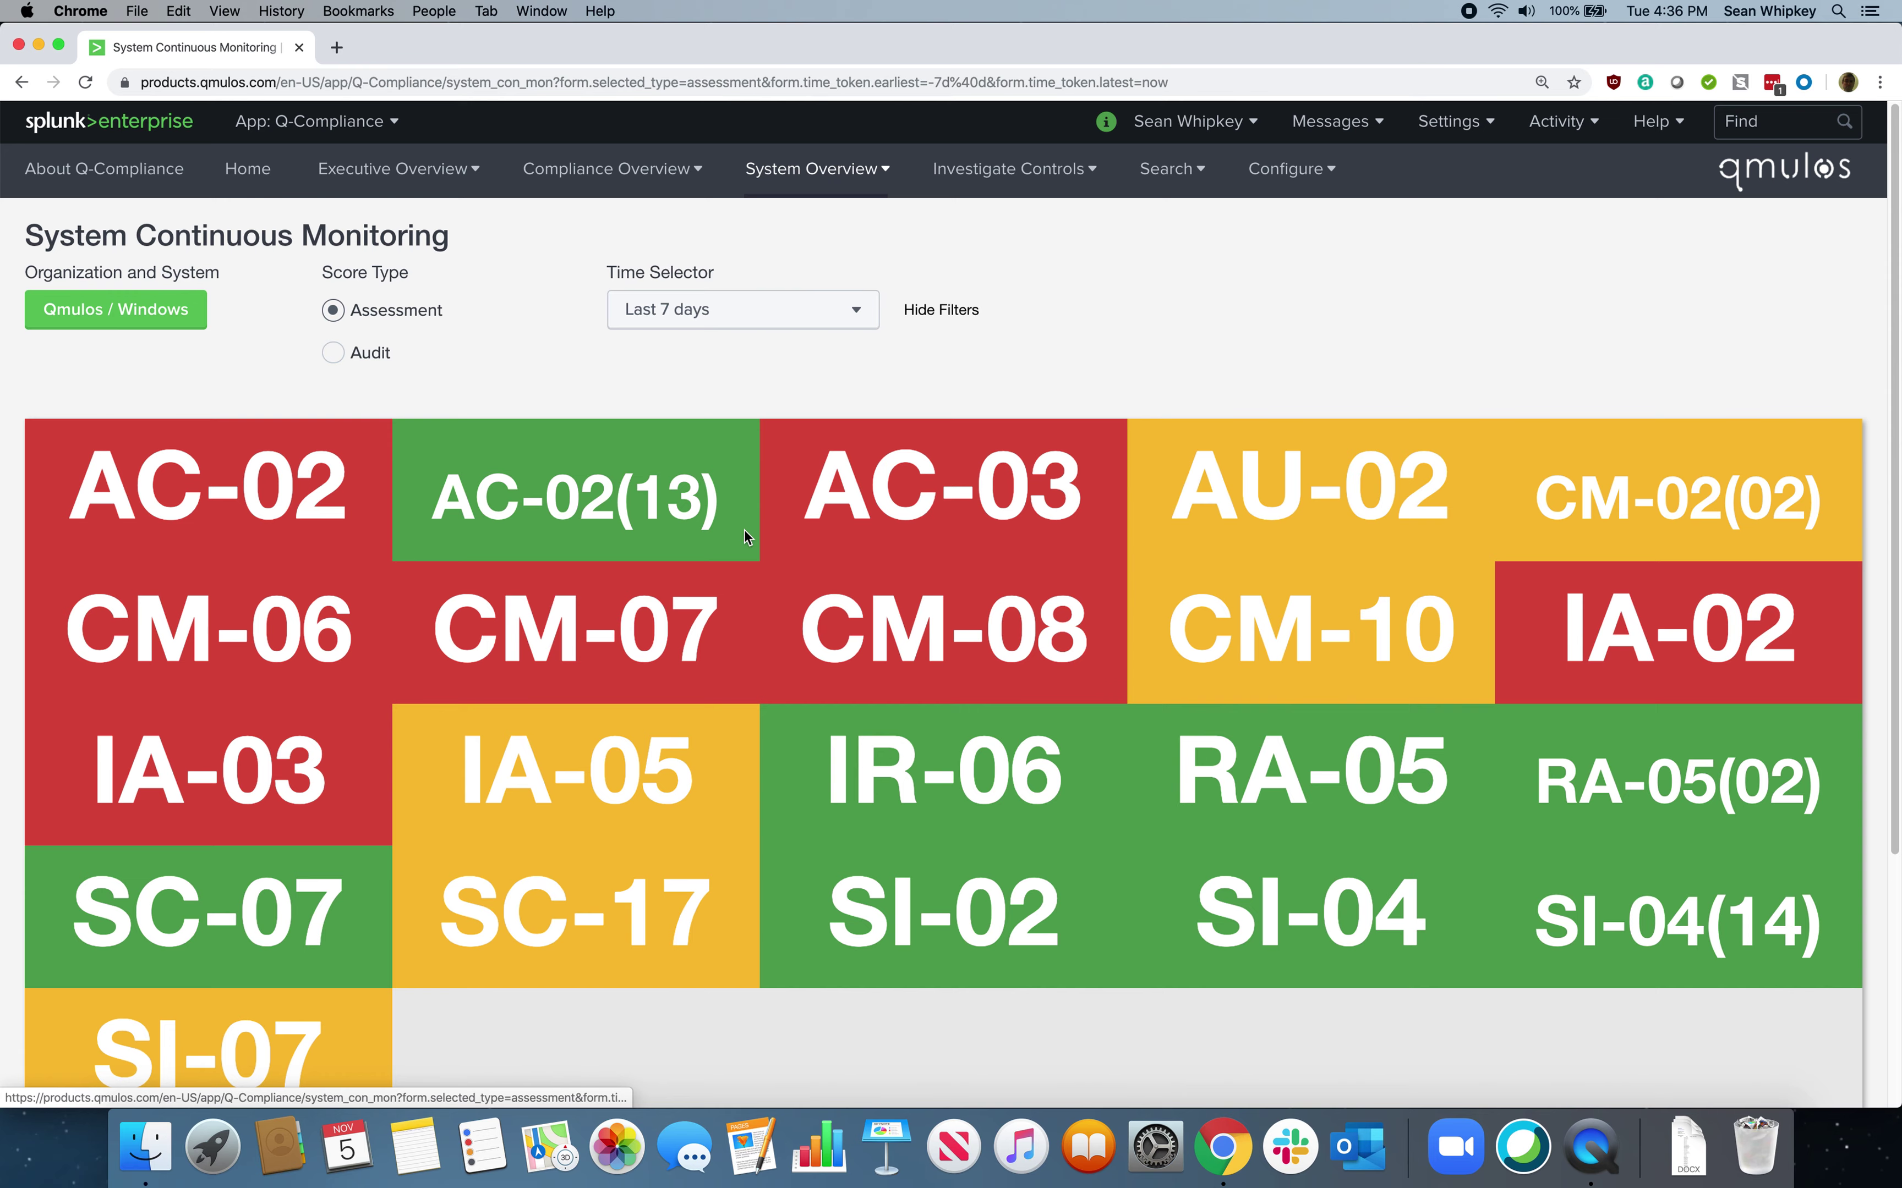
pyautogui.scroll(-10, 755, 529)
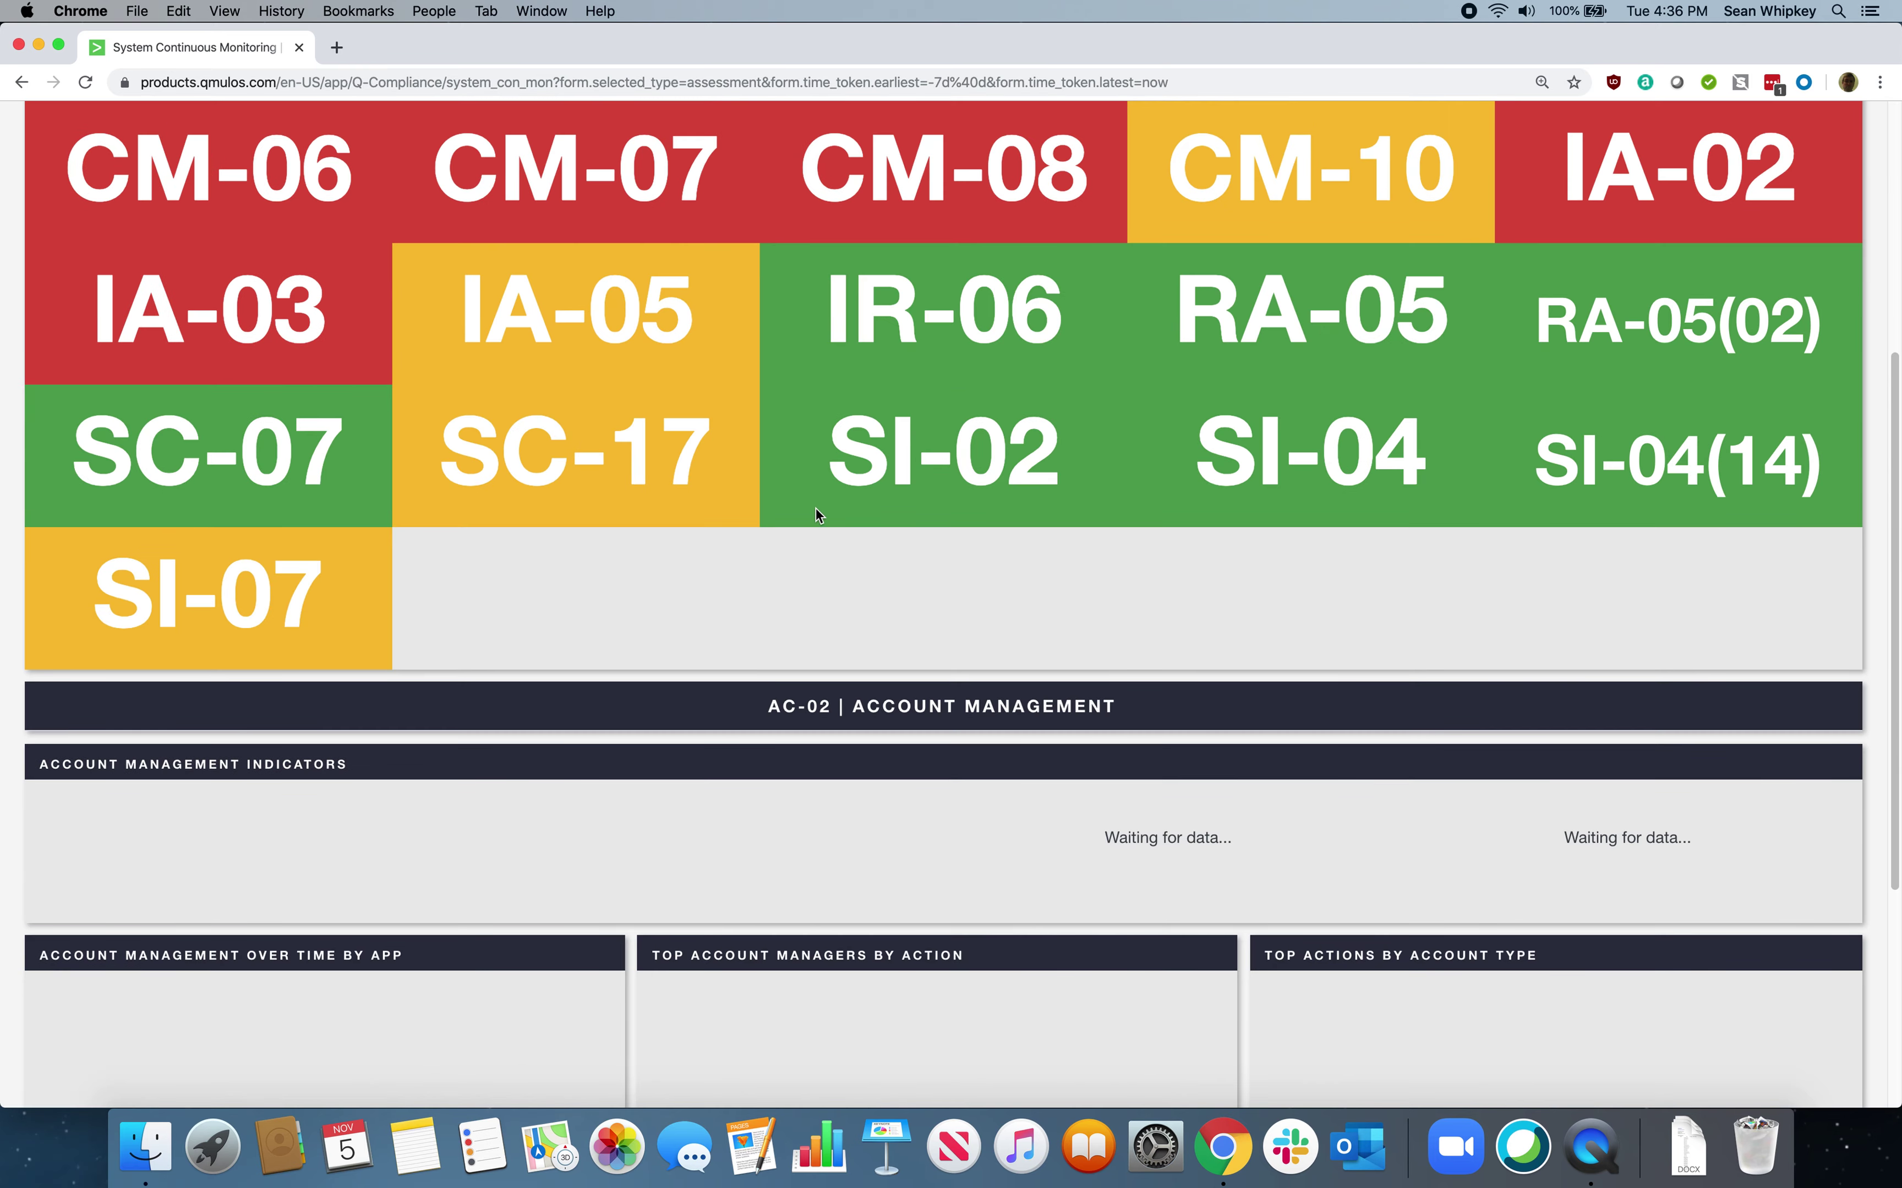
pyautogui.scroll(-6, 816, 510)
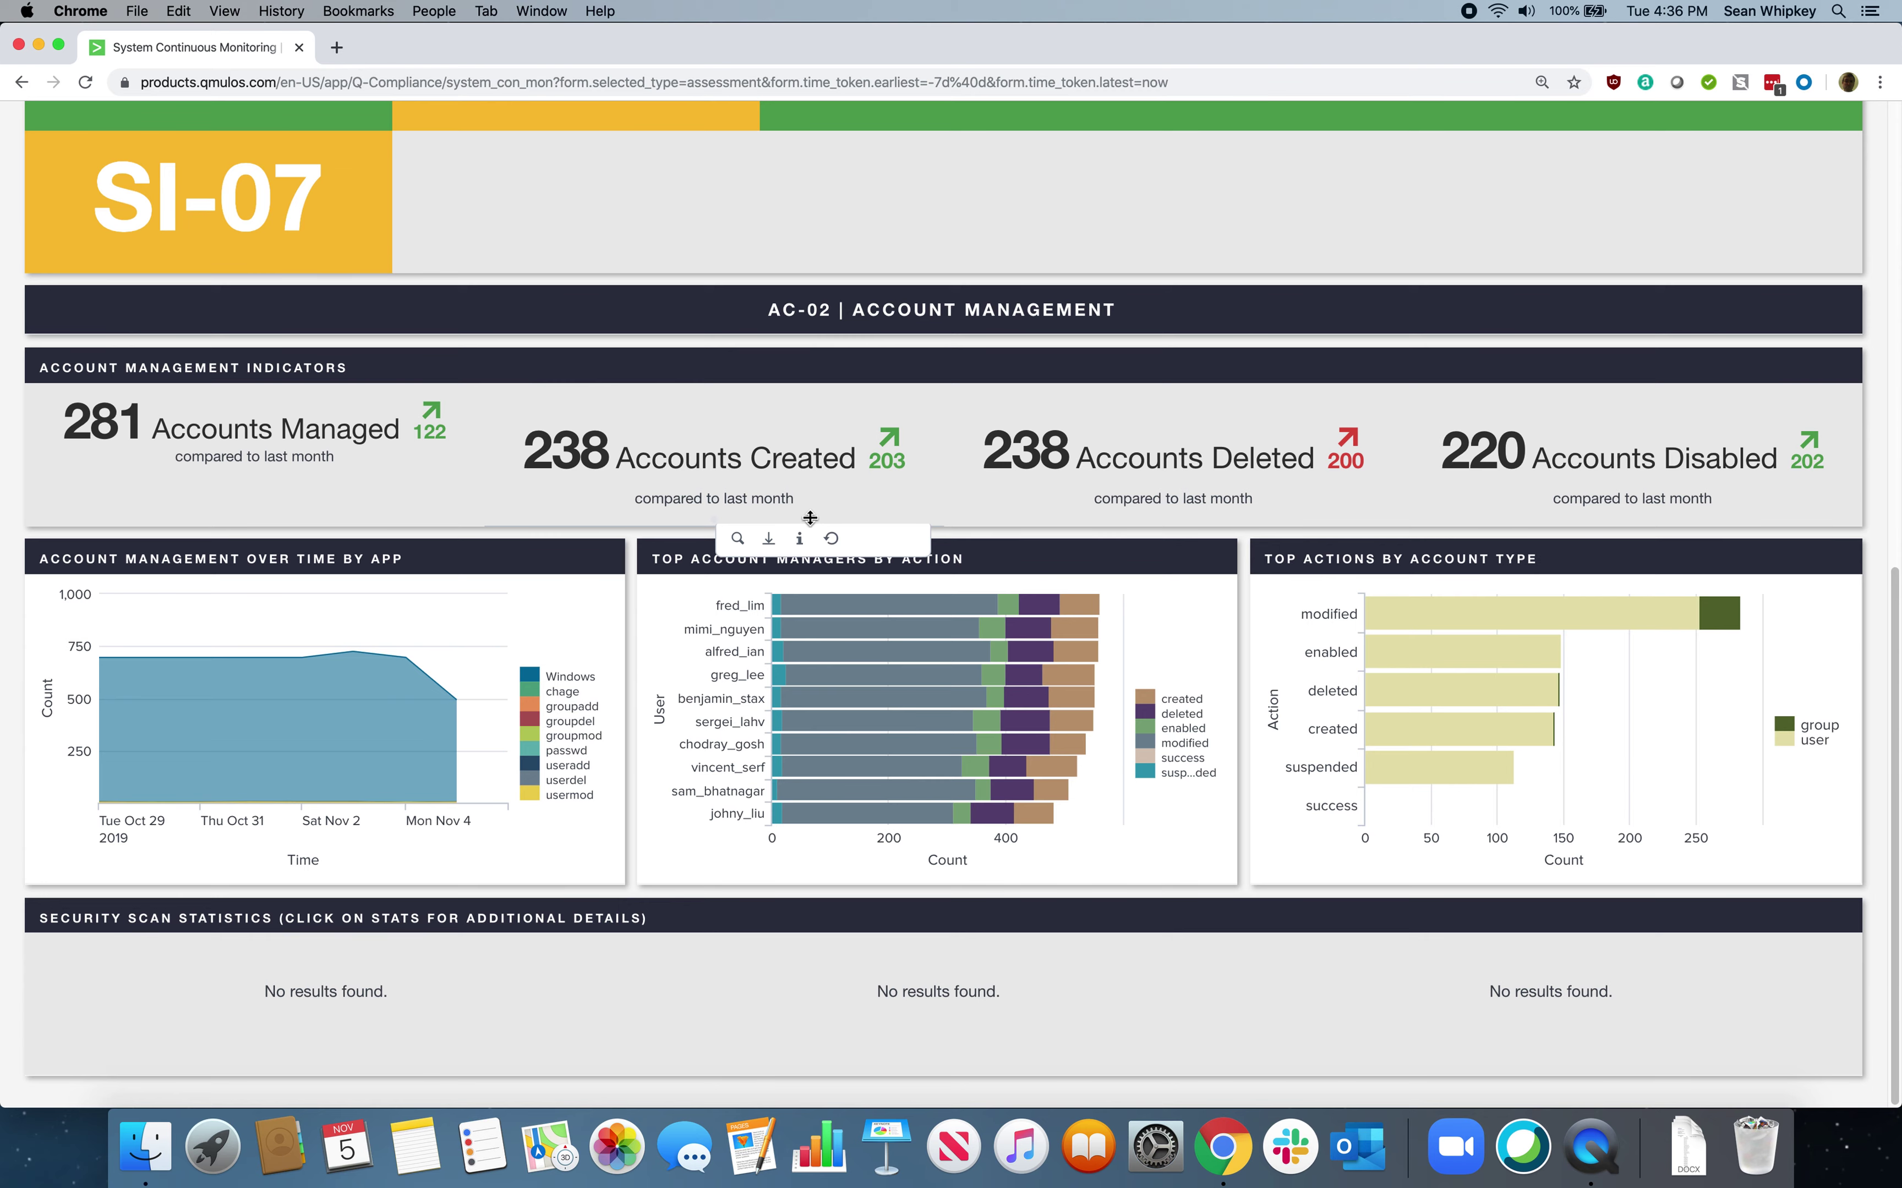
pyautogui.scroll(15, 810, 518)
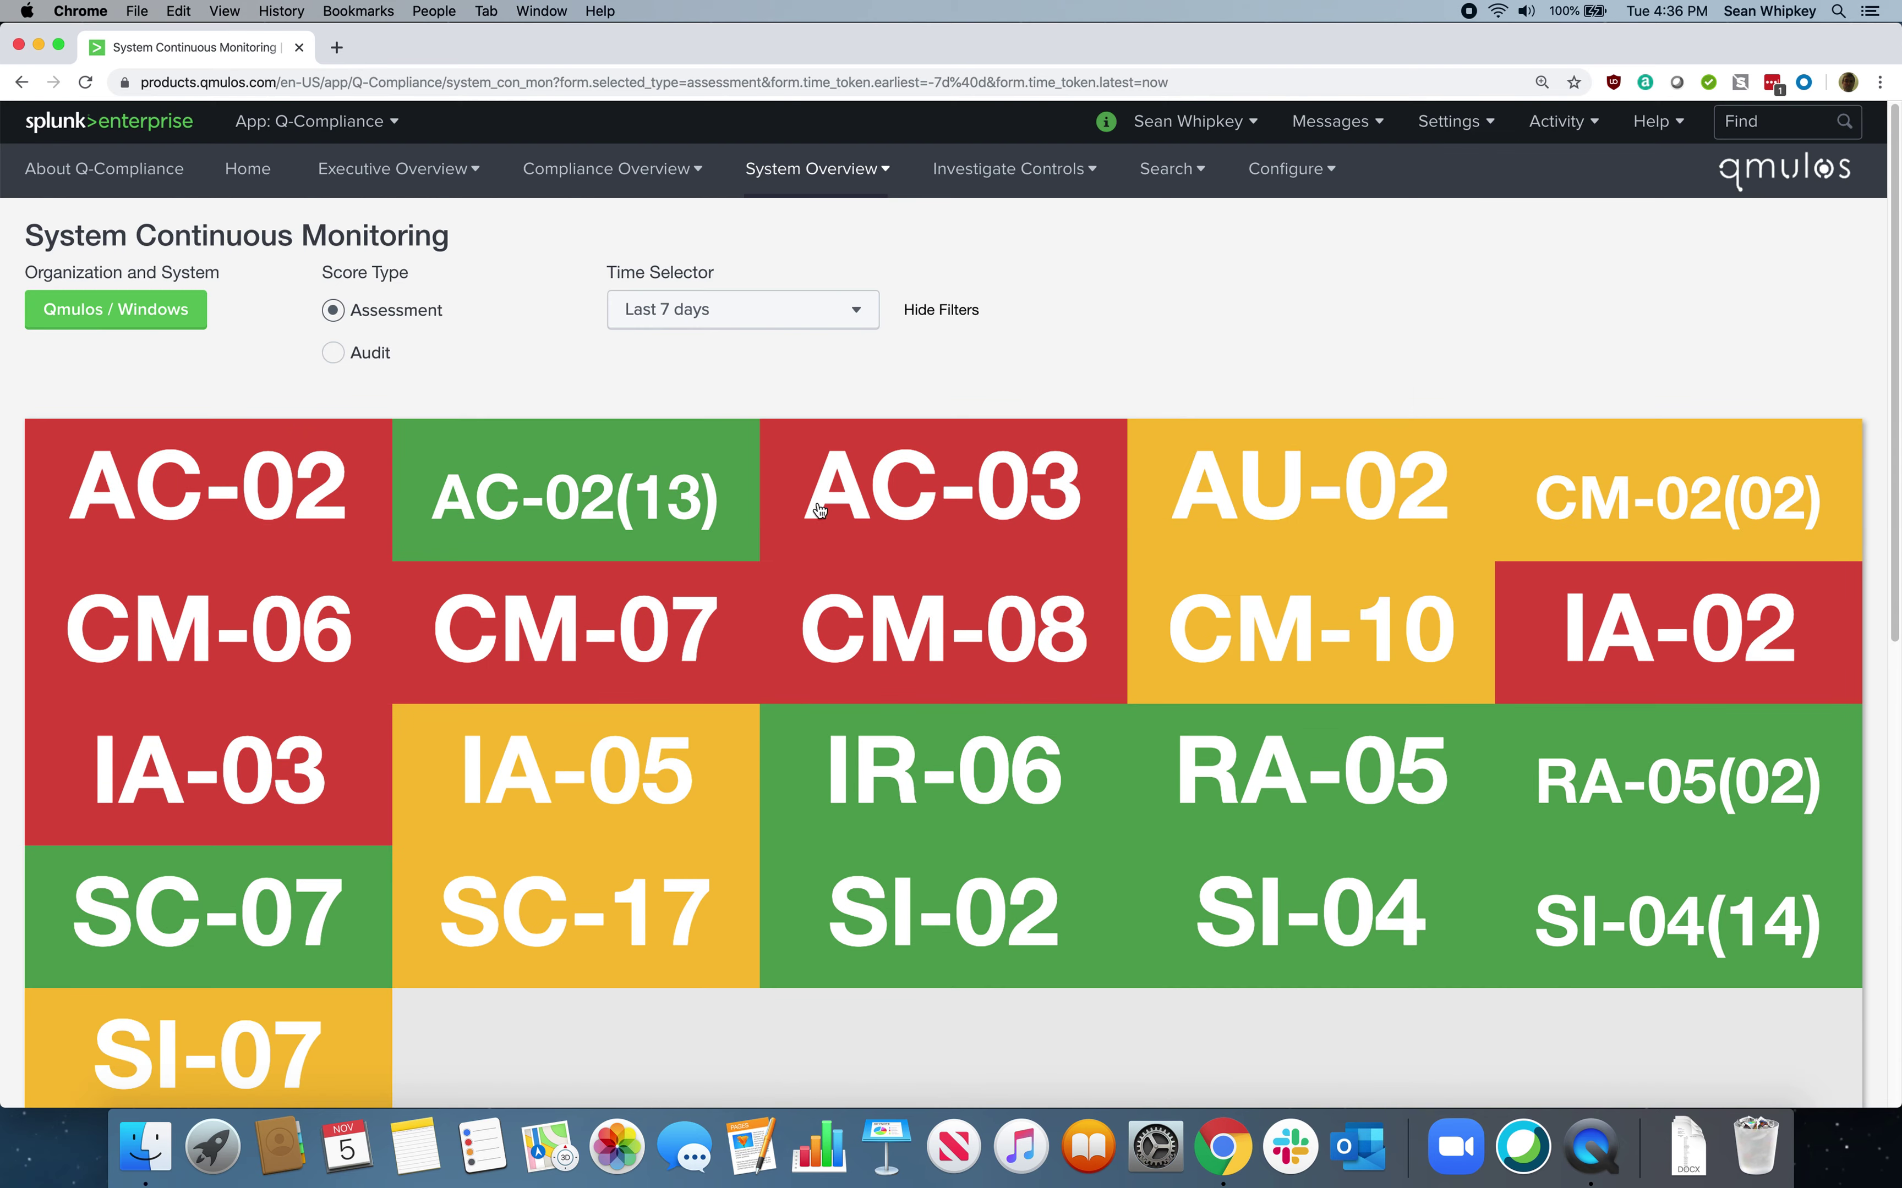
pyautogui.click(887, 173)
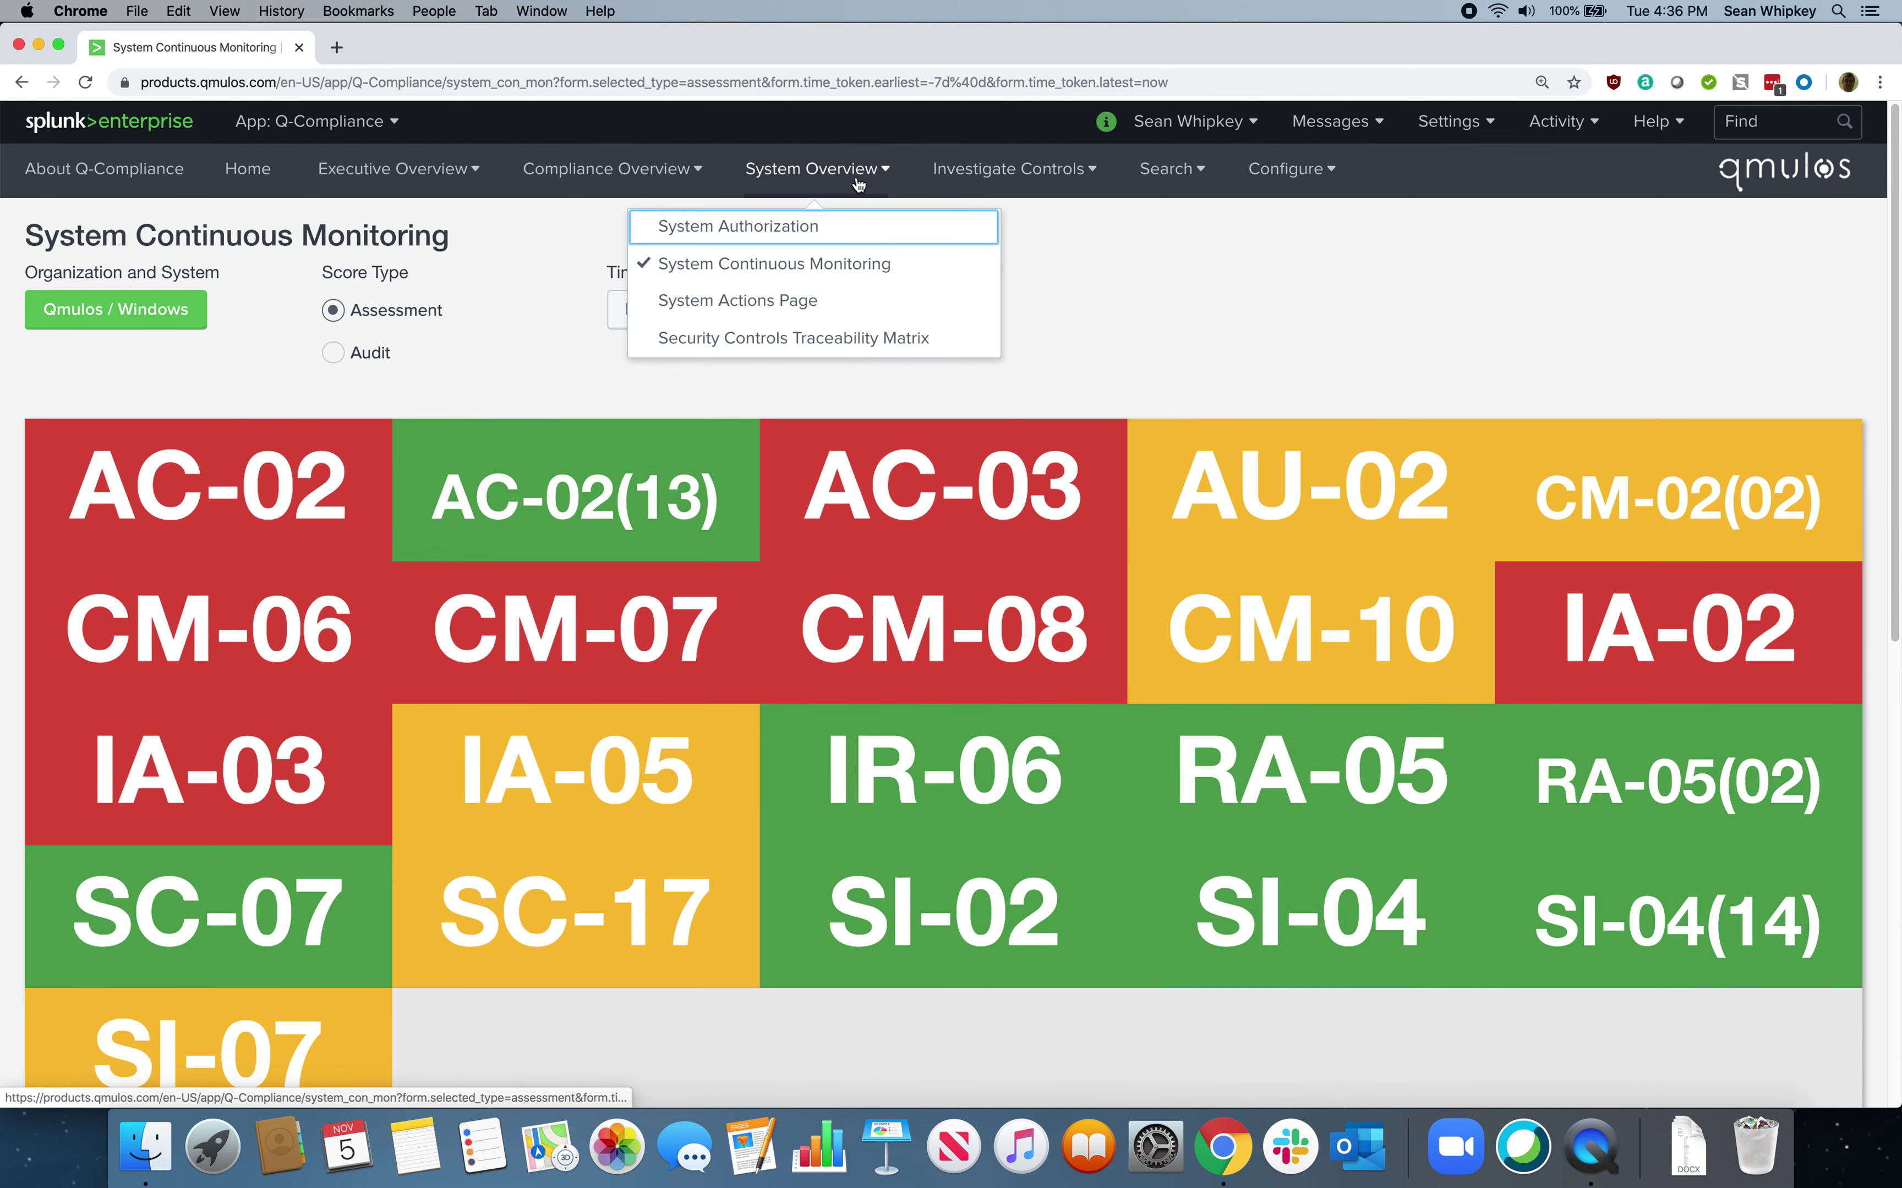
pyautogui.click(798, 303)
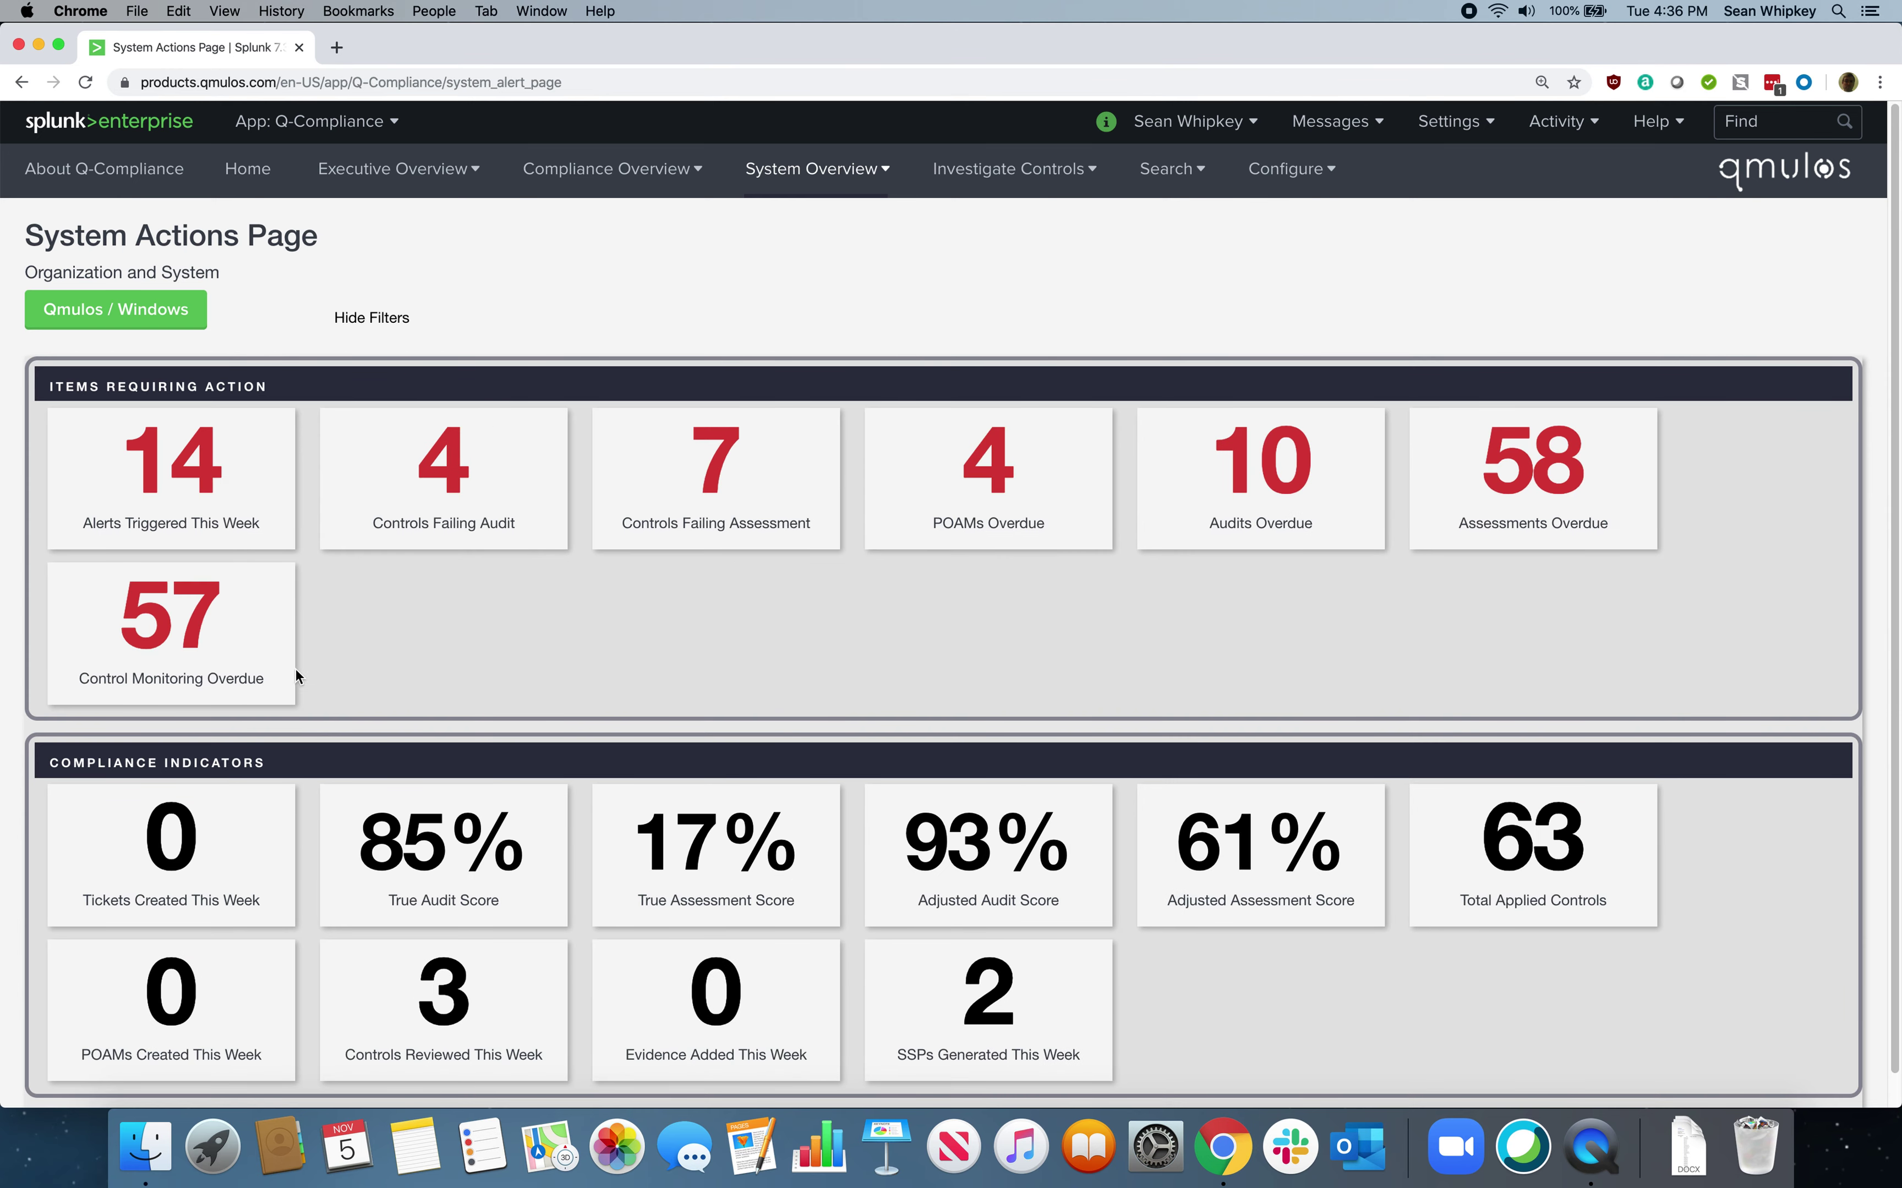
# Drill into this week's triggered alerts, then list the past SSP reports
pyautogui.click(227, 477)
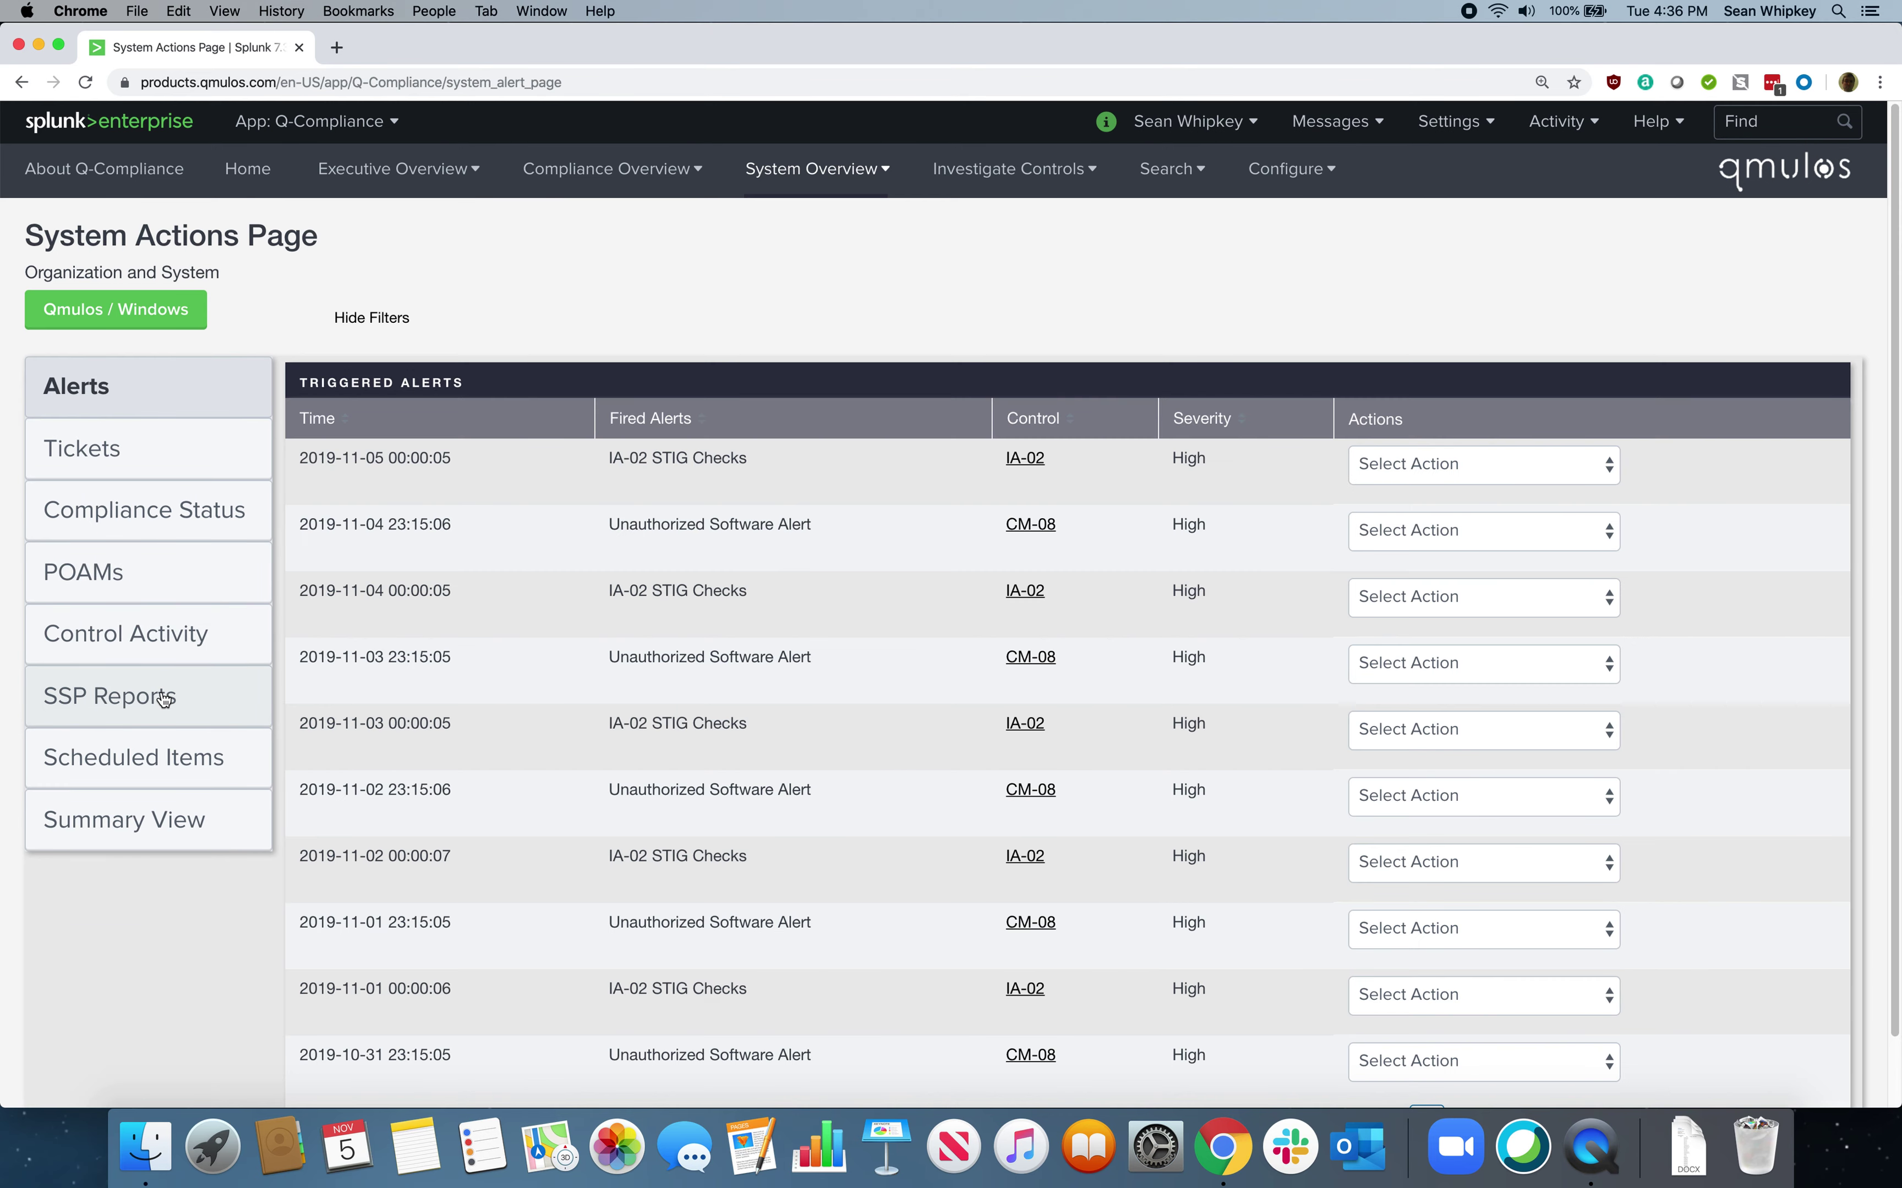
pyautogui.click(164, 699)
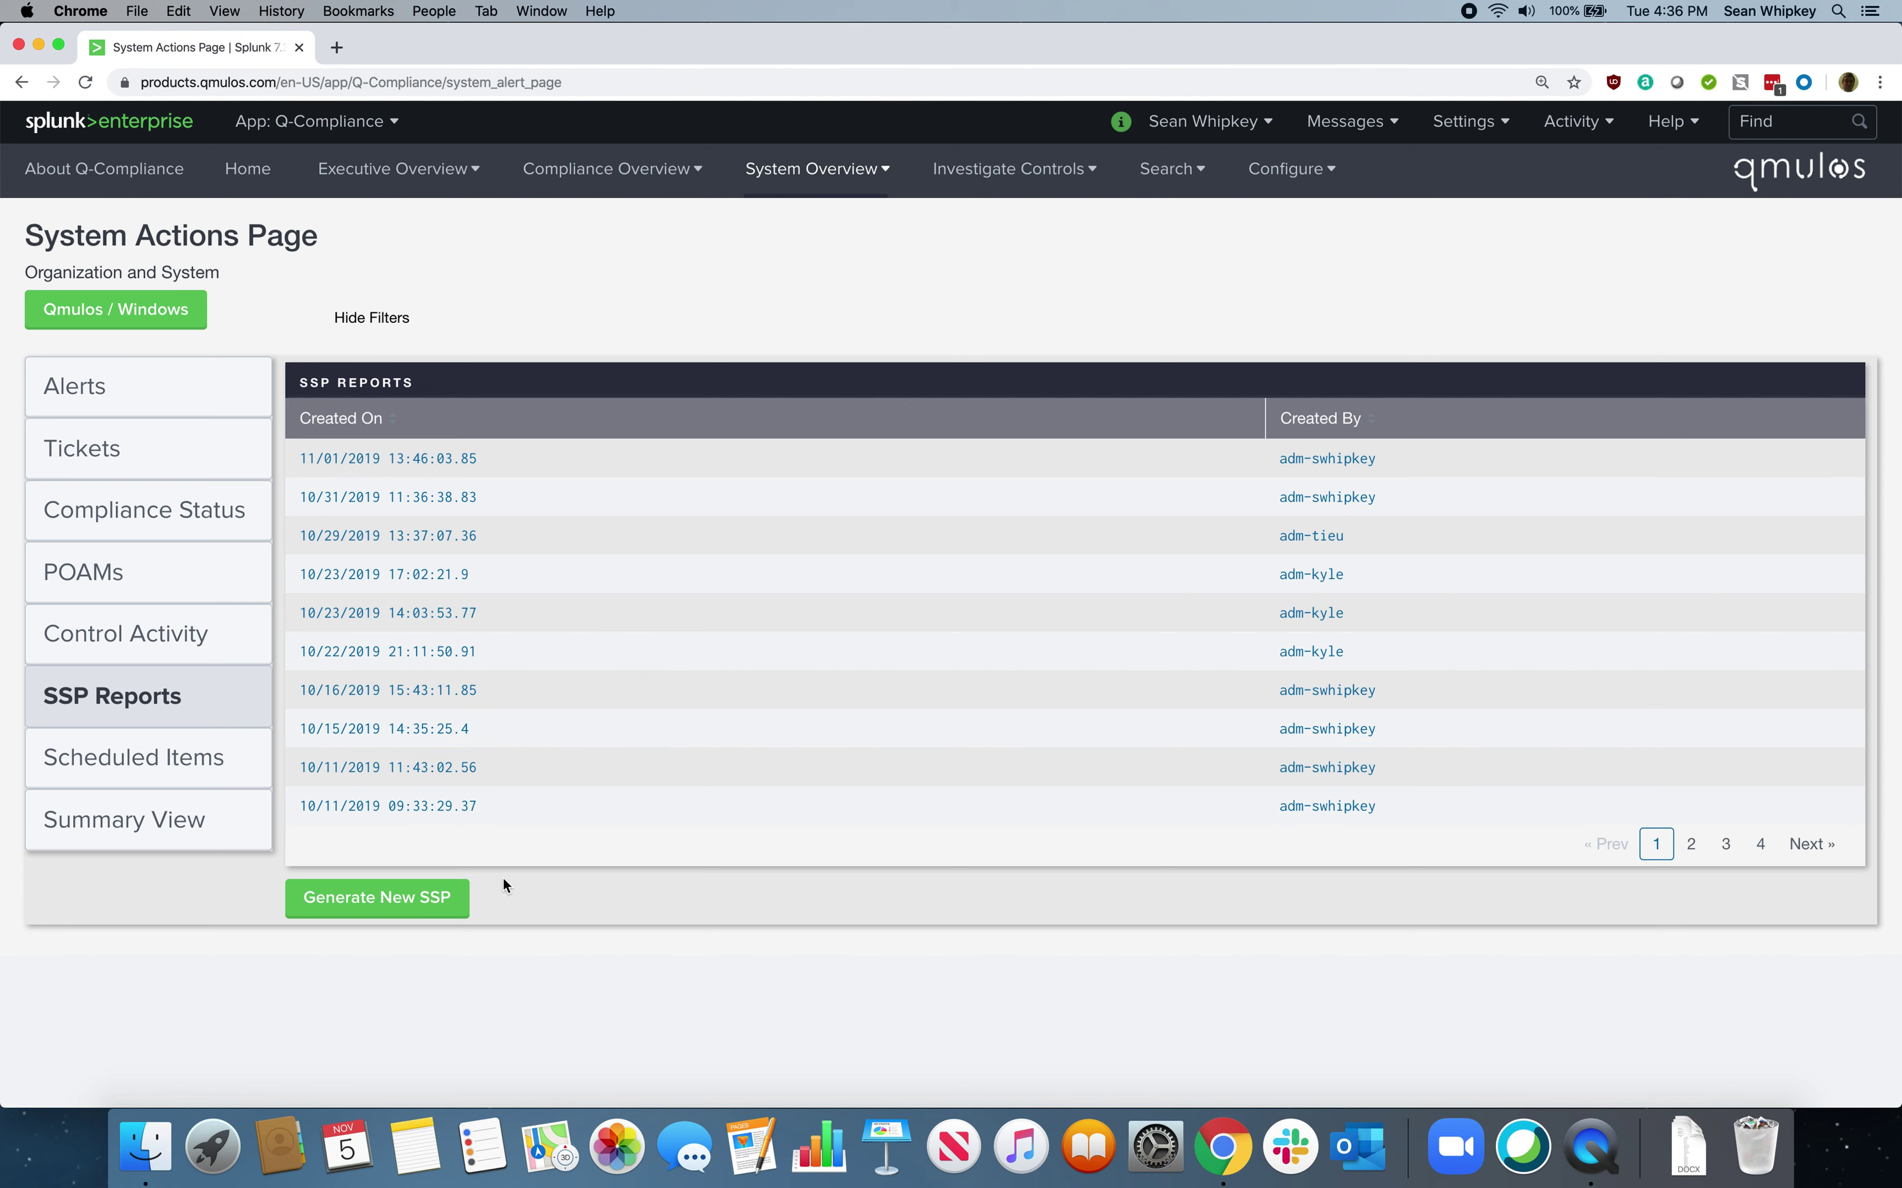
# Generate a new SSP report, then switch to the Security Controls Traceability Matrix
pyautogui.click(400, 904)
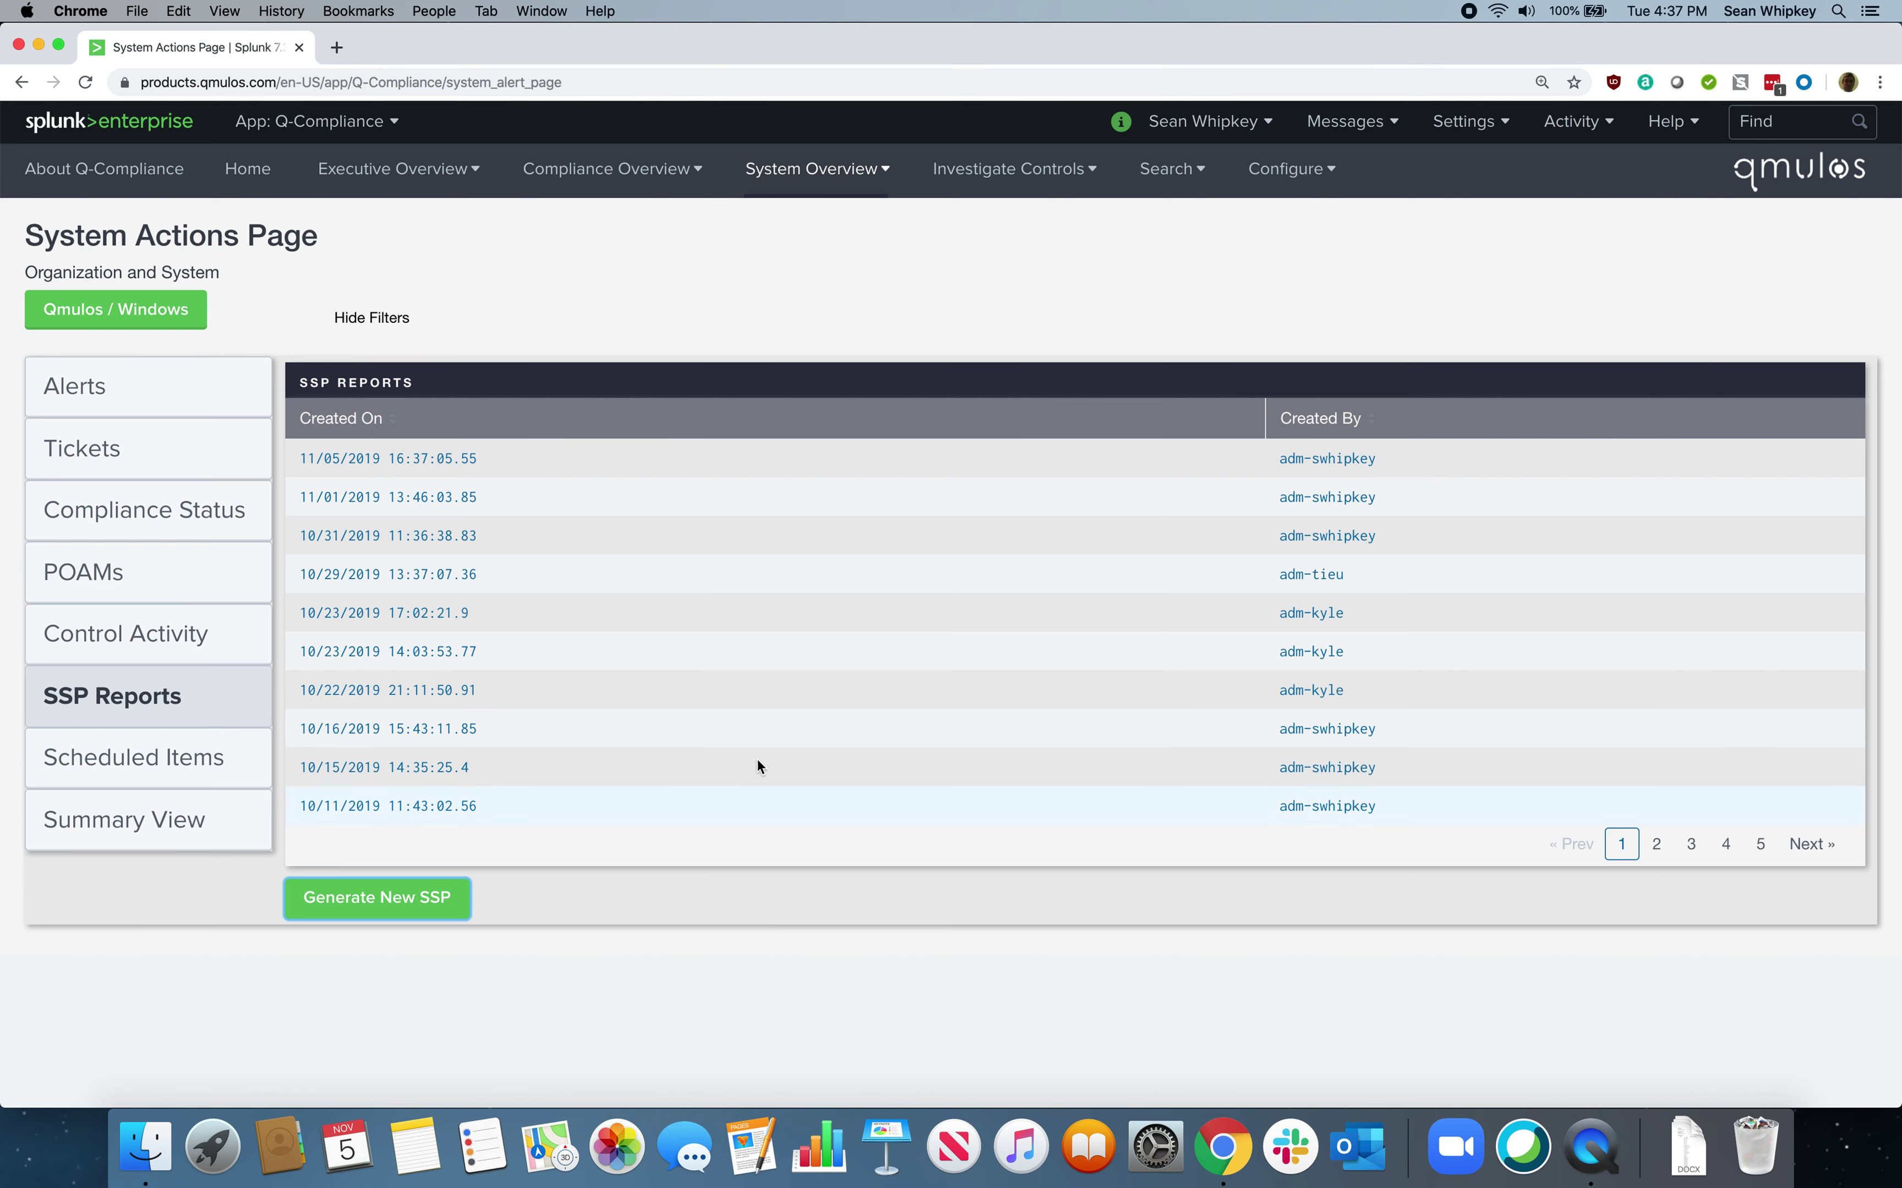
pyautogui.click(801, 167)
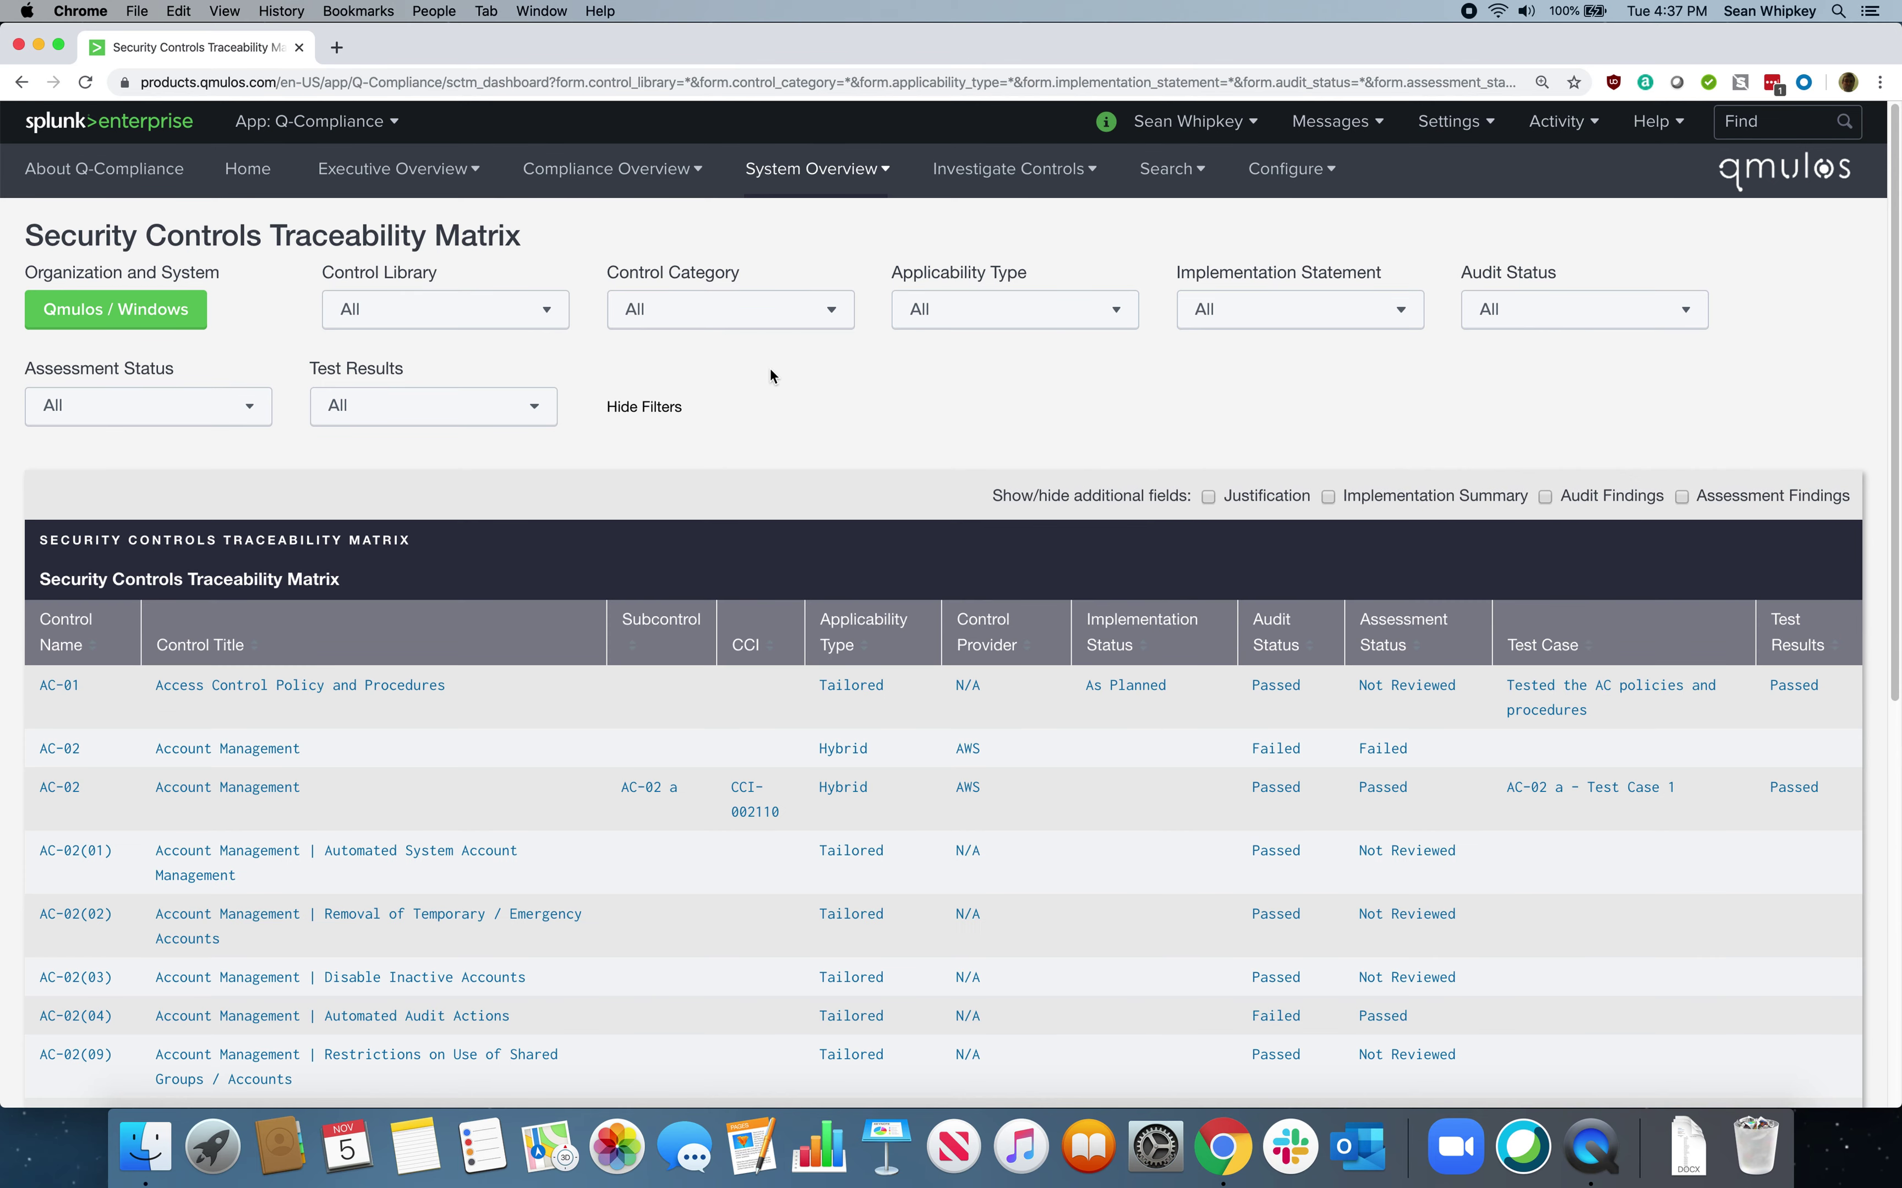
pyautogui.scroll(-5, 770, 374)
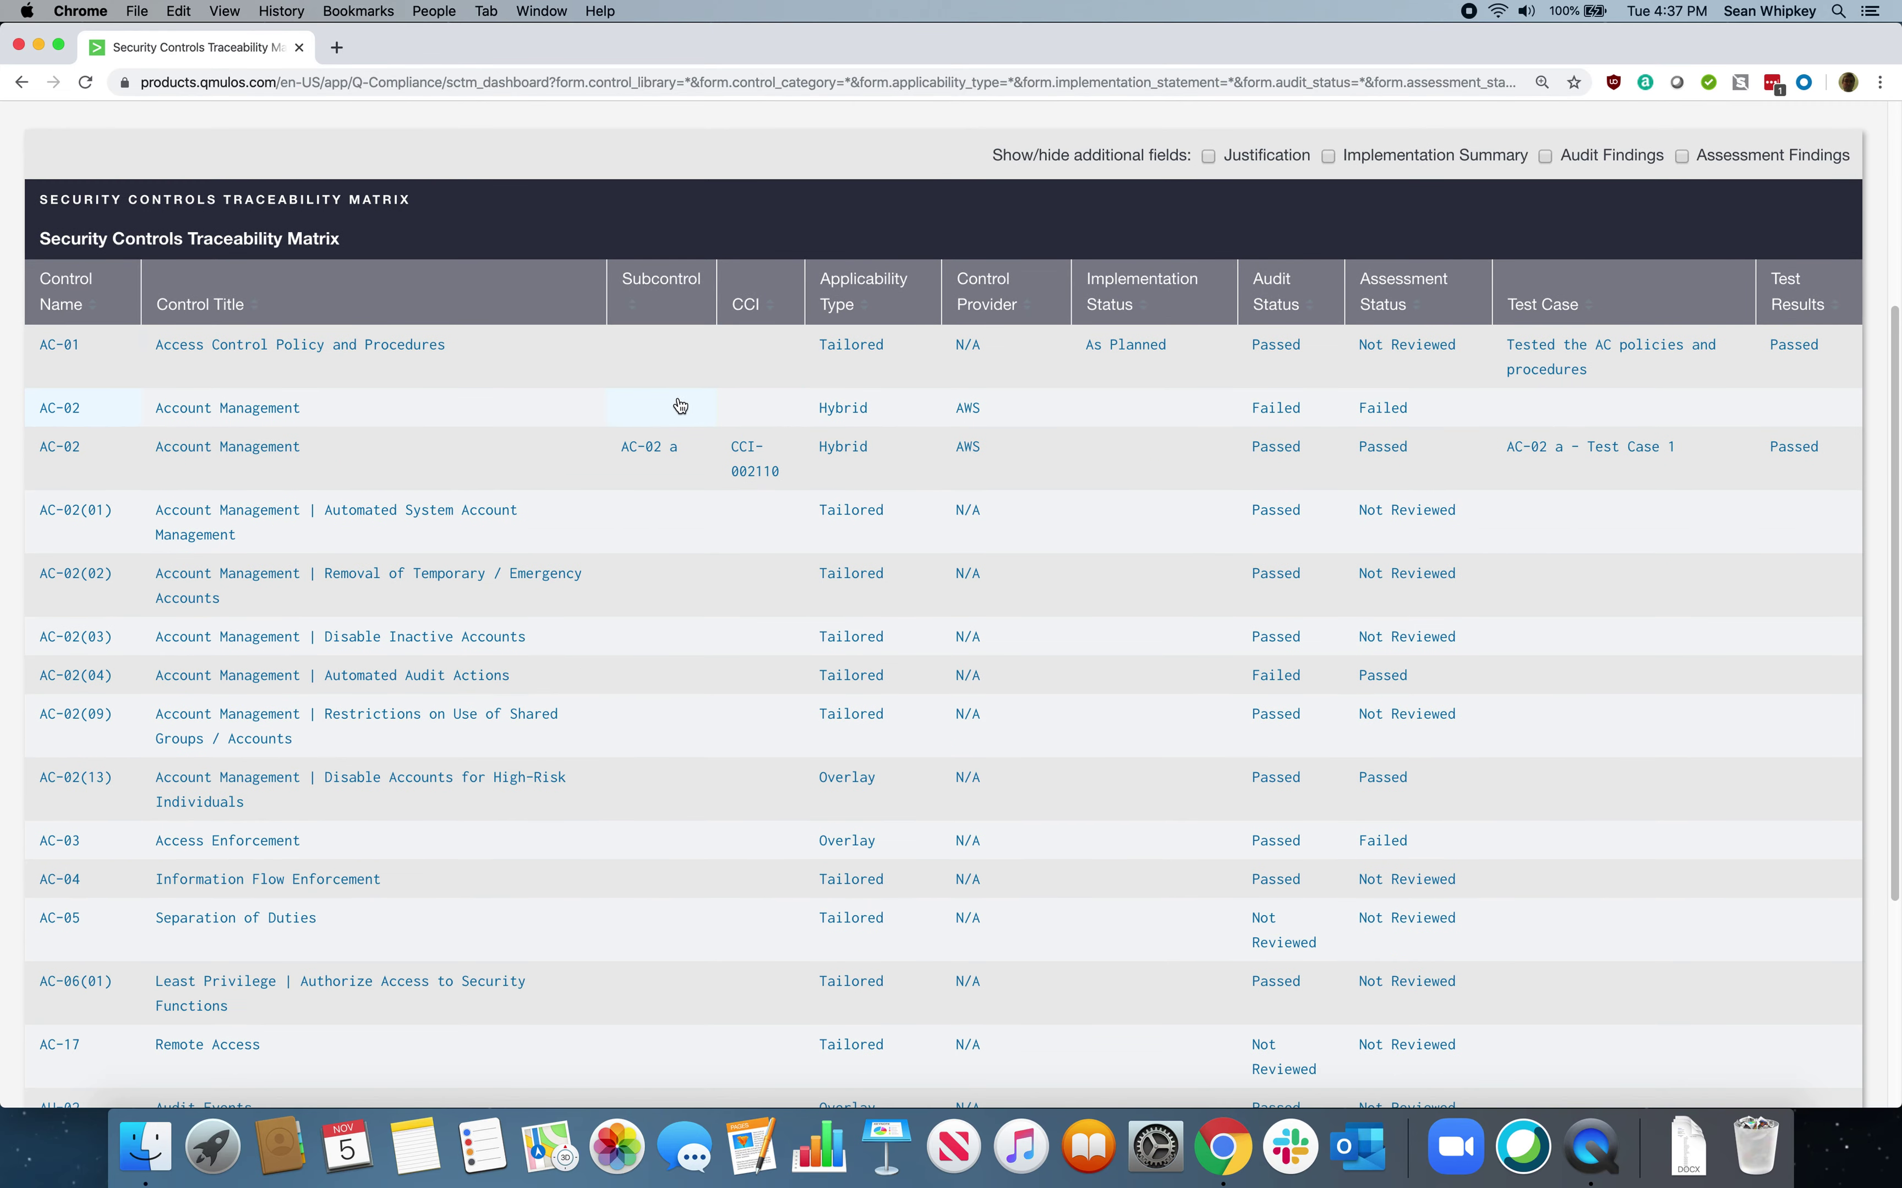
pyautogui.scroll(-5, 674, 406)
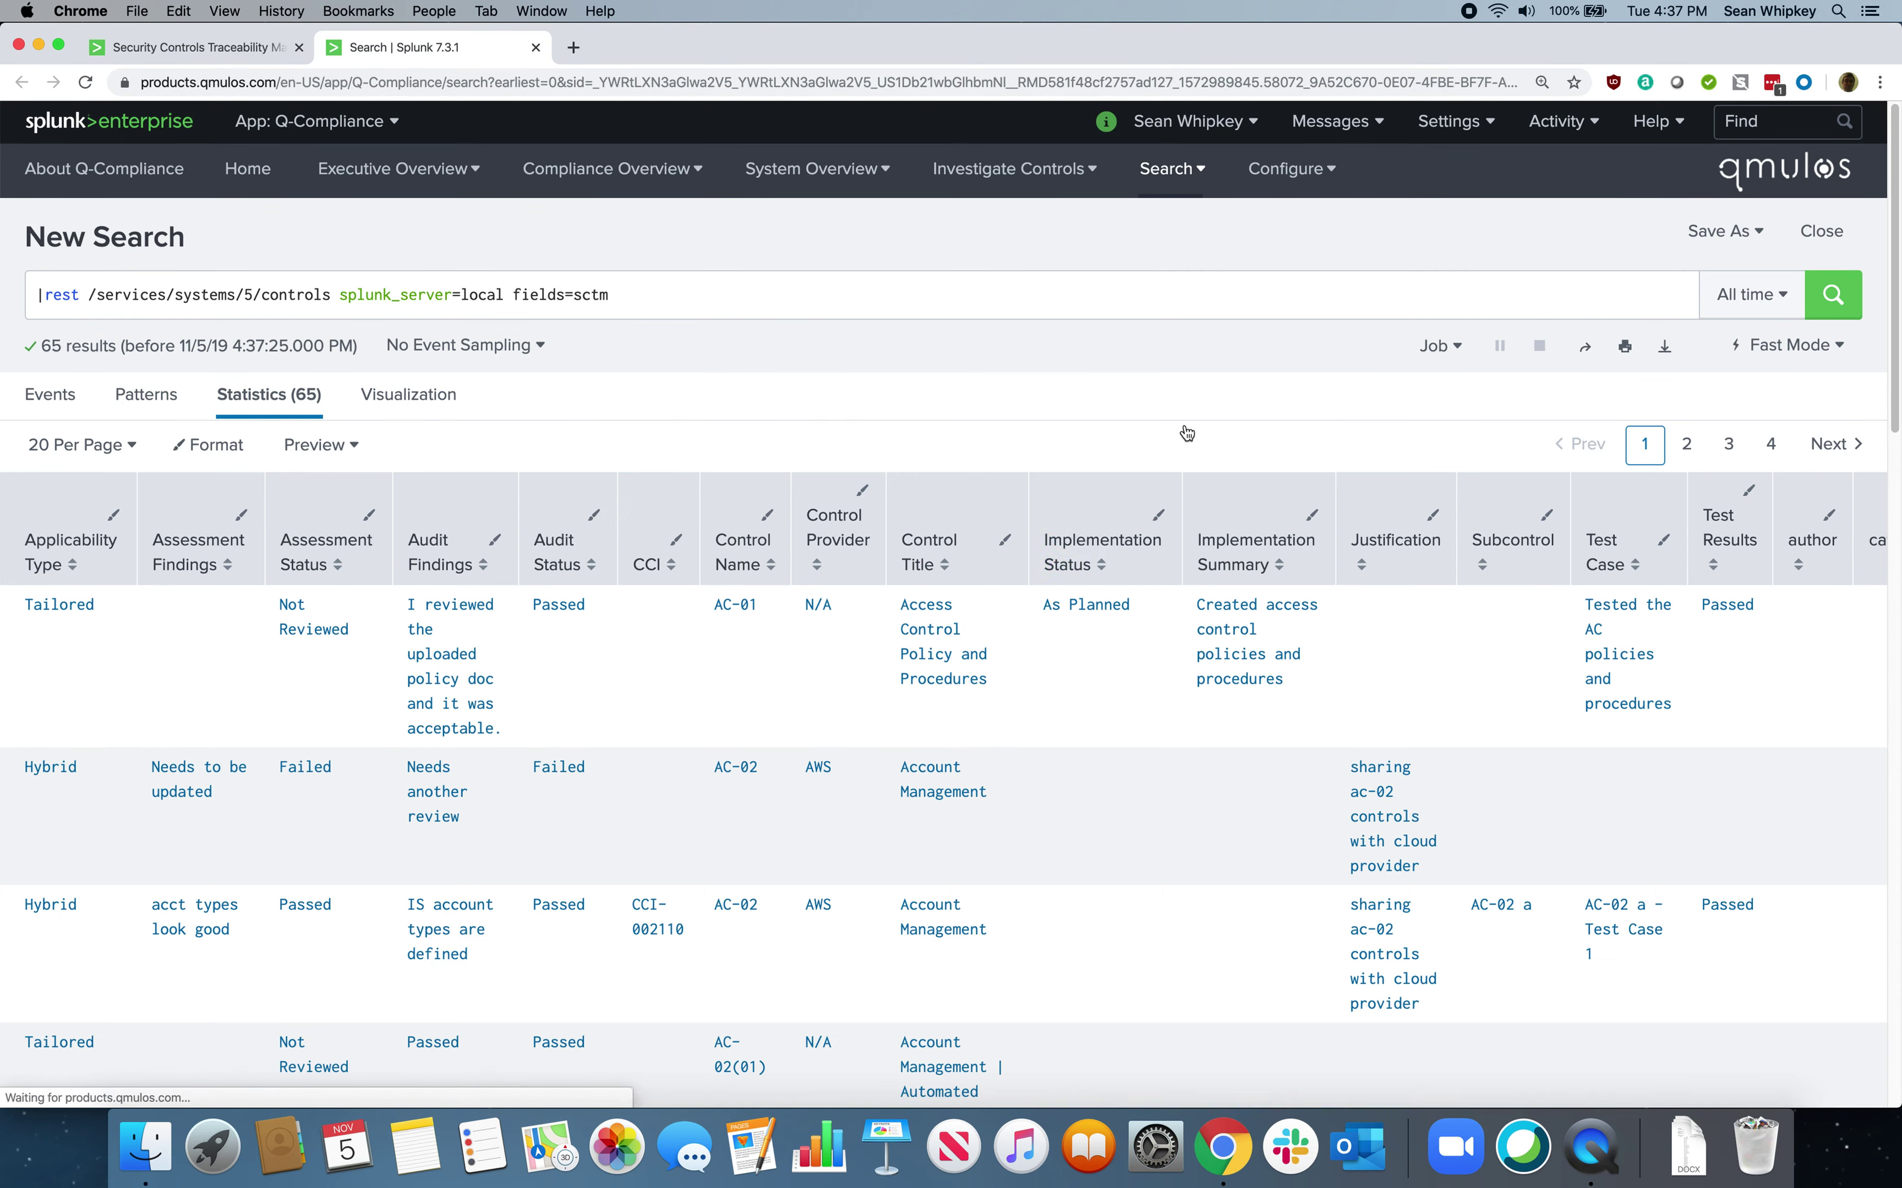
pyautogui.click(1664, 346)
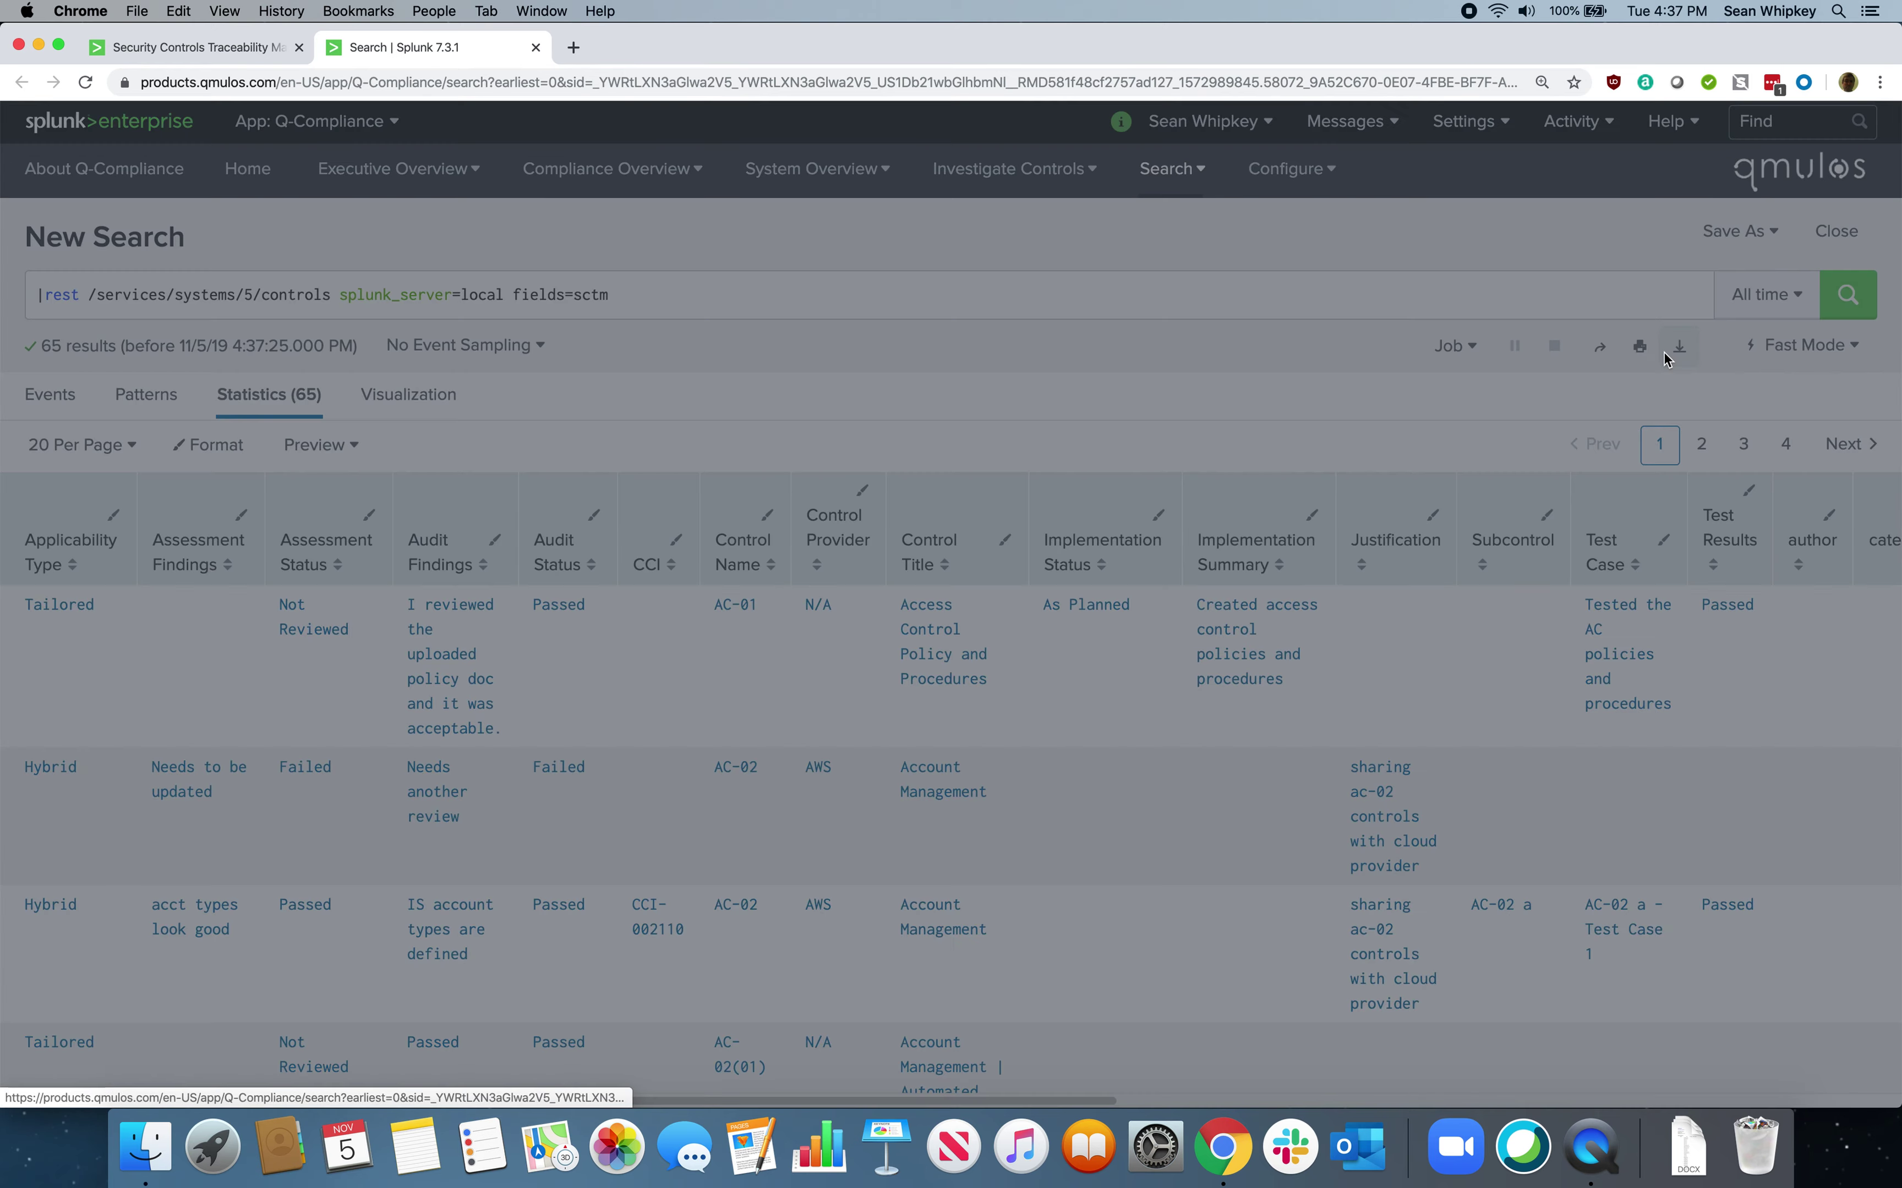
pyautogui.click(1146, 472)
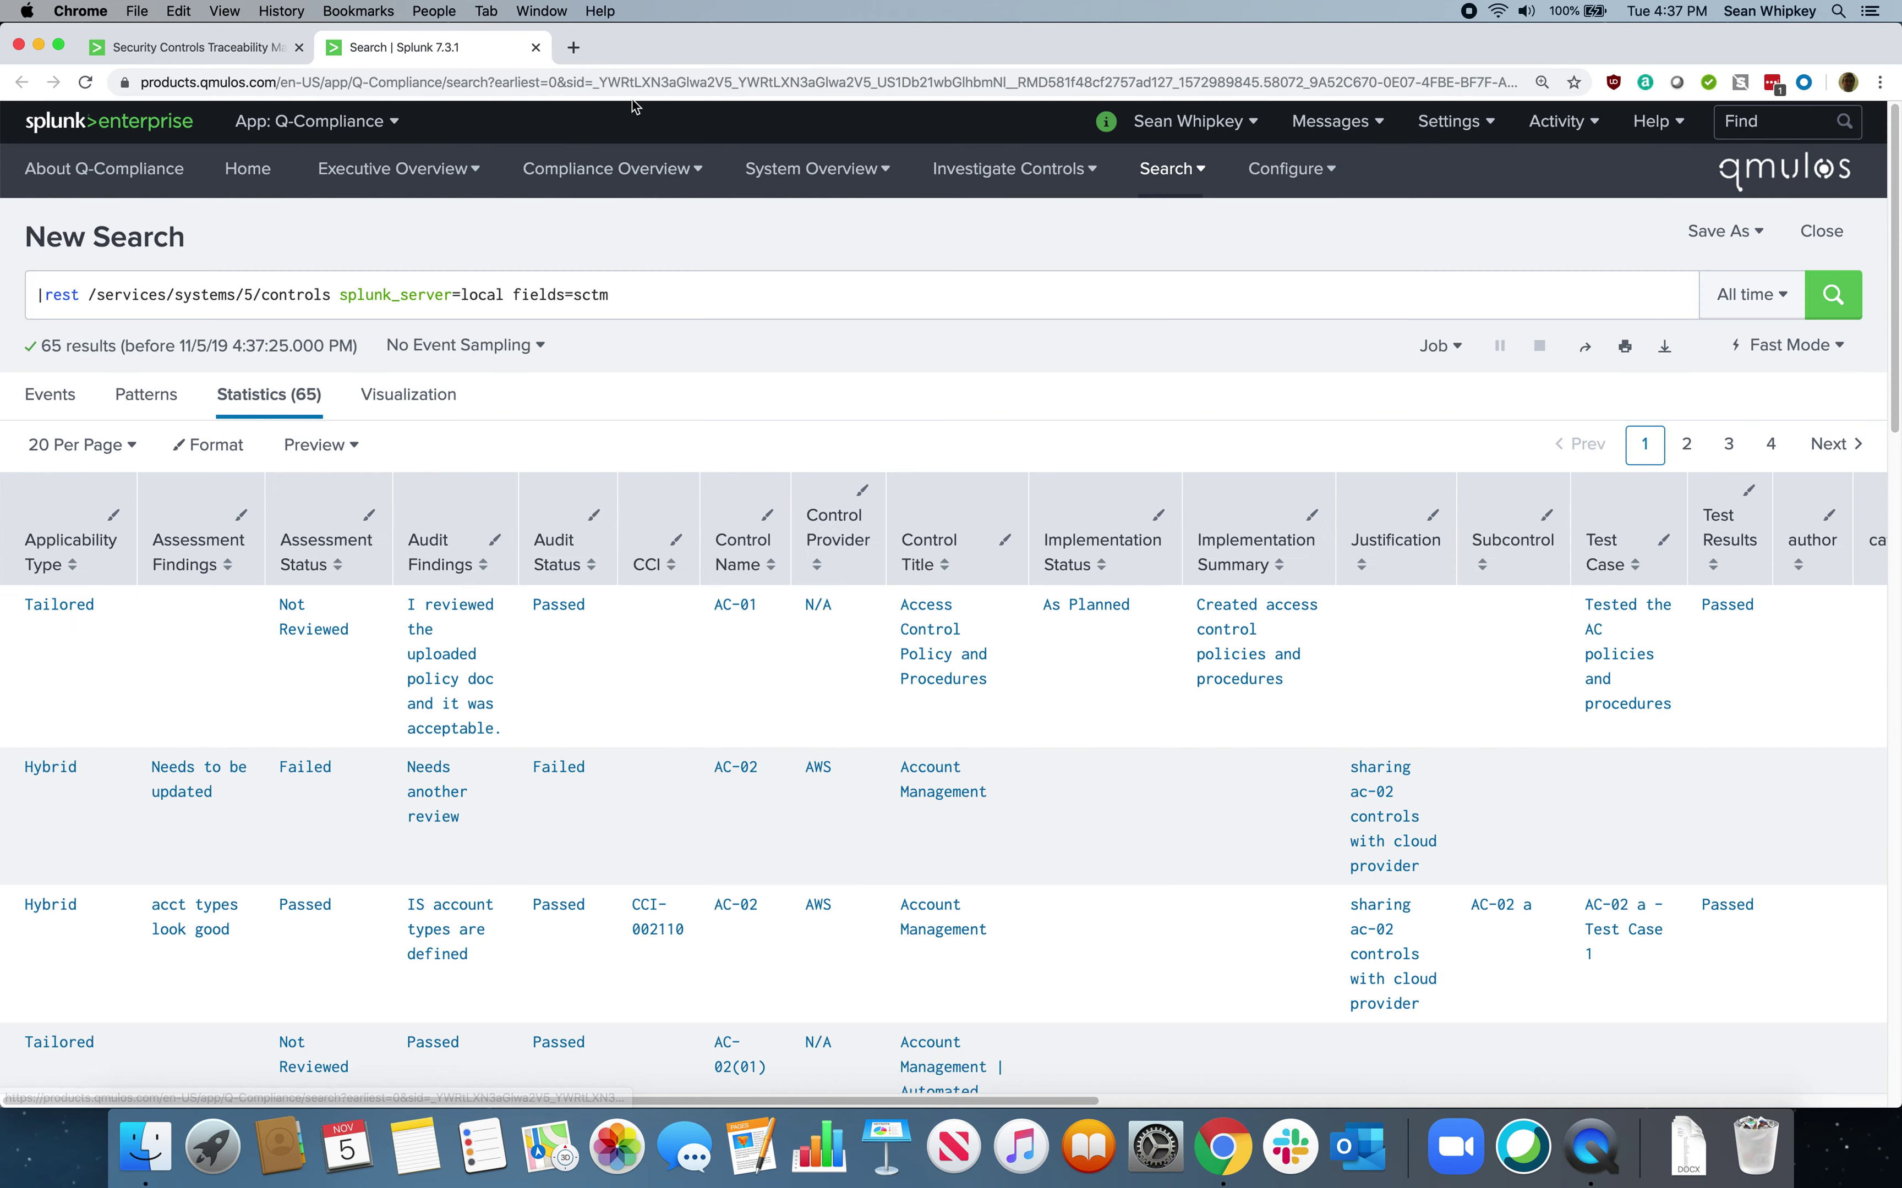
pyautogui.click(537, 49)
pyautogui.scroll(10, 589, 236)
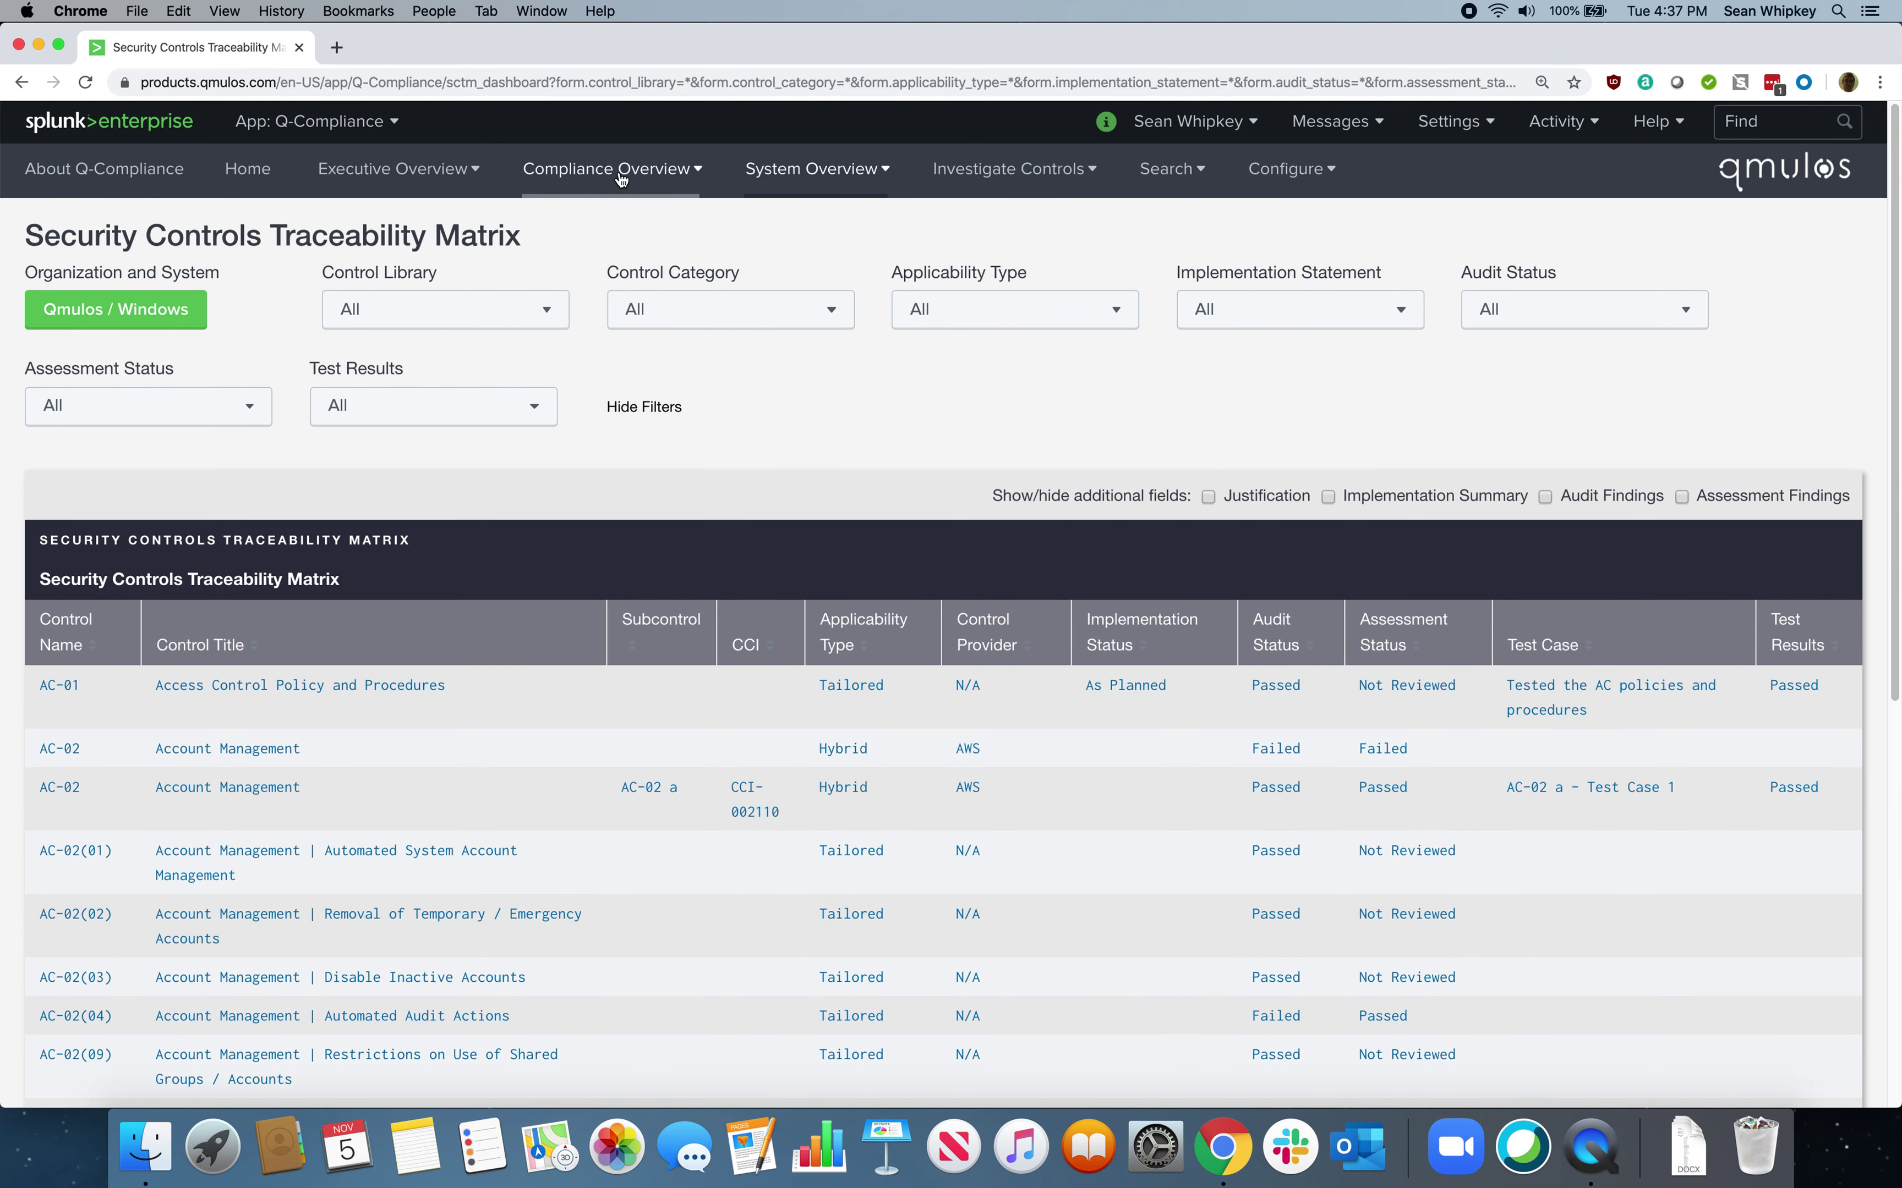
# Open Framework Scorecards from Compliance Overview and close the FEDRAMP scoring overview tab
pyautogui.click(609, 169)
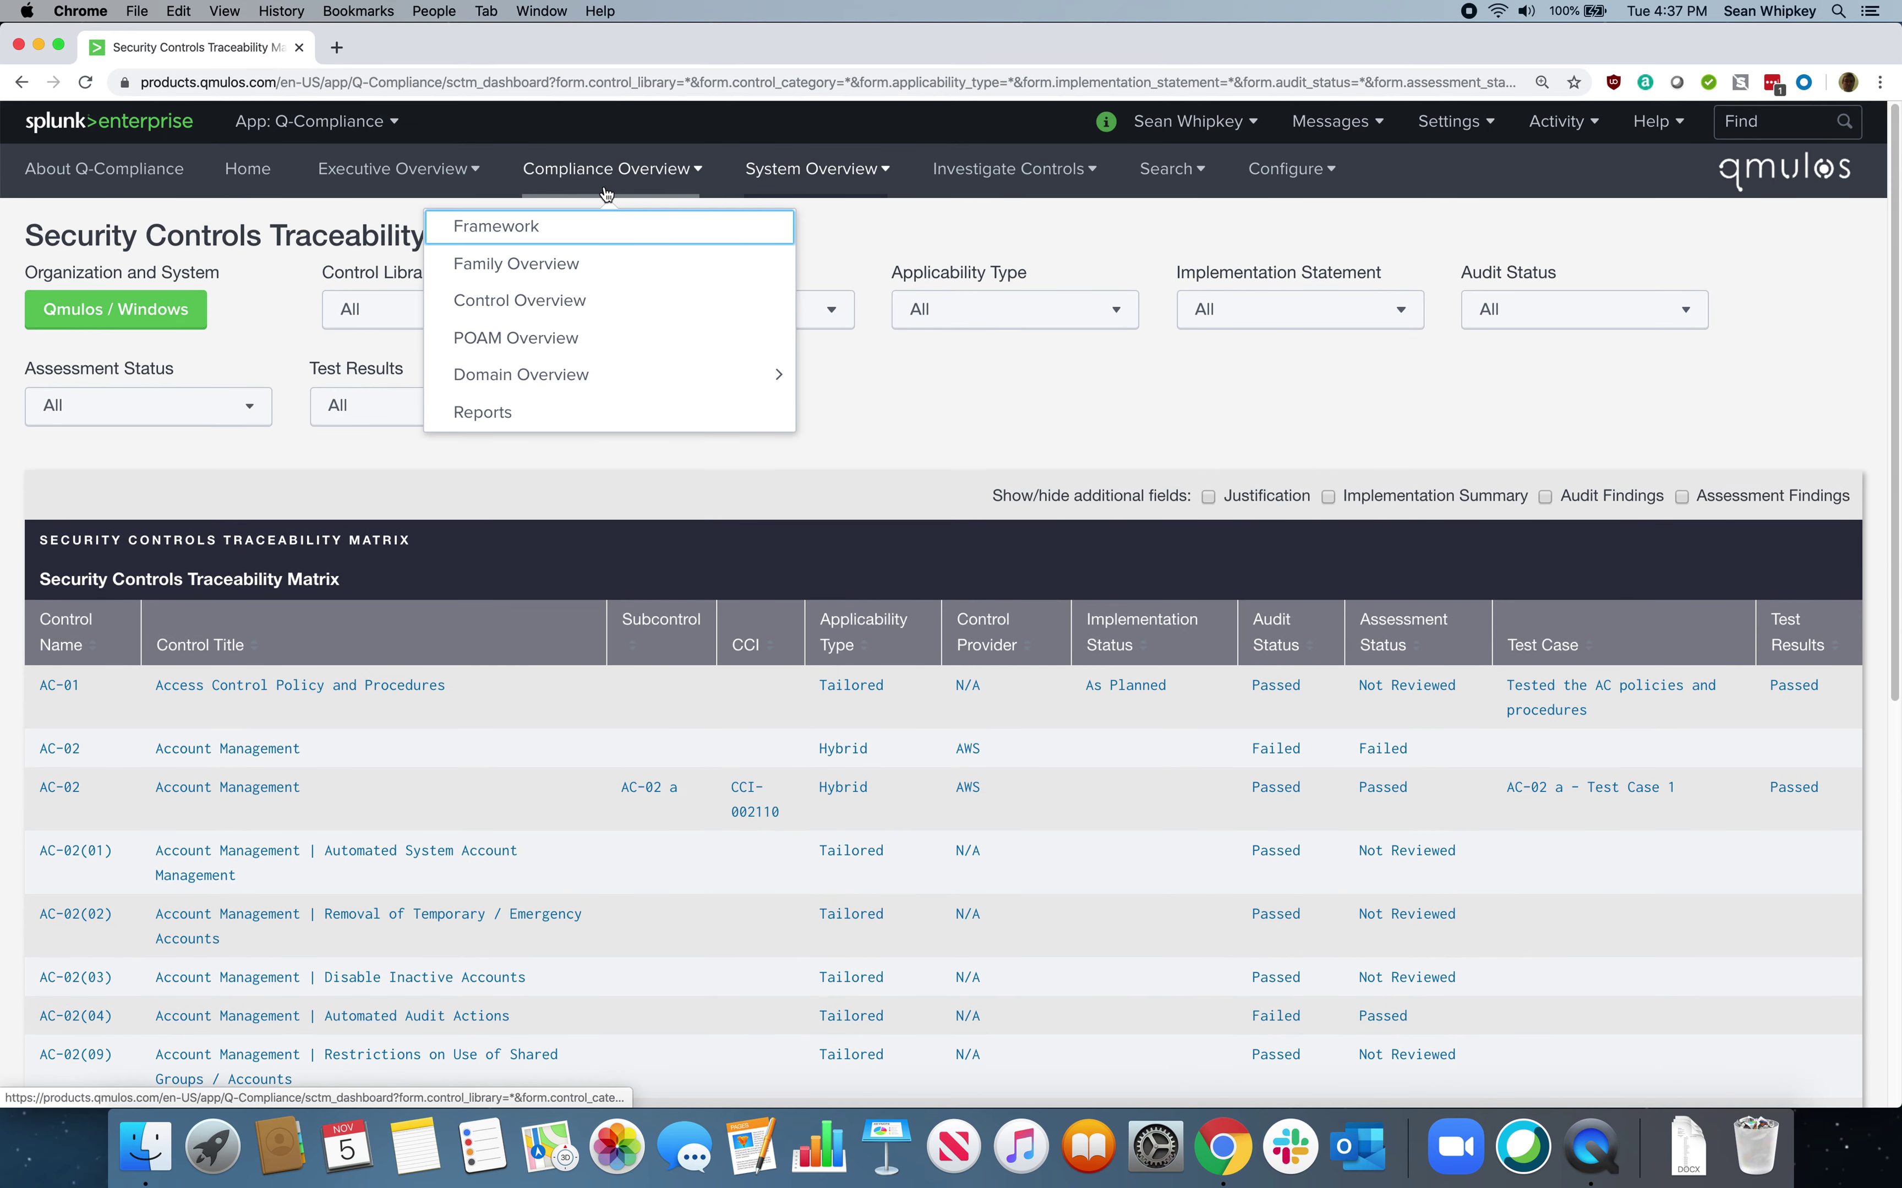
pyautogui.click(571, 228)
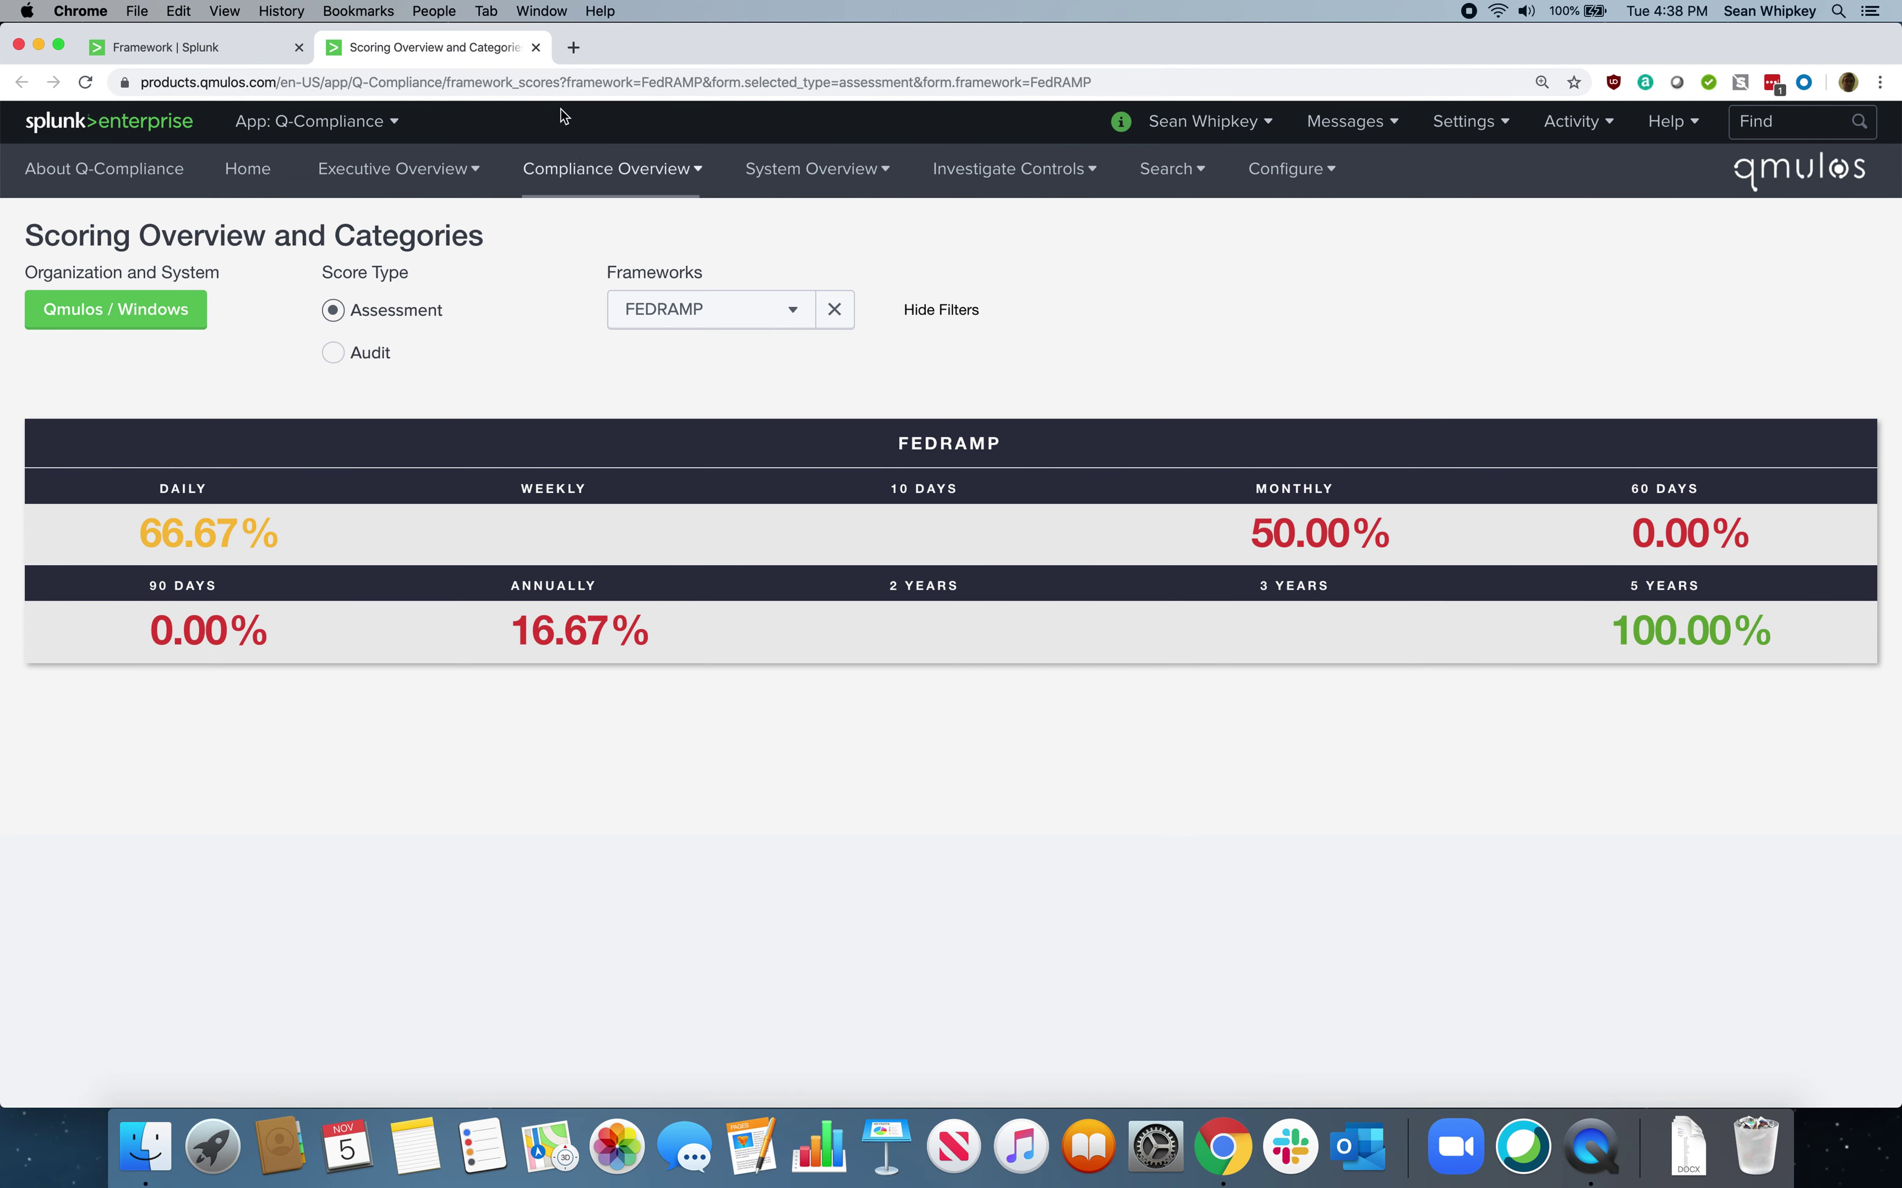
pyautogui.click(538, 49)
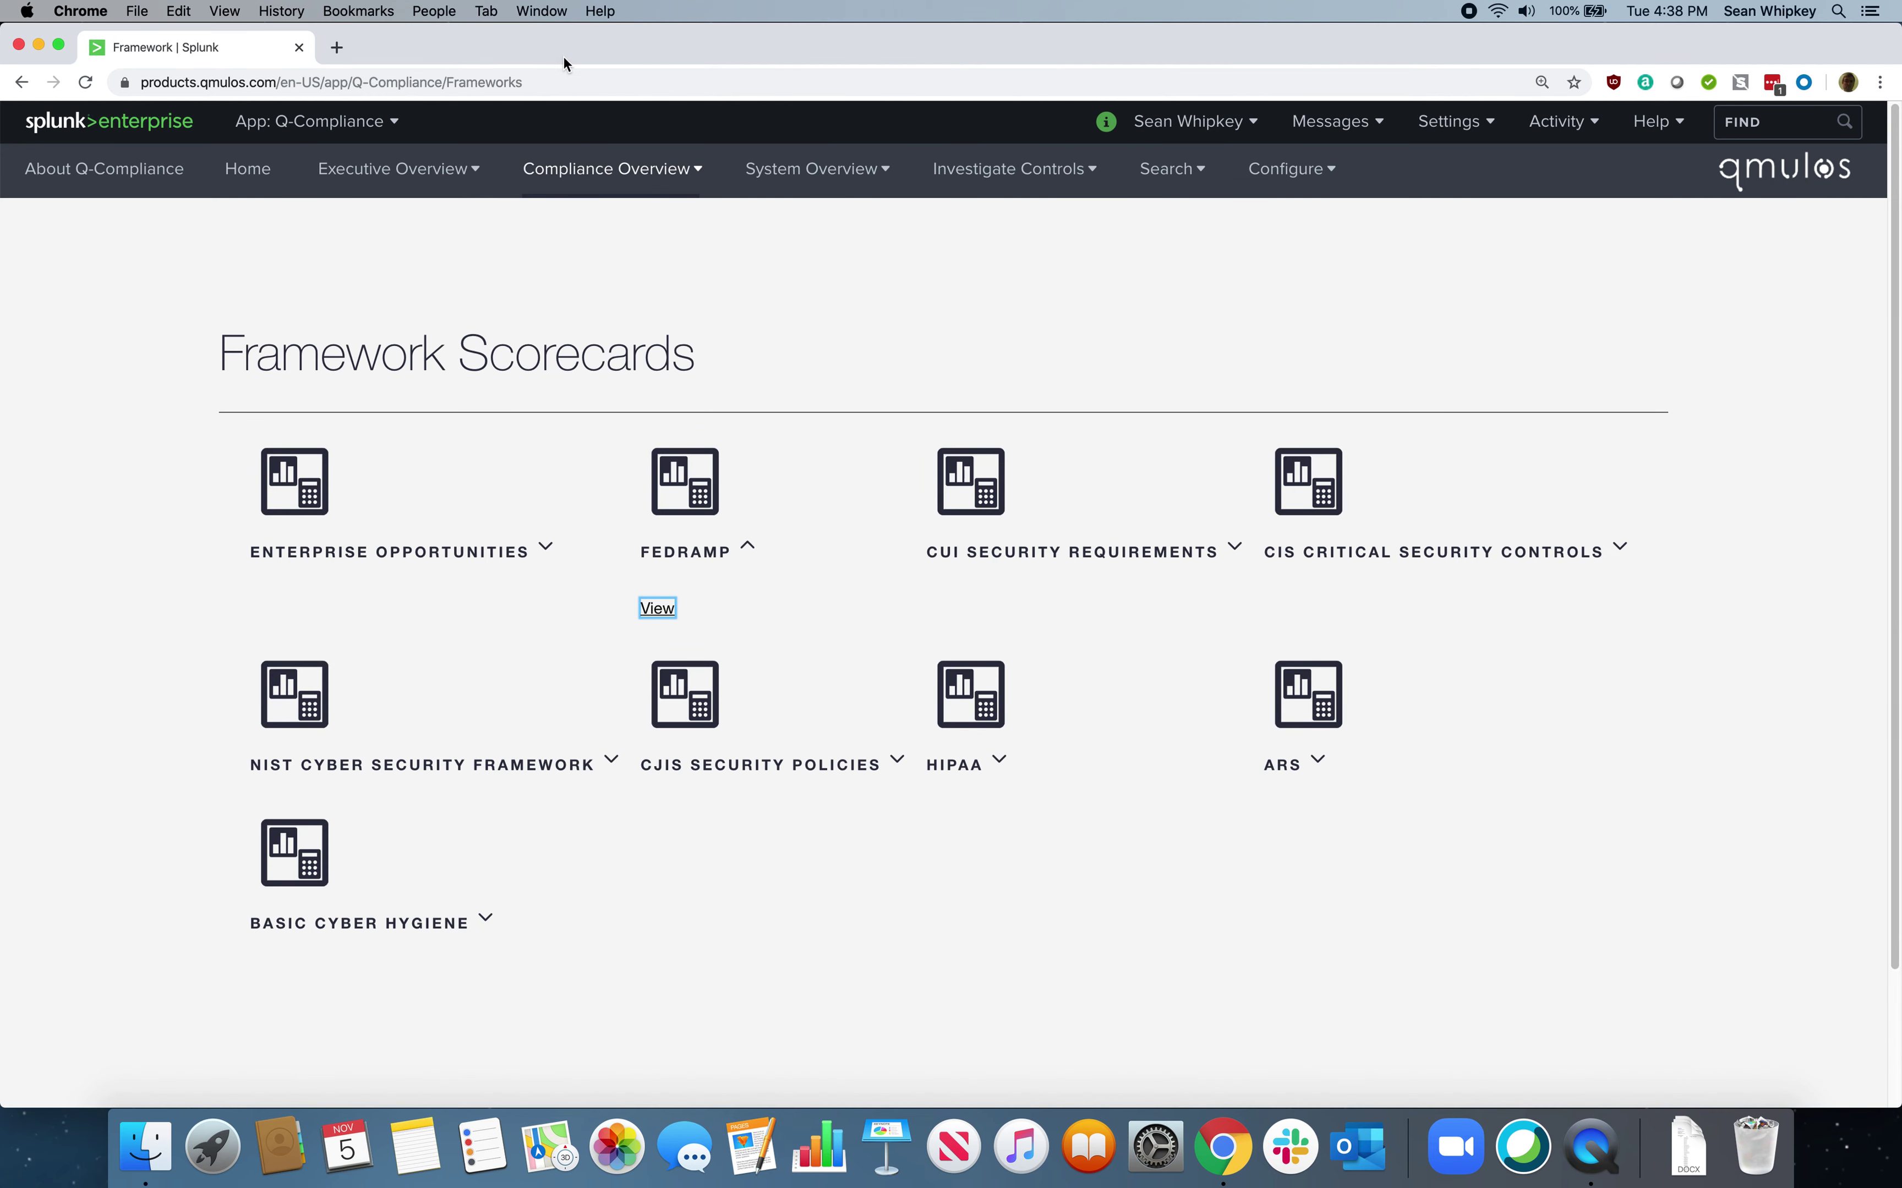